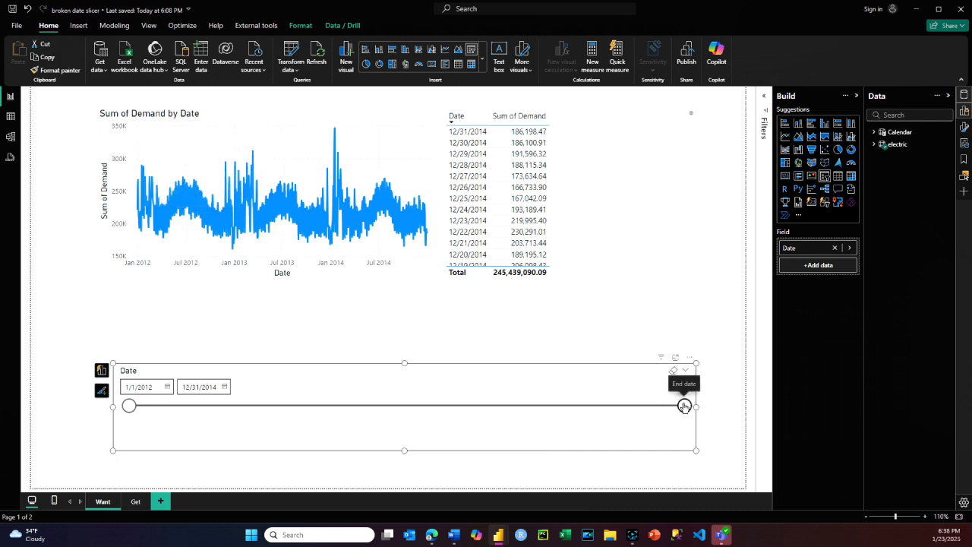
Step: Compare the date slicer on the Want and Get pages, moving Get's end date to 4/16/2014 and back to 12/31/2014, and close the report
mouse_move(685, 409)
left_mouse_down()
mouse_move(564, 410)
mouse_move(698, 412)
left_mouse_up()
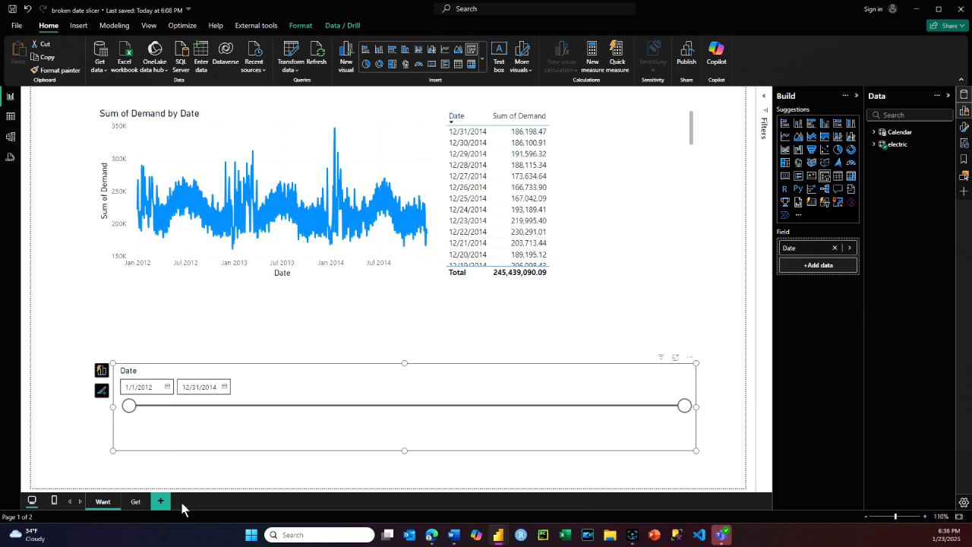
left_click(139, 502)
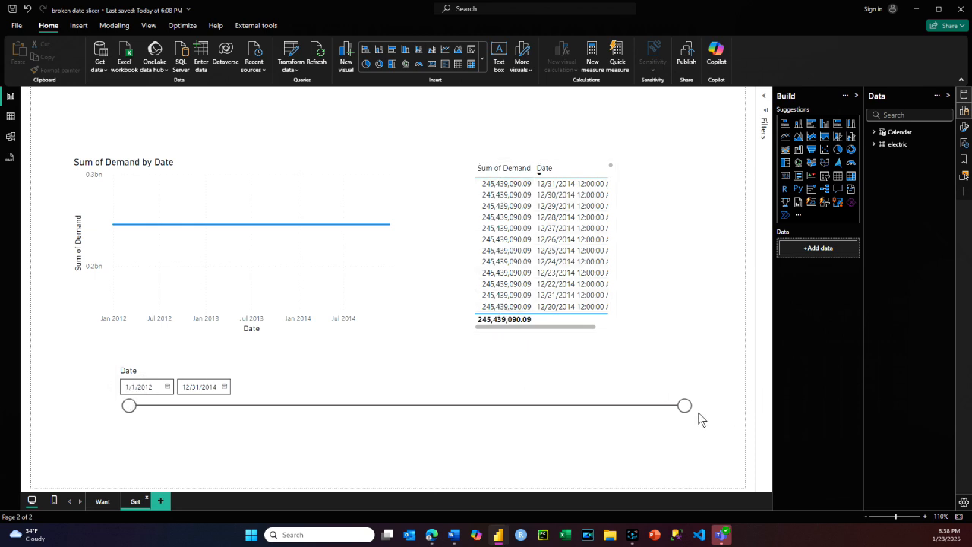
left_click_drag(684, 406, 554, 407)
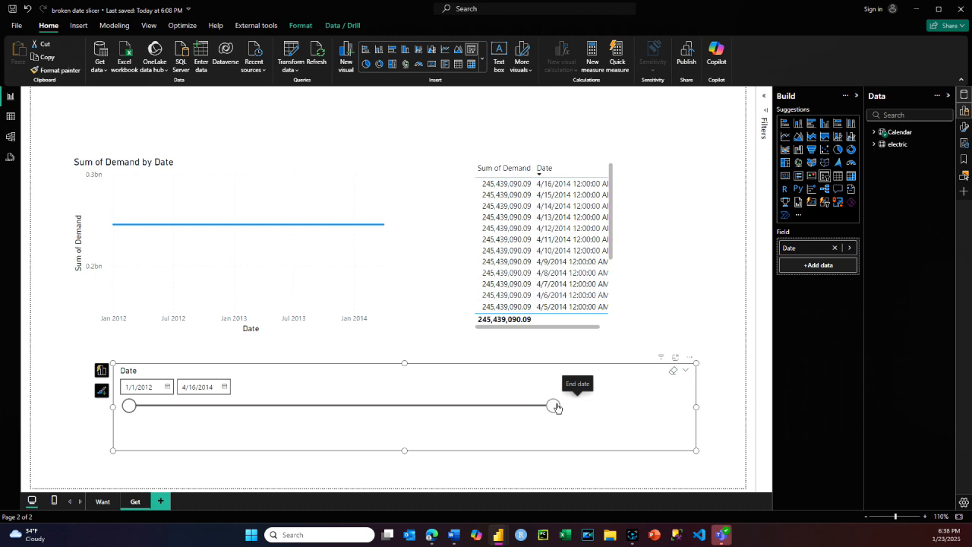
left_click_drag(554, 407, 715, 397)
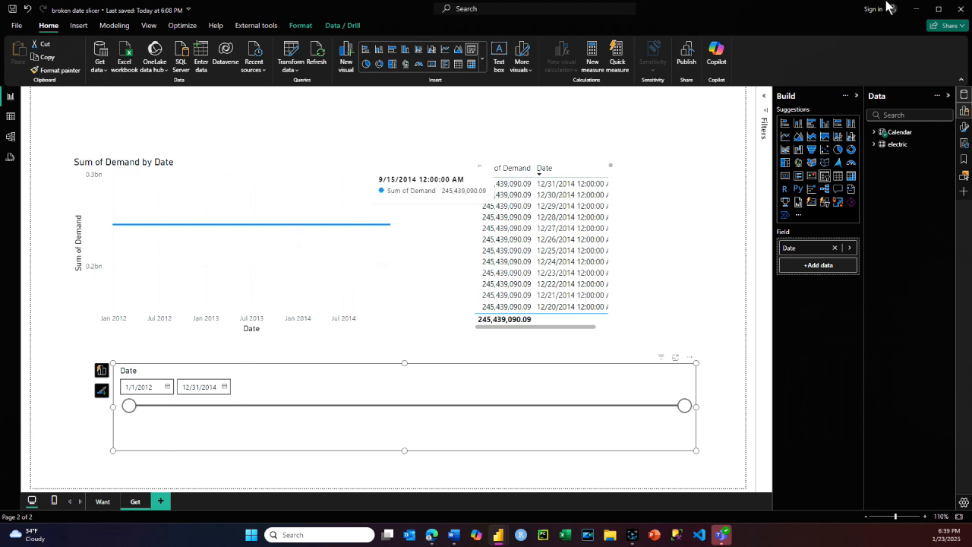
left_click(961, 8)
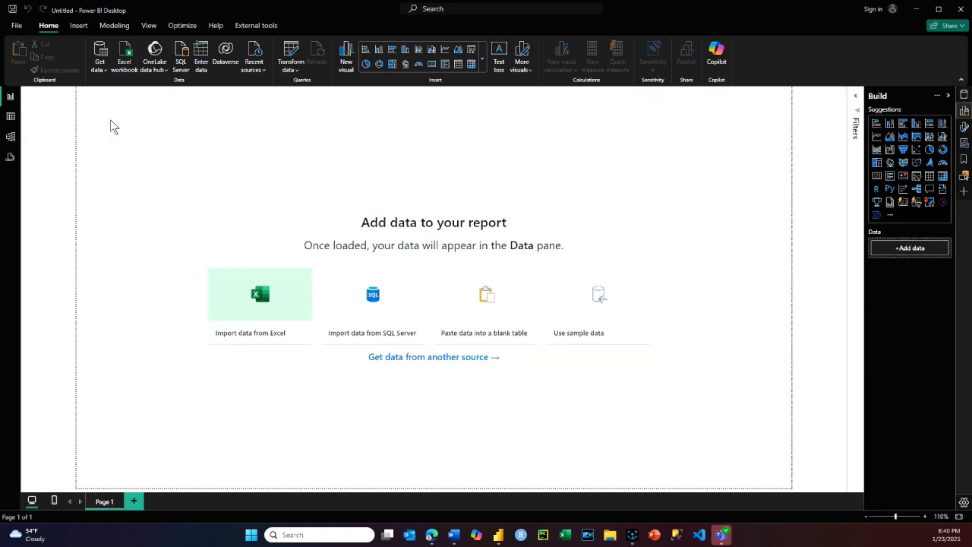
Step: Enable Auto date/time for the current file in the data load options
left_click(16, 27)
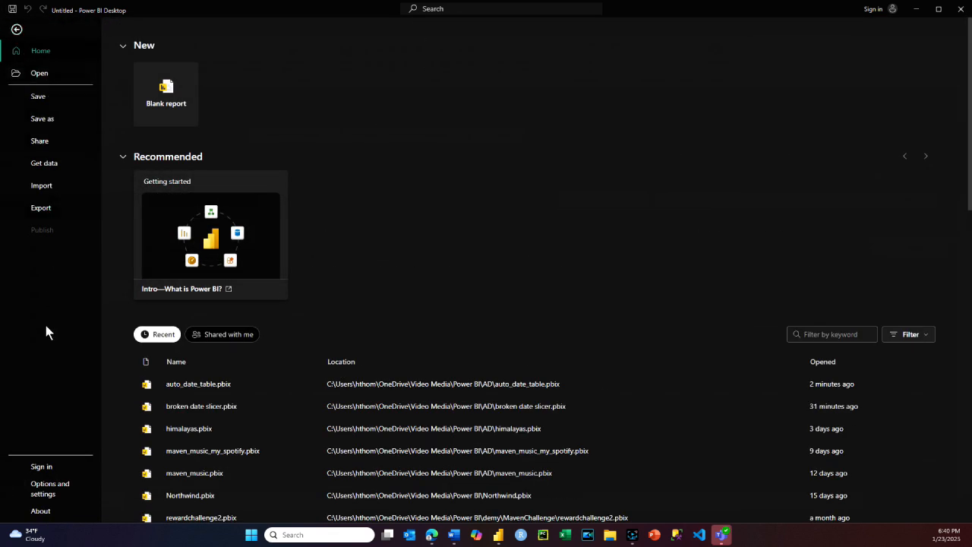
left_click(44, 489)
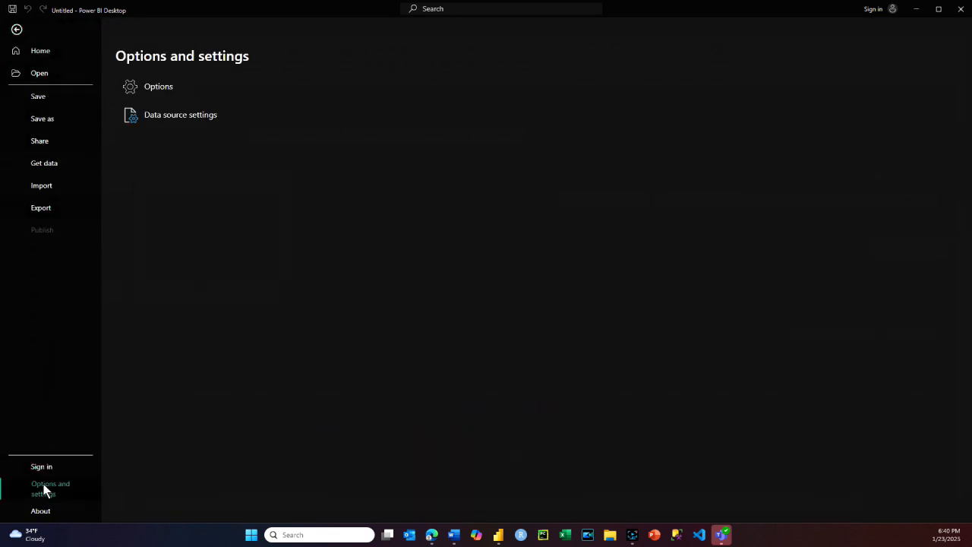
left_click(154, 95)
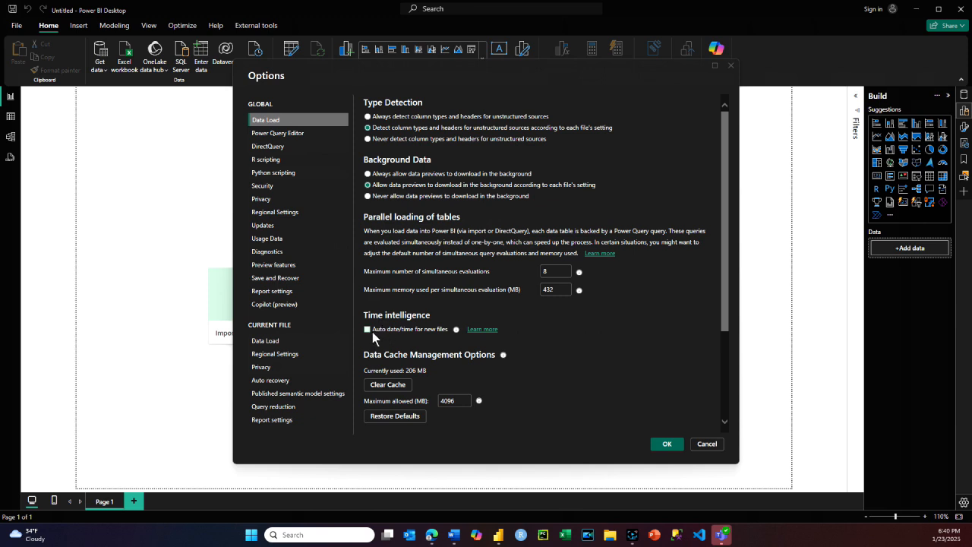
left_click(282, 346)
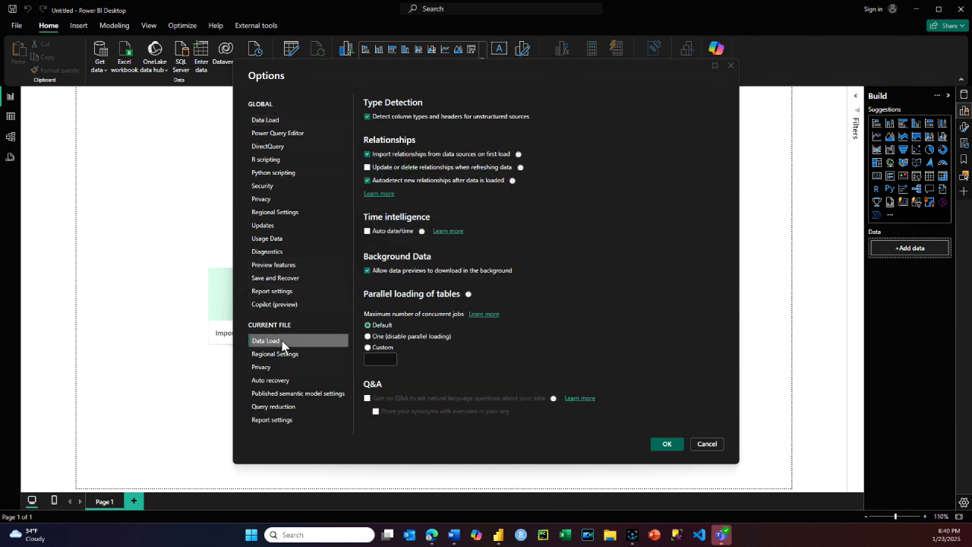
left_click(367, 230)
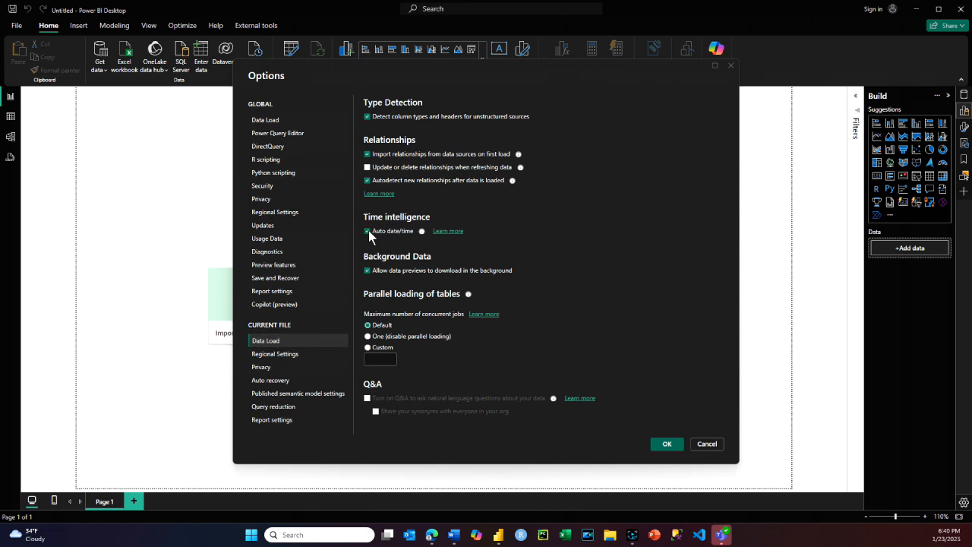
left_click(666, 444)
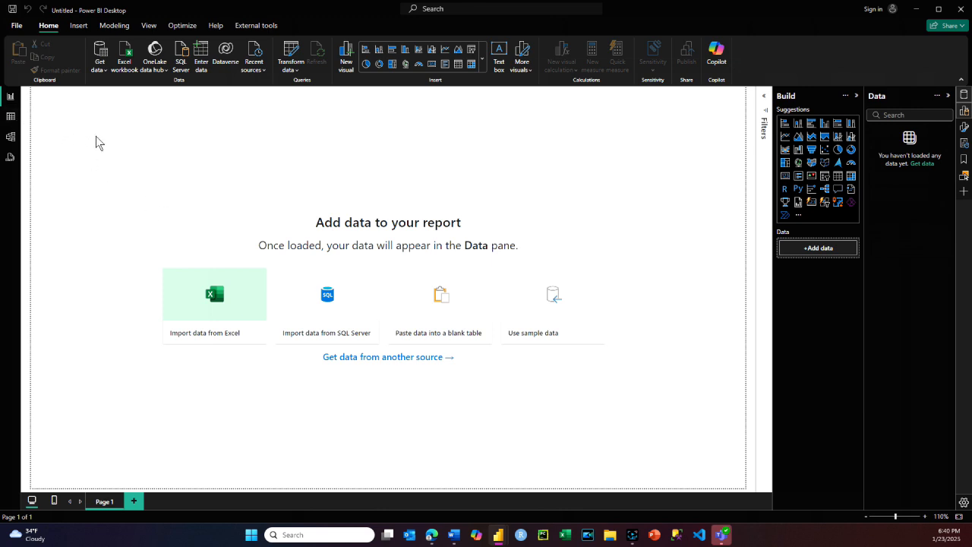
Step: Import the AdventureWorks Sales Data 2020 CSV file and open it for transformation in a maximized Power Query Editor
left_click(105, 68)
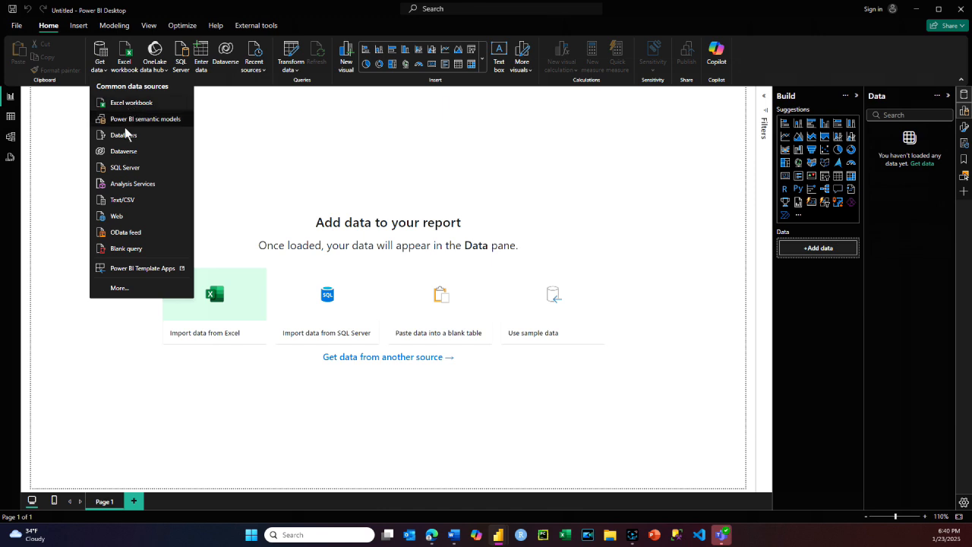
left_click(127, 199)
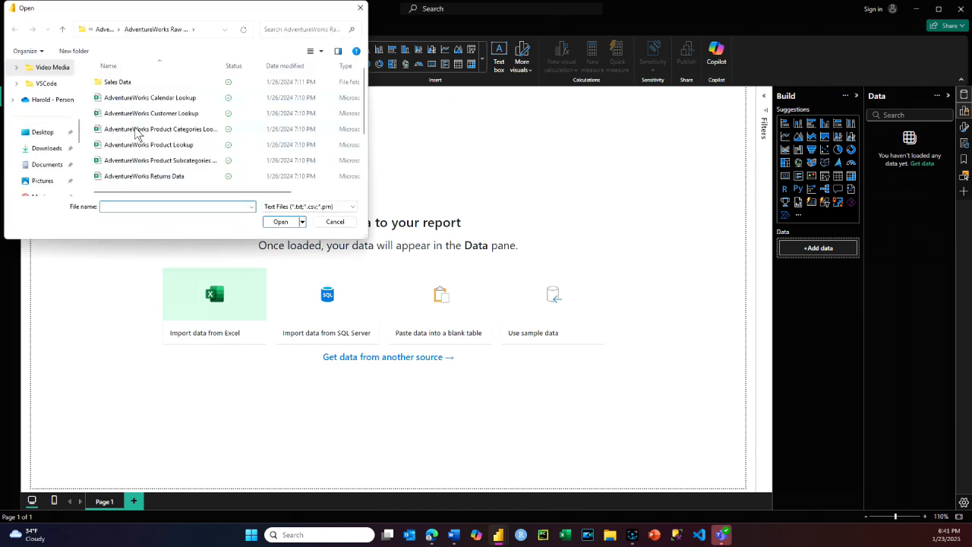
scroll(152, 169, "down", 1)
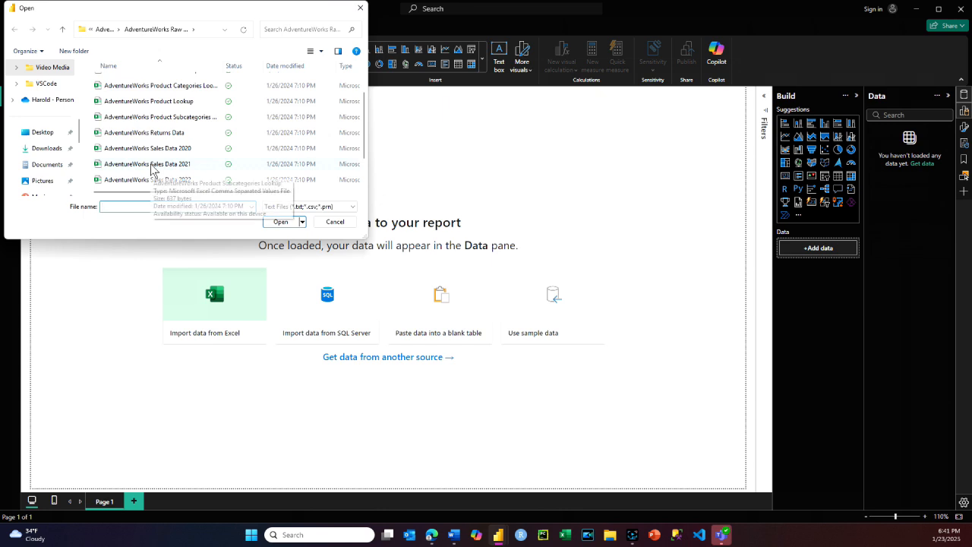
left_click(140, 149)
left_click(283, 224)
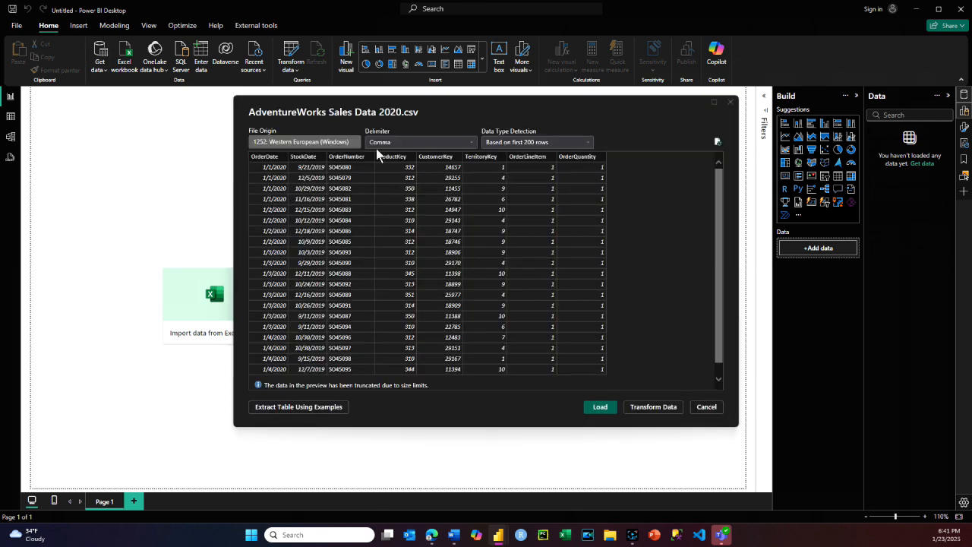
left_click(654, 407)
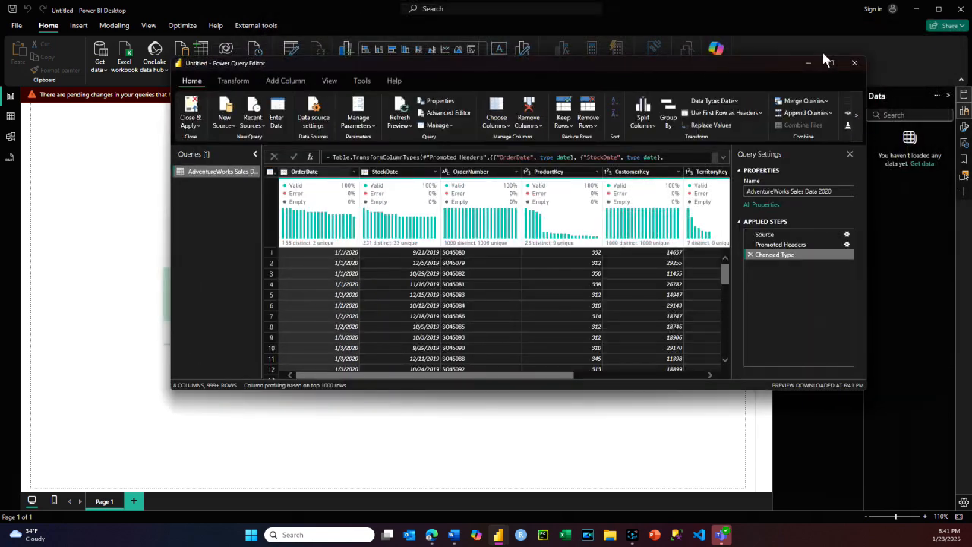
left_click(830, 62)
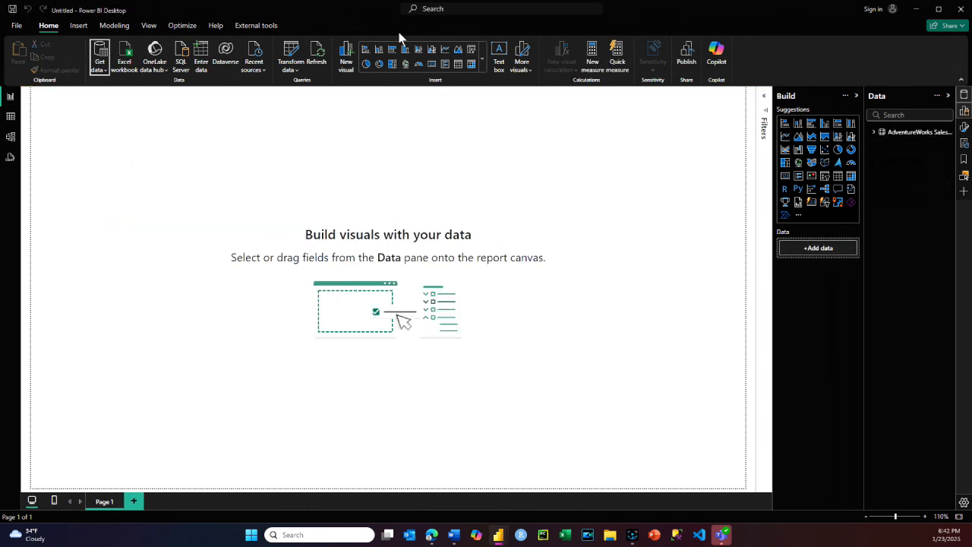
Step: Add a table visual to the report canvas and enlarge it, with the sales table's fields expanded
left_click(879, 134)
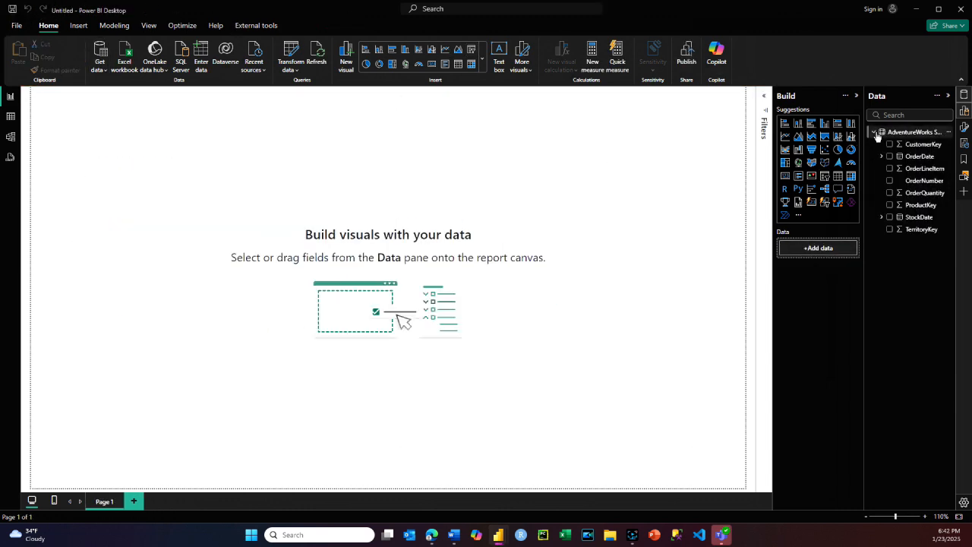
left_click(837, 175)
left_click_drag(474, 194, 273, 264)
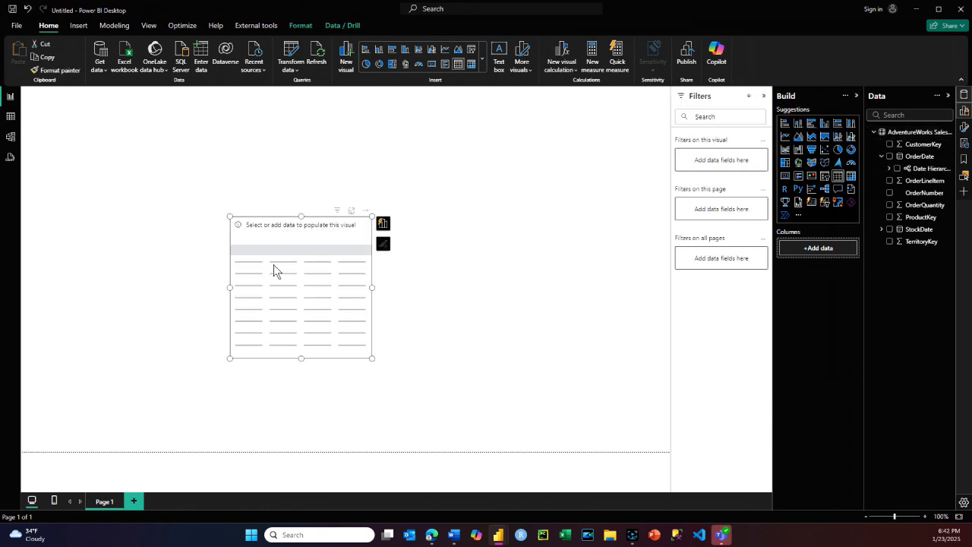
left_click_drag(226, 219, 145, 140)
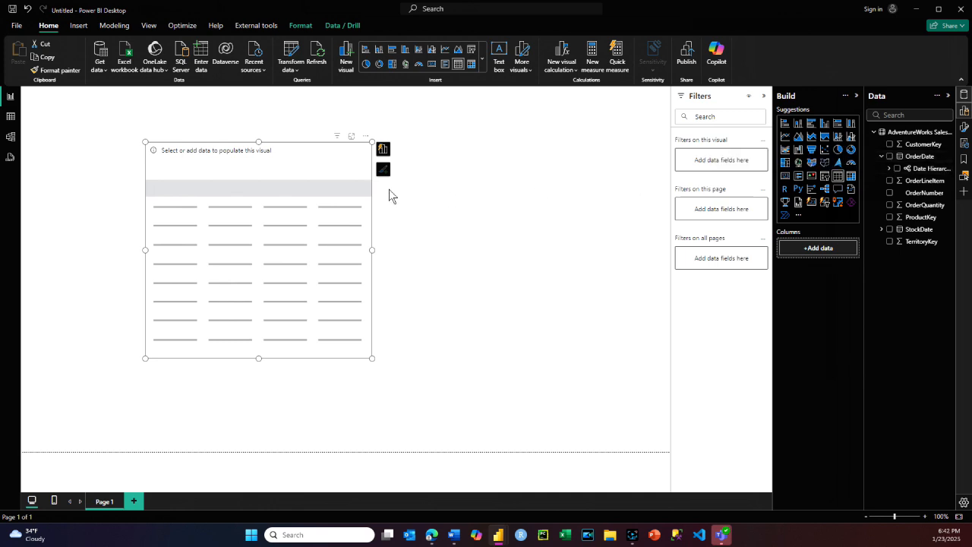
Step: Examine the levels of the OrderDate date hierarchy and add the hierarchy and OrderQuantity to the table visual
left_click(880, 157)
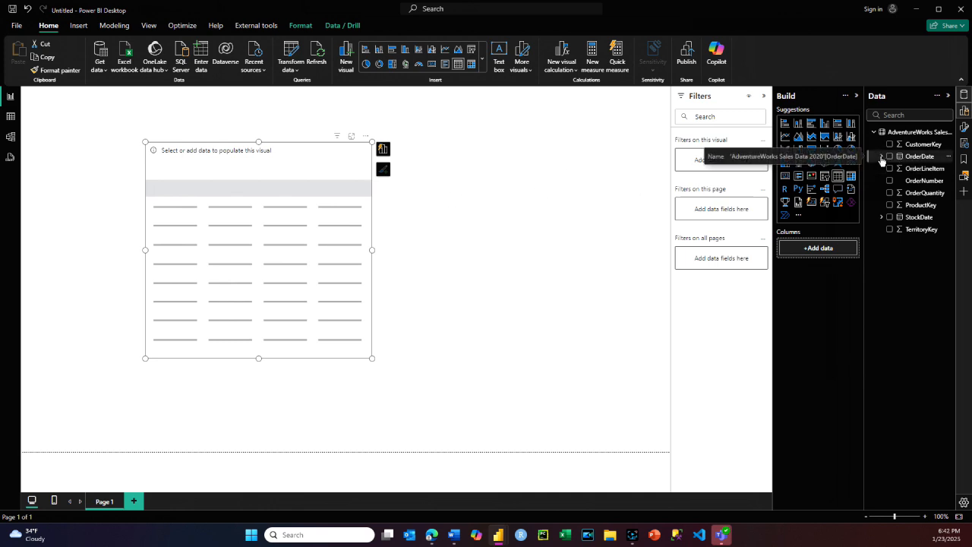
left_click(881, 157)
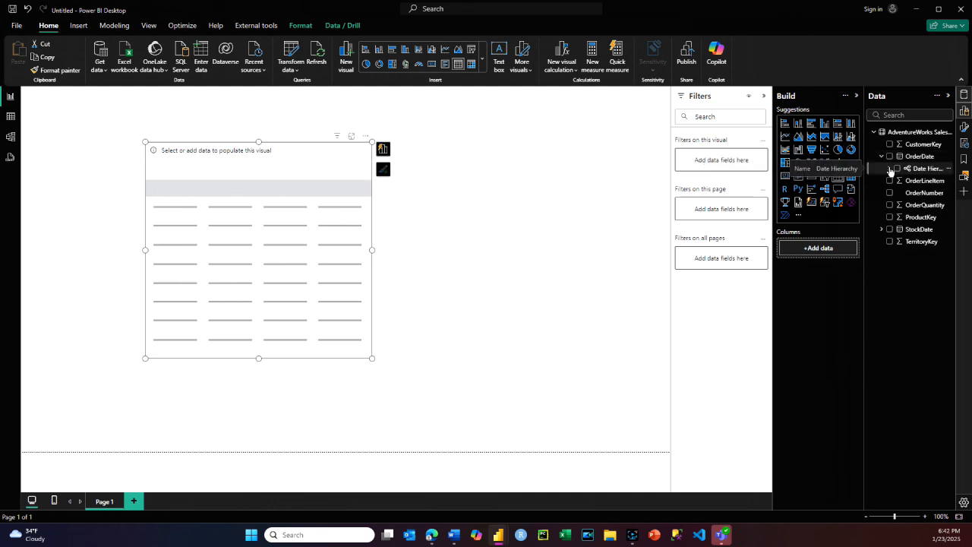
left_click(890, 169)
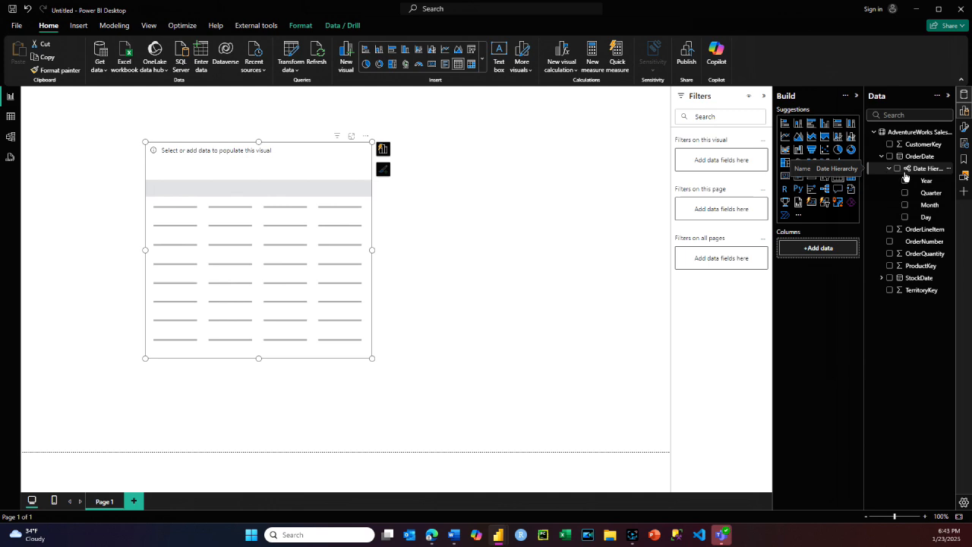
left_click(890, 169)
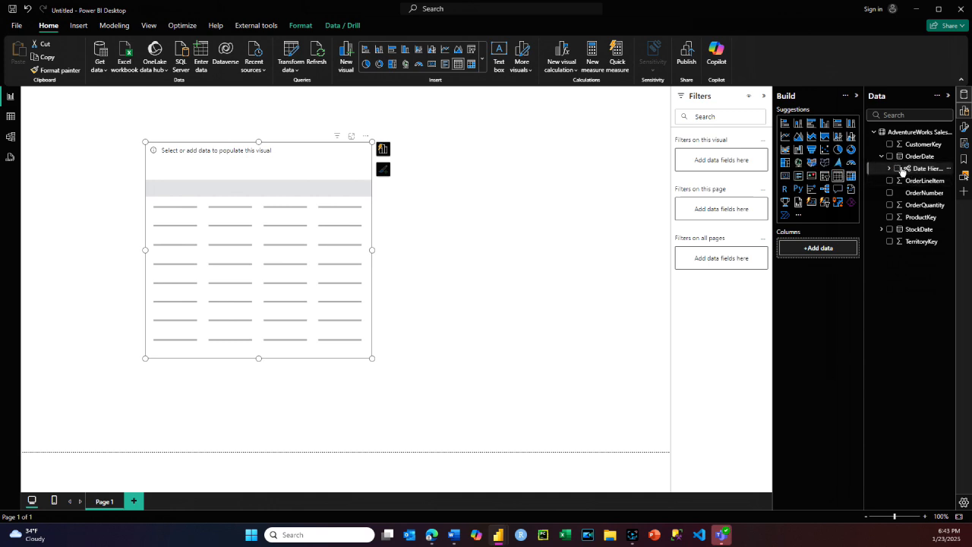
left_click(898, 169)
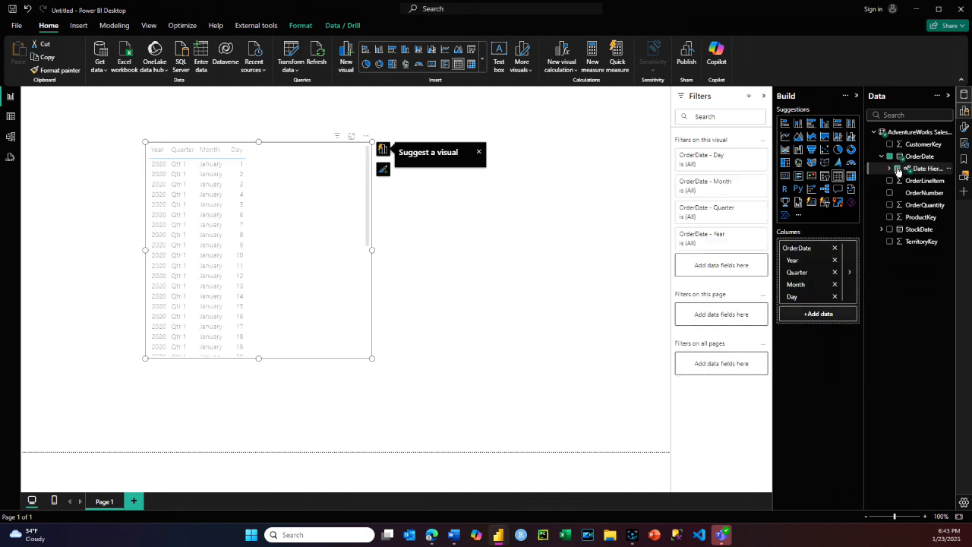
left_click(890, 206)
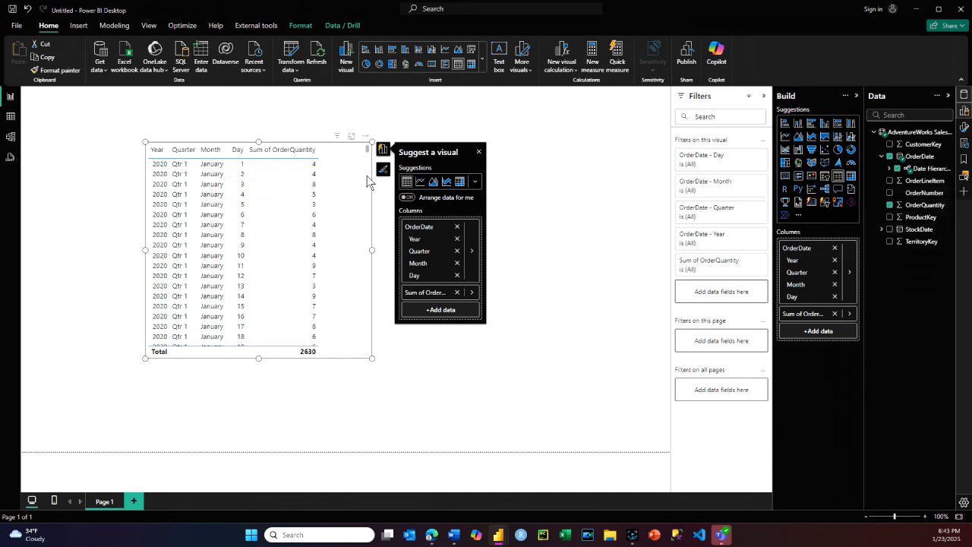
Step: Remove Year, Quarter, the remaining OrderDate levels and OrderQuantity from the table visual, and reduce its height slightly
left_click(834, 260)
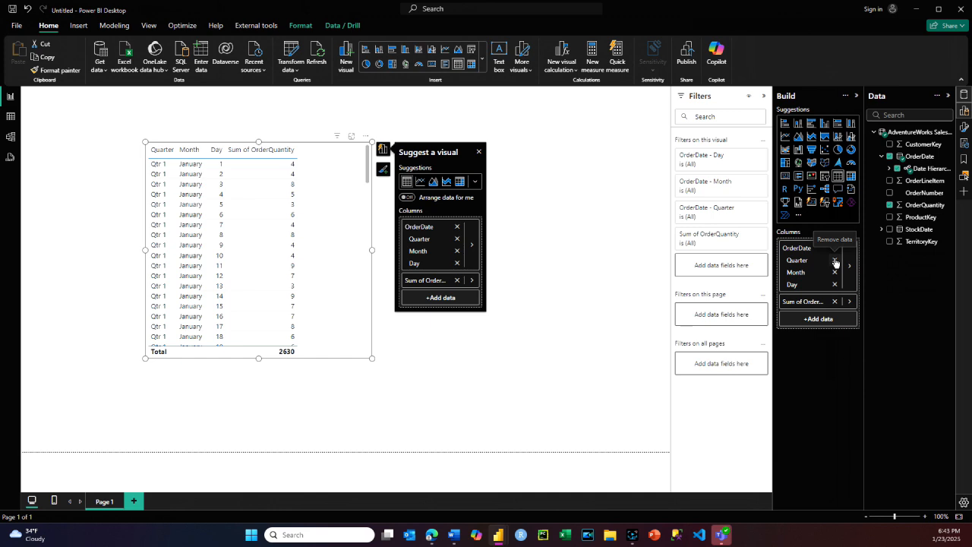
left_click(834, 260)
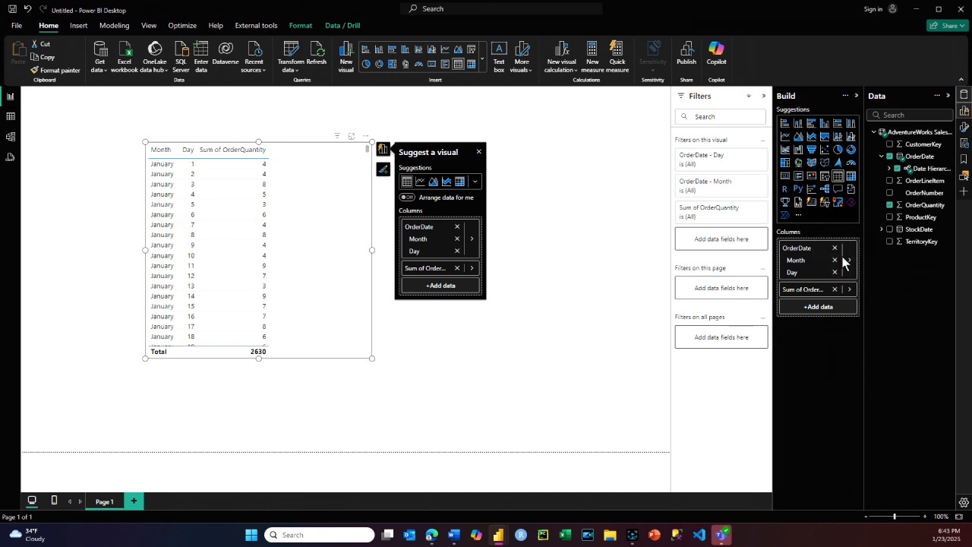
left_click(834, 249)
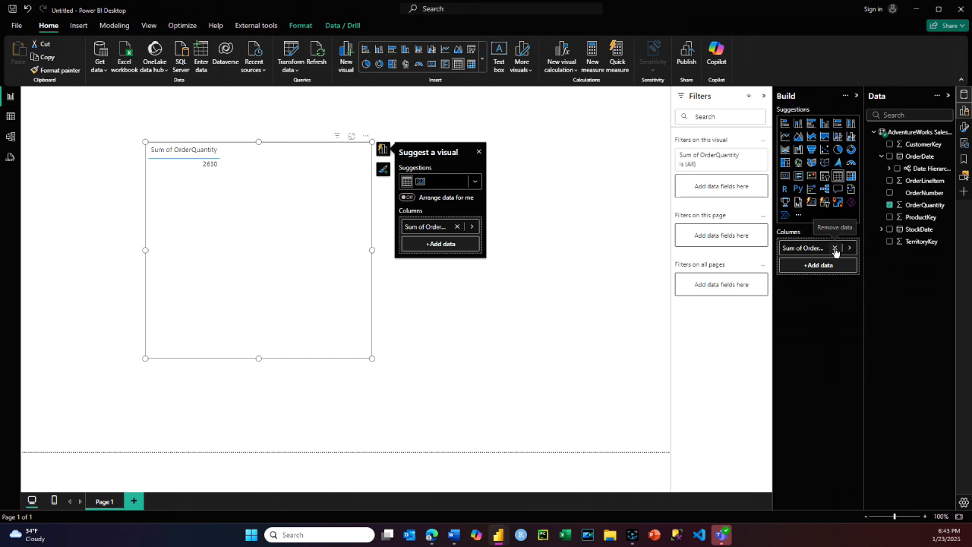
left_click(834, 248)
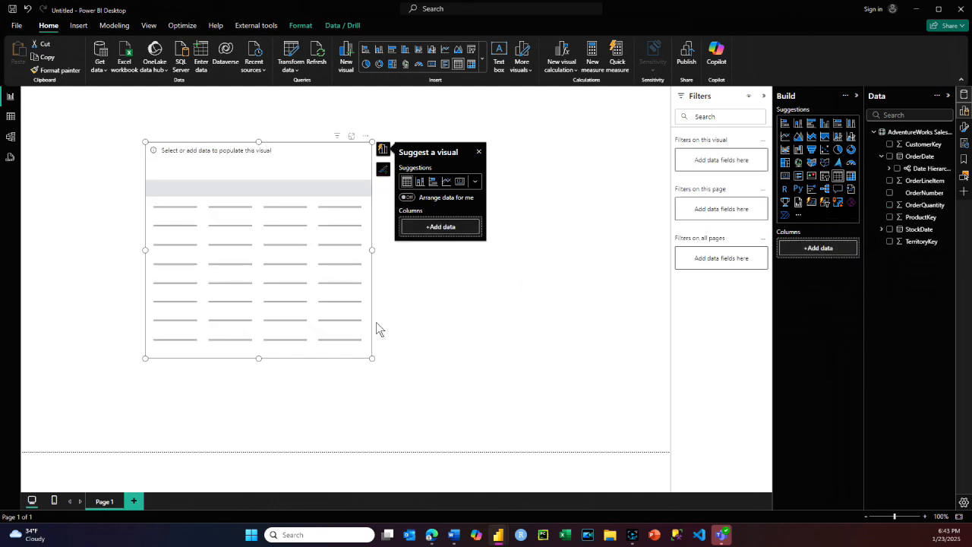
left_click_drag(371, 357, 373, 320)
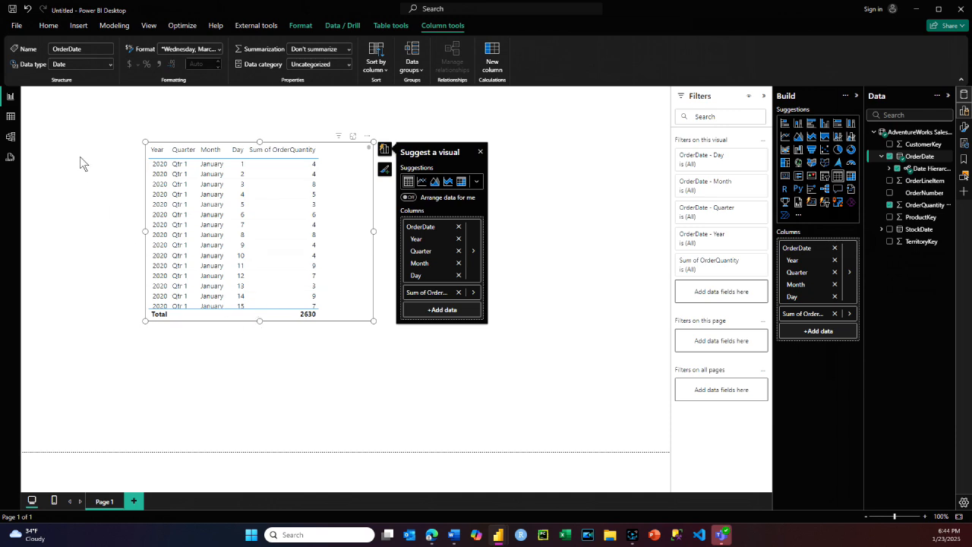
left_click(963, 9)
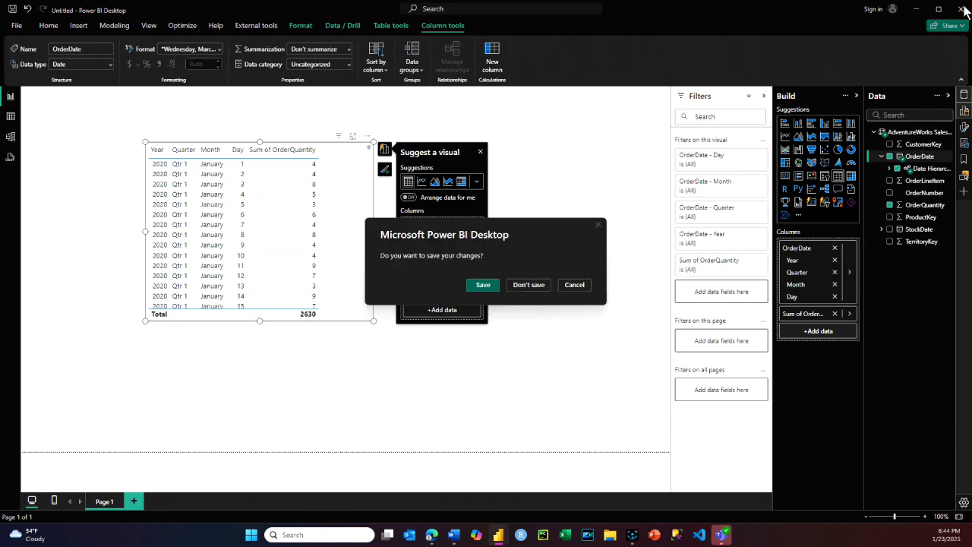
left_click(482, 286)
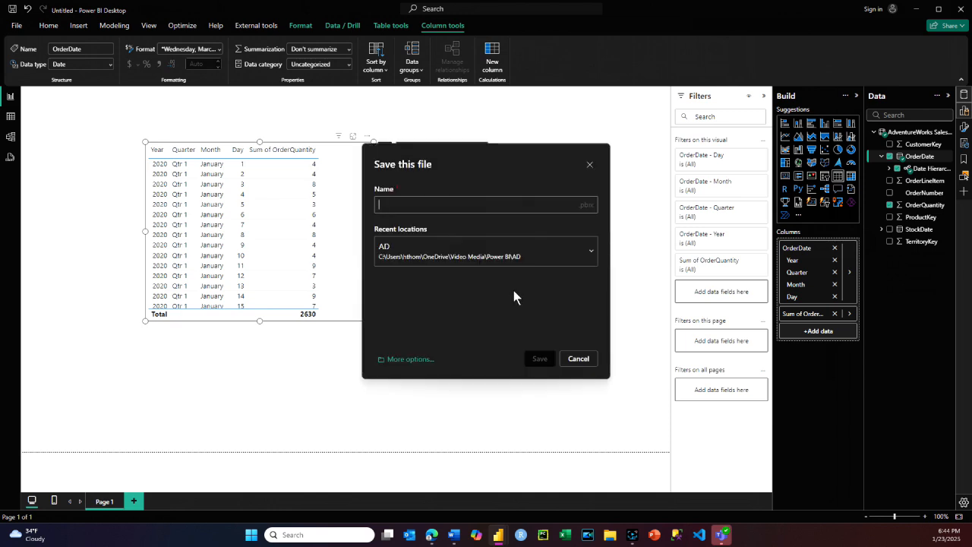
left_click(579, 359)
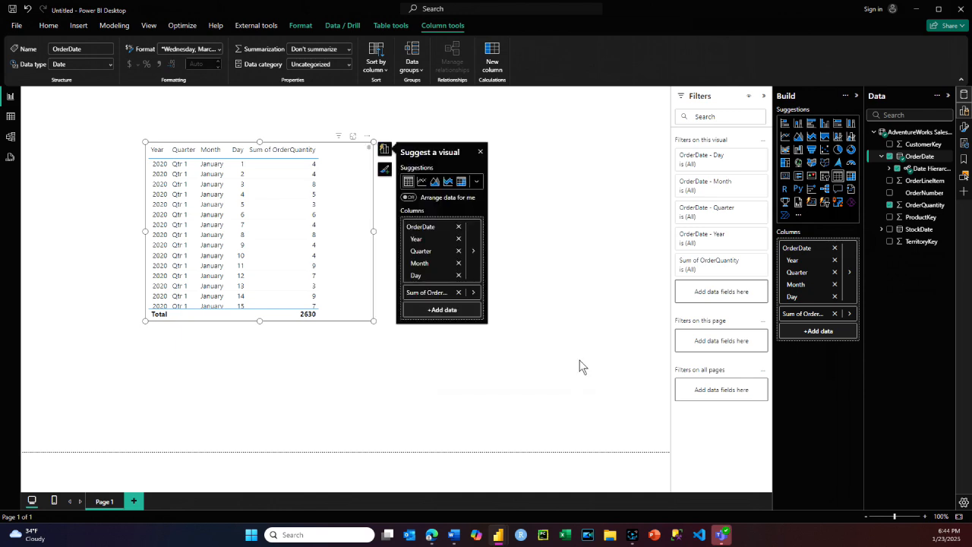
Step: Close the current report without saving its changes and start a new blank report
left_click(960, 9)
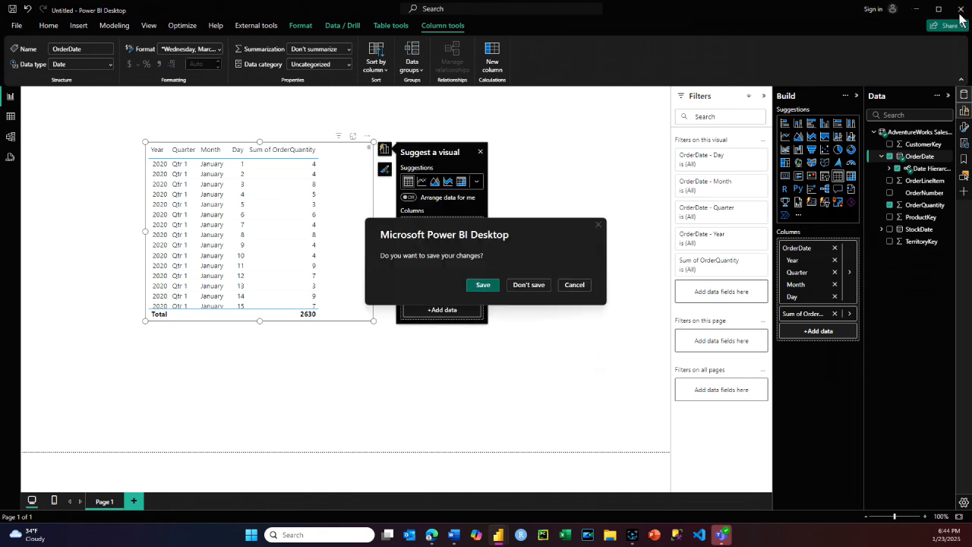
left_click(529, 285)
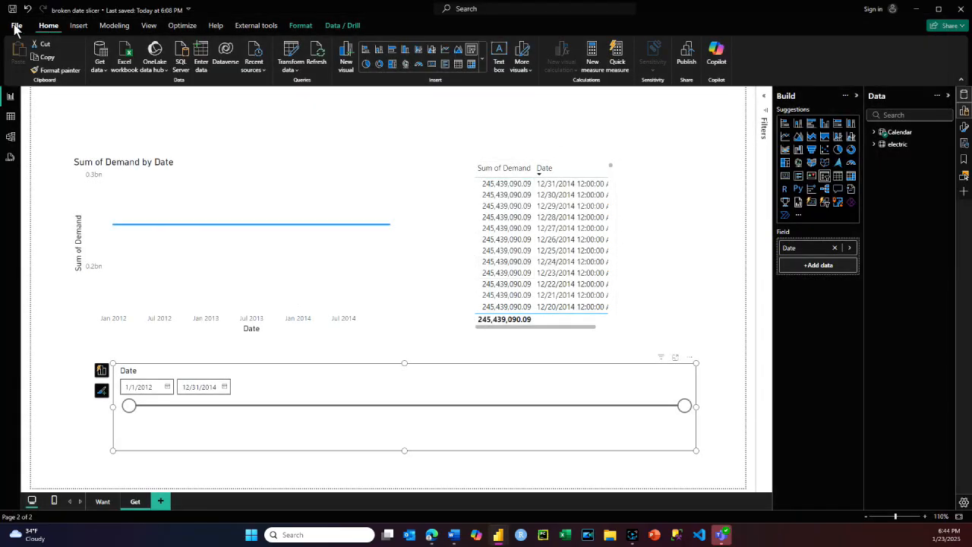
left_click(15, 29)
left_click(175, 110)
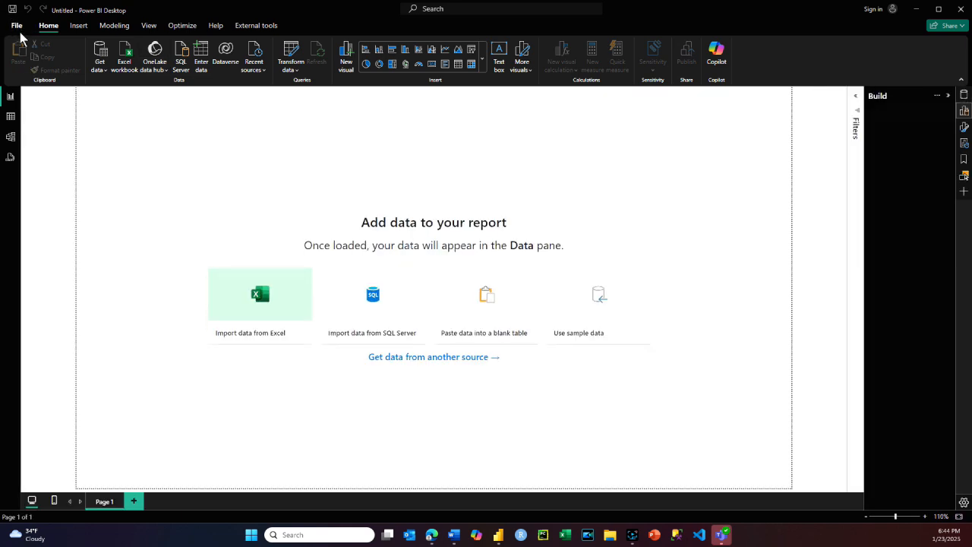
Step: Check the Auto date/time setting in the data load options, both for new files and for the current file
left_click(18, 27)
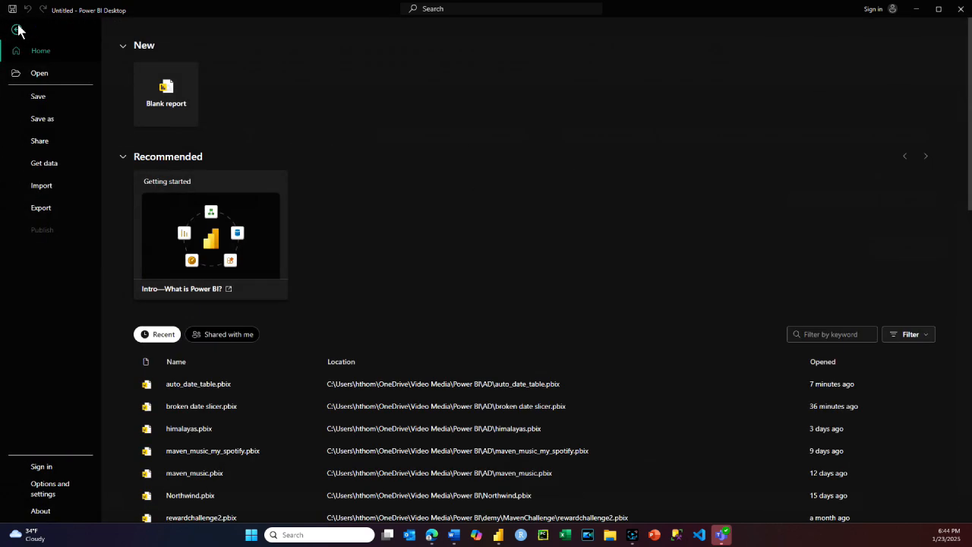
left_click(46, 488)
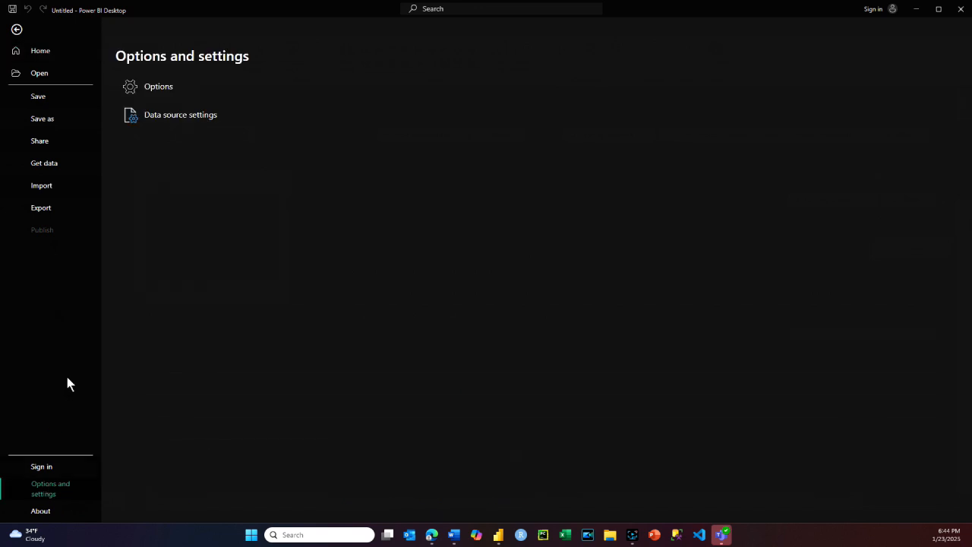
left_click(156, 89)
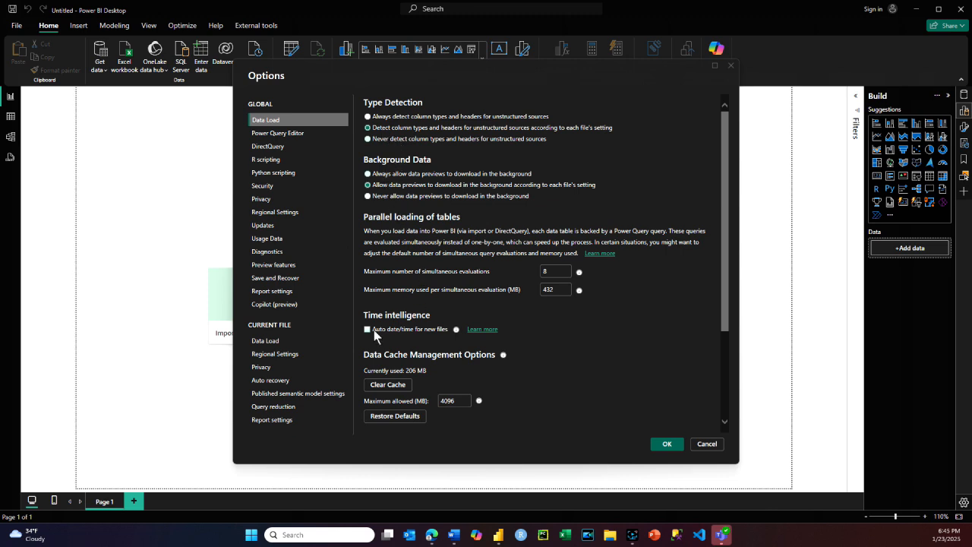
left_click(265, 342)
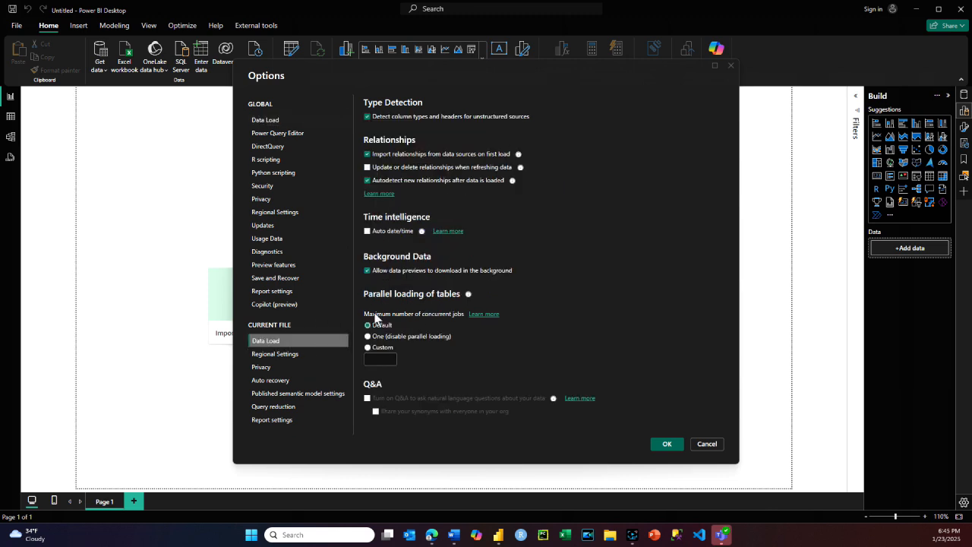
left_click(666, 450)
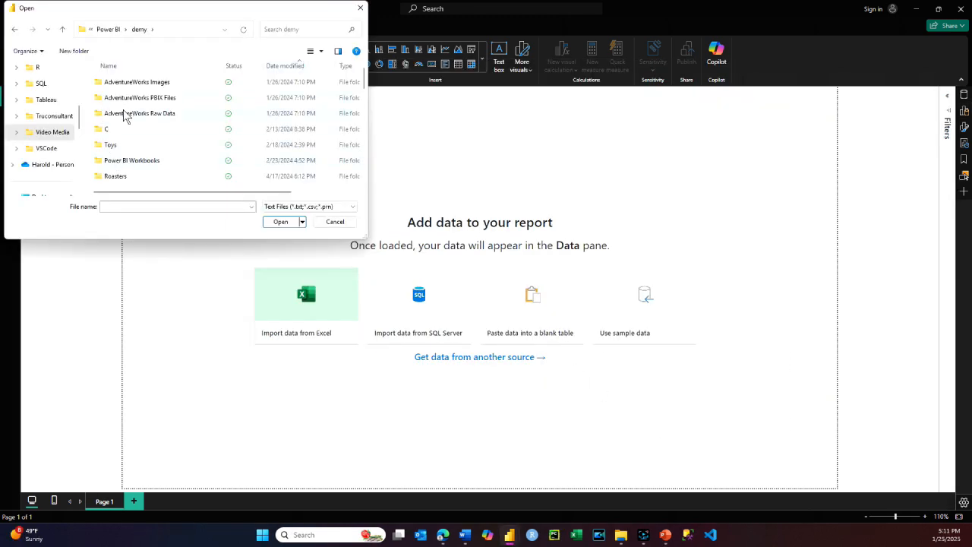
Step: Load the AdventureWorks Sales Data 2020 CSV file from the AdventureWorks Raw Data folder into the report without transforming it
double_click(126, 114)
double_click(128, 99)
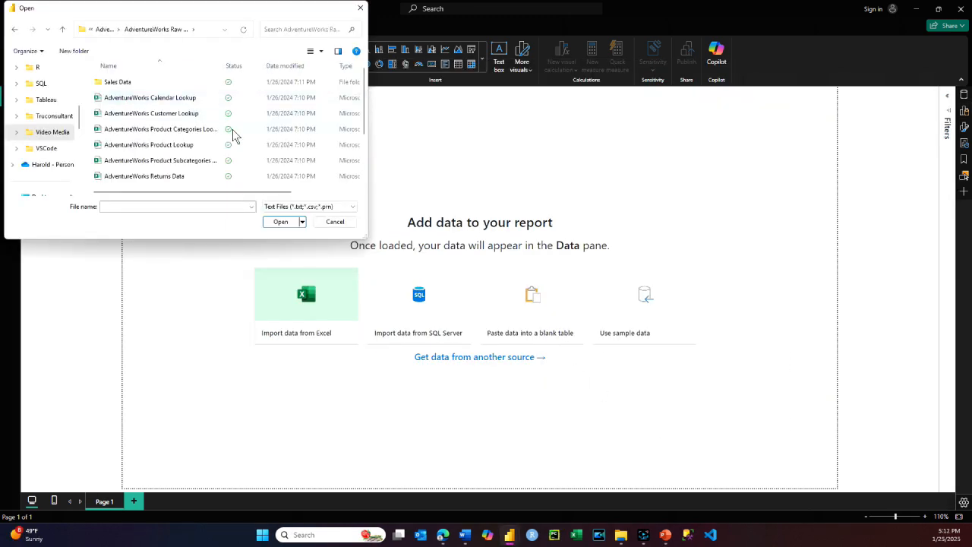
scroll(171, 168, "down", 1)
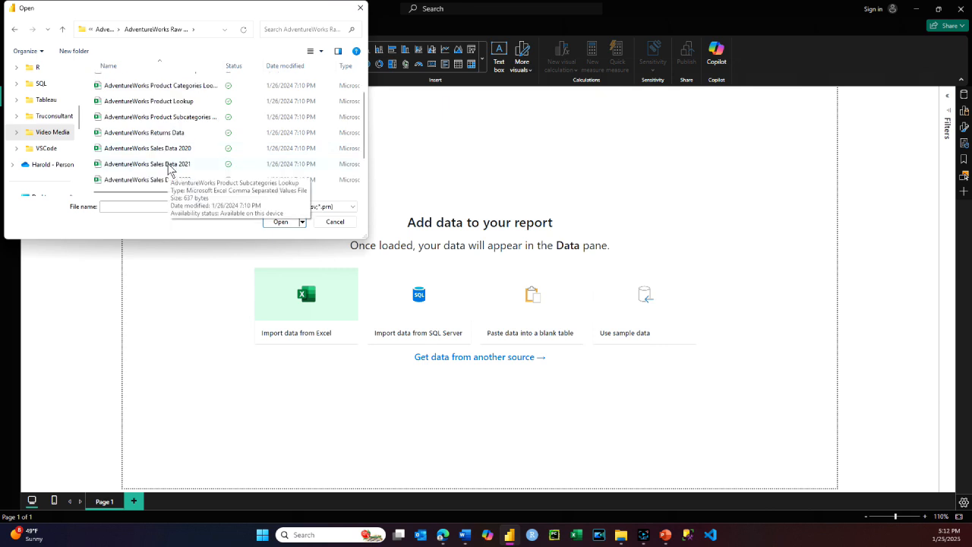
left_click(161, 148)
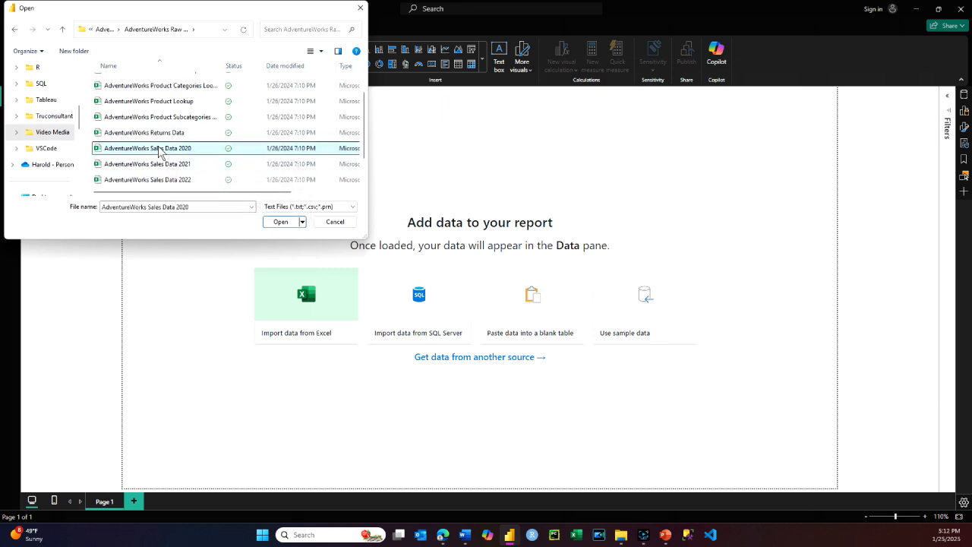
left_click(274, 223)
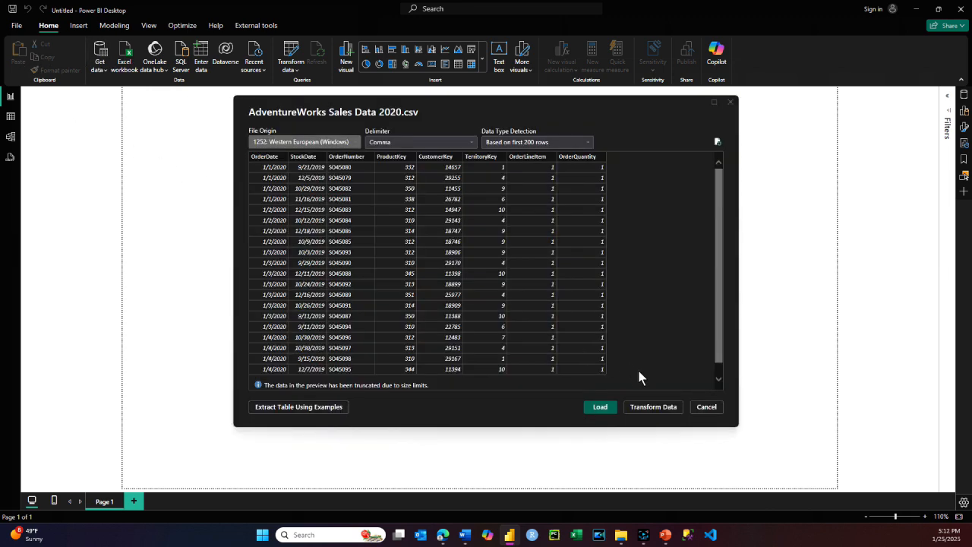
left_click(613, 406)
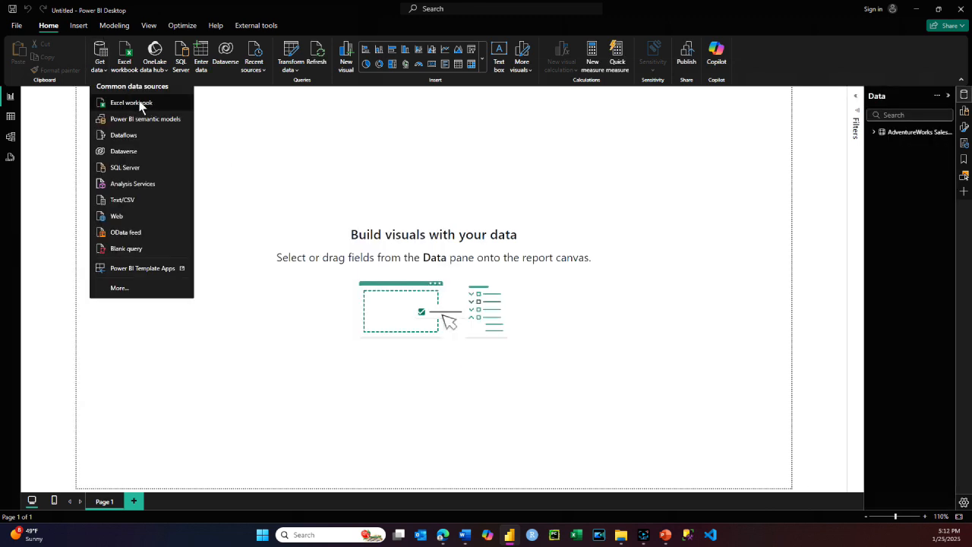
Step: Load the AdventureWorks Returns Data CSV file into the report as a second table
left_click(130, 200)
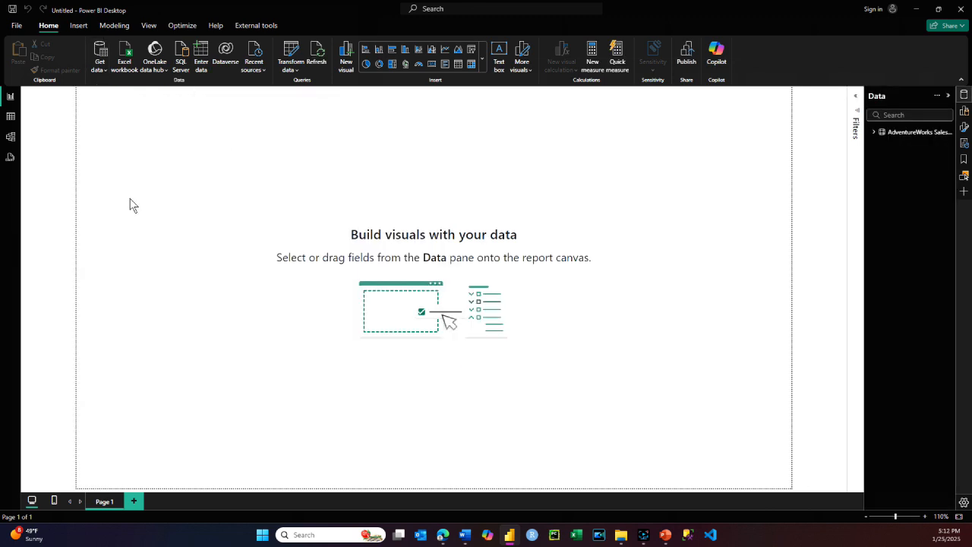
scroll(182, 136, "down", 2)
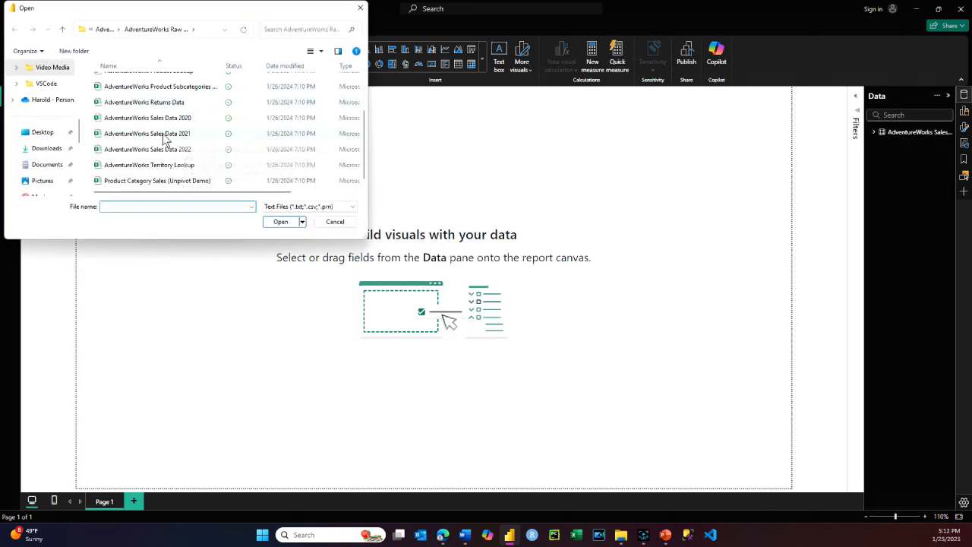
left_click(153, 105)
left_click(290, 224)
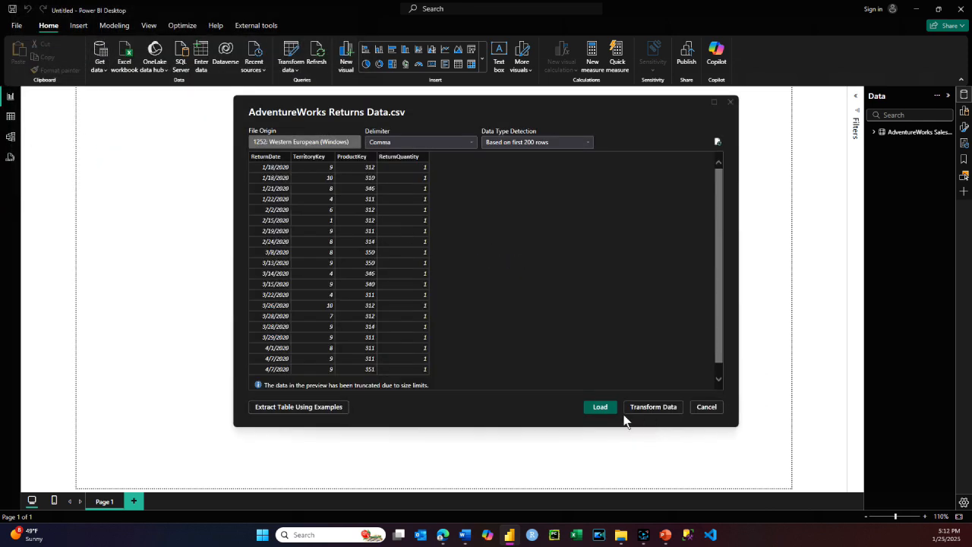
left_click(598, 406)
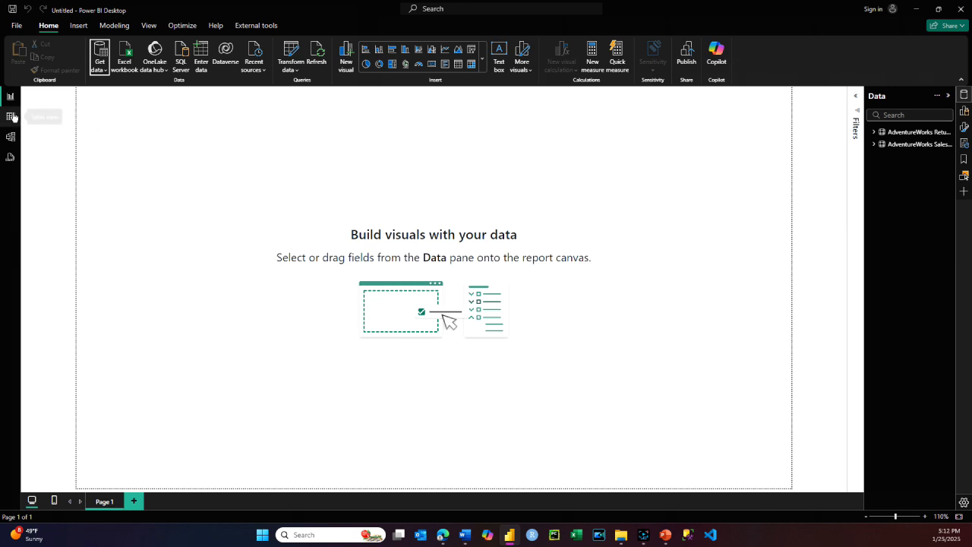
Step: Add a table visual to the canvas and fill it with OrderDate from the sales table, with both tables' fields expanded
left_click(874, 133)
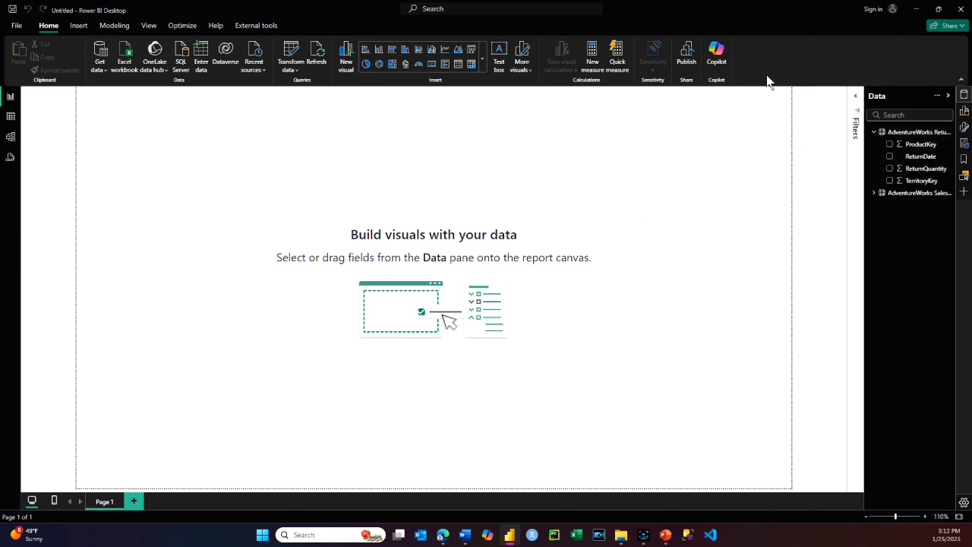
left_click(459, 64)
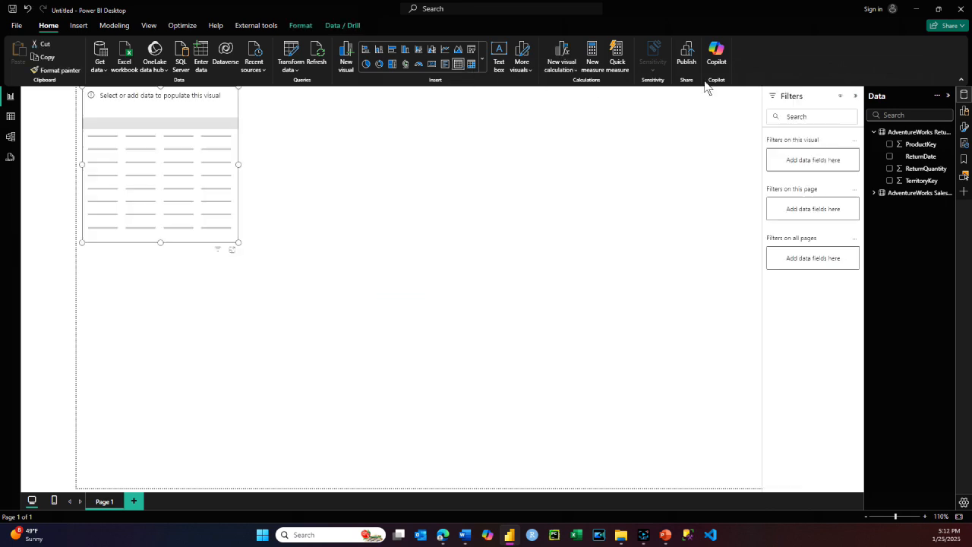
left_click(873, 193)
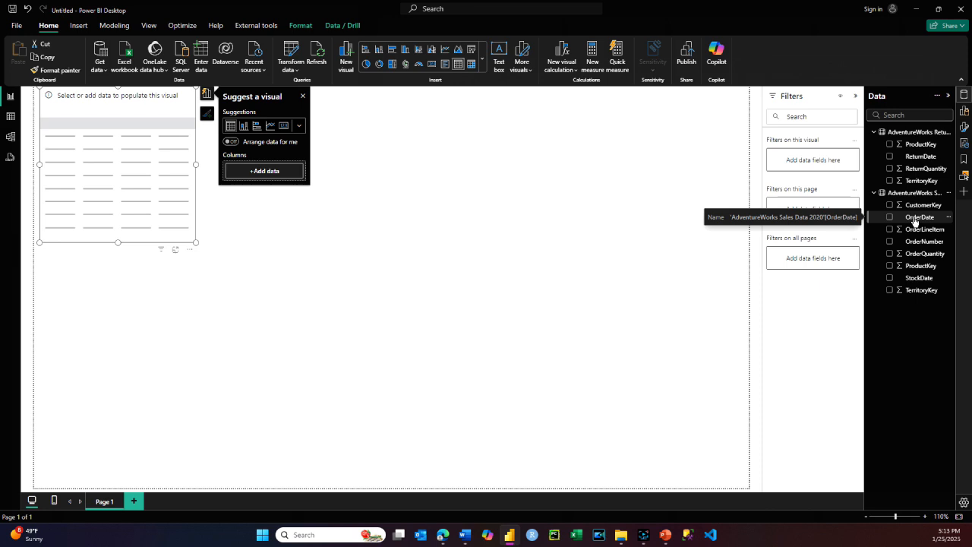
left_click_drag(916, 220, 110, 168)
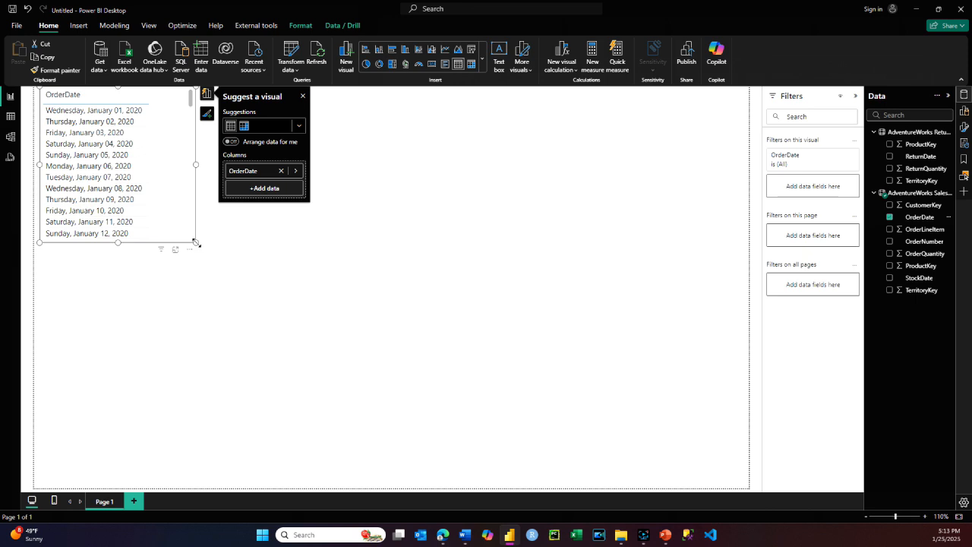
Step: Enlarge the OrderDate table visual and move it away from the canvas corner, trimming its width and height to fit
left_click_drag(196, 243, 284, 331)
left_click_drag(206, 194, 295, 248)
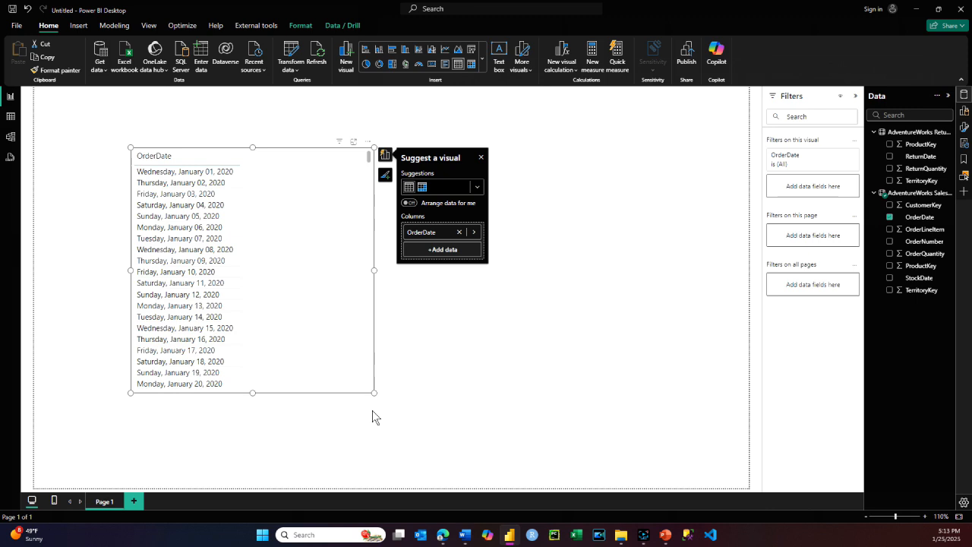
left_click_drag(373, 392, 306, 374)
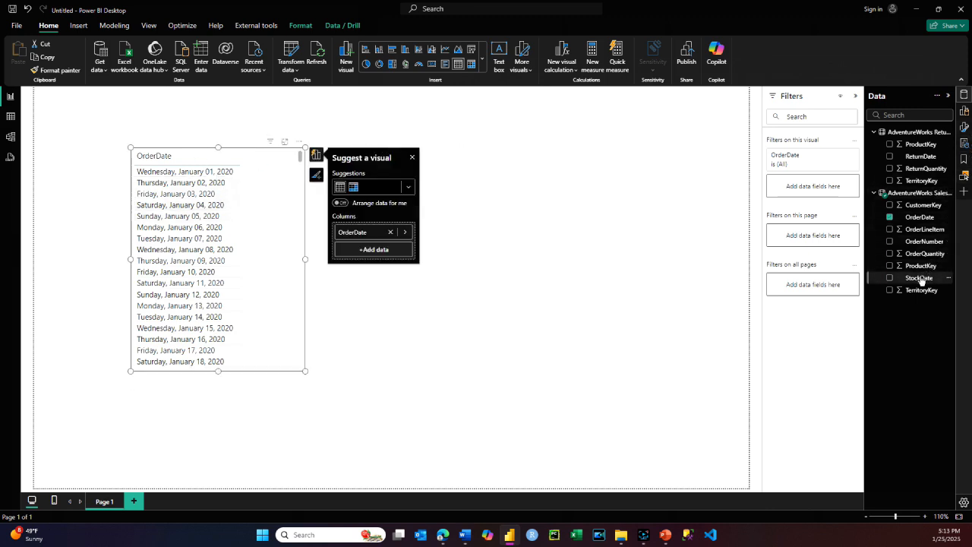
Step: Set the format of the sales table's OrderDate column to *3/14/2001 (Short Date)
left_click(922, 218)
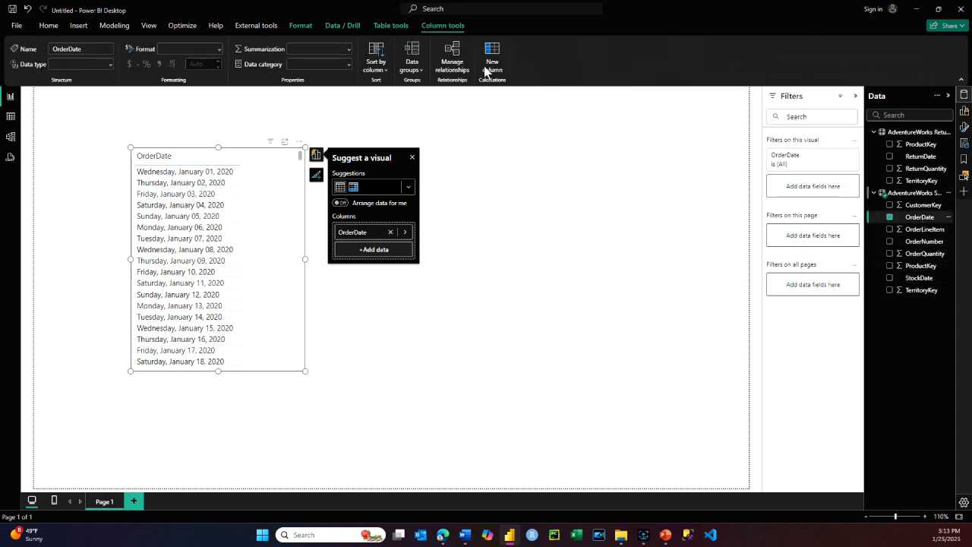
left_click(220, 50)
left_click(200, 80)
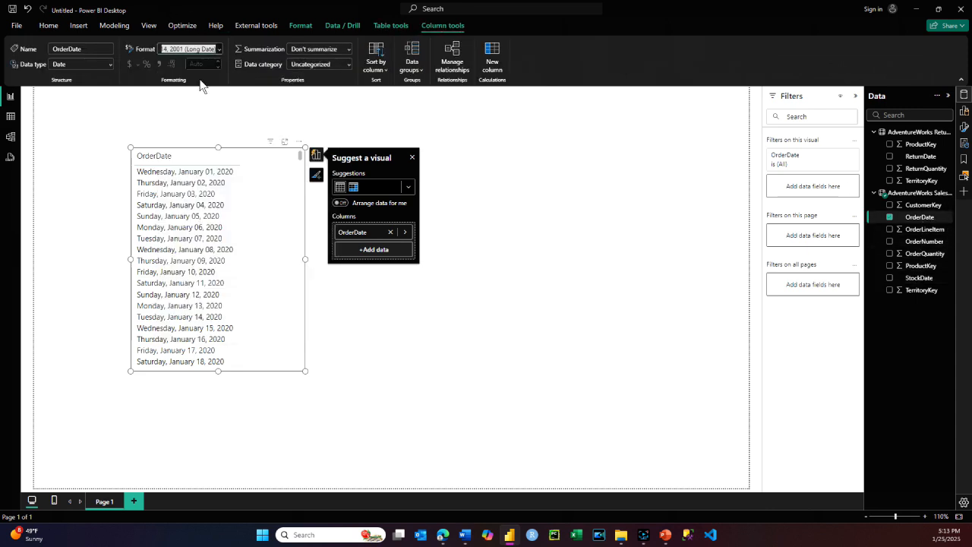
Step: Add OrderQuantity and ReturnQuantity to the table visual and resize it so all three columns fit
left_click(889, 254)
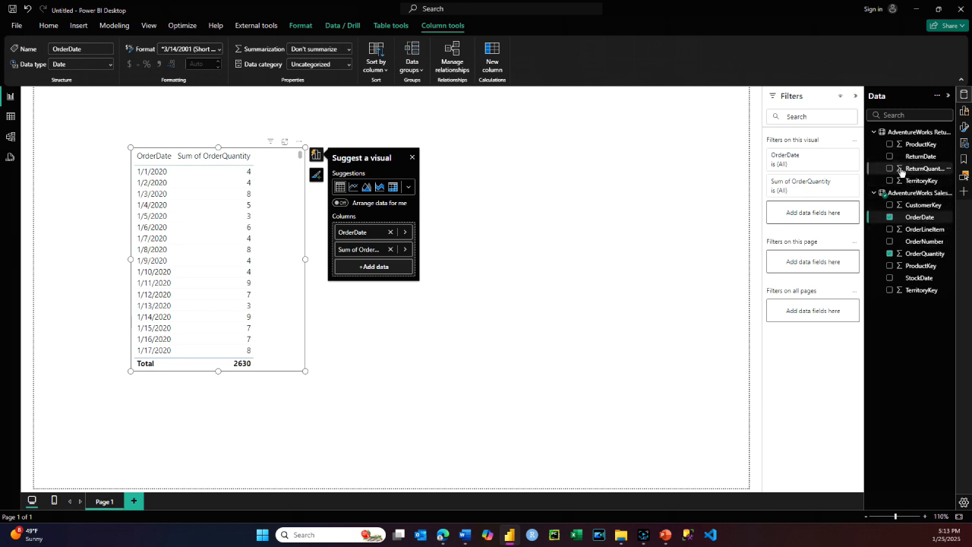
left_click_drag(901, 172, 282, 177)
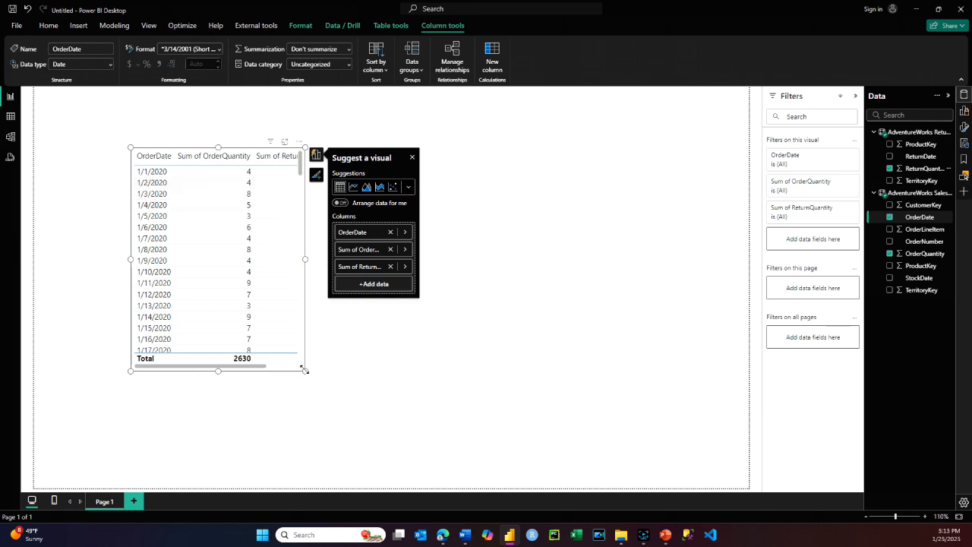
left_click_drag(304, 370, 443, 411)
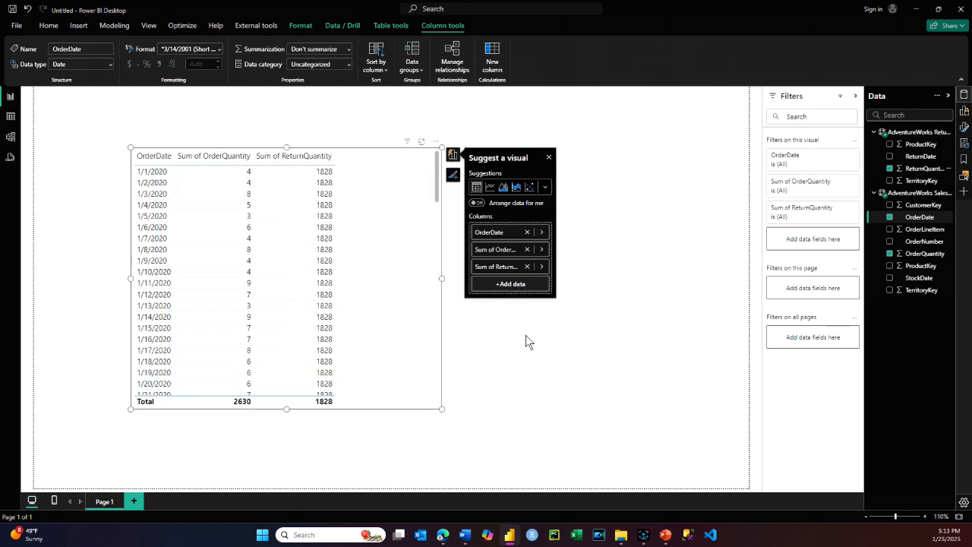
left_click_drag(443, 411, 403, 412)
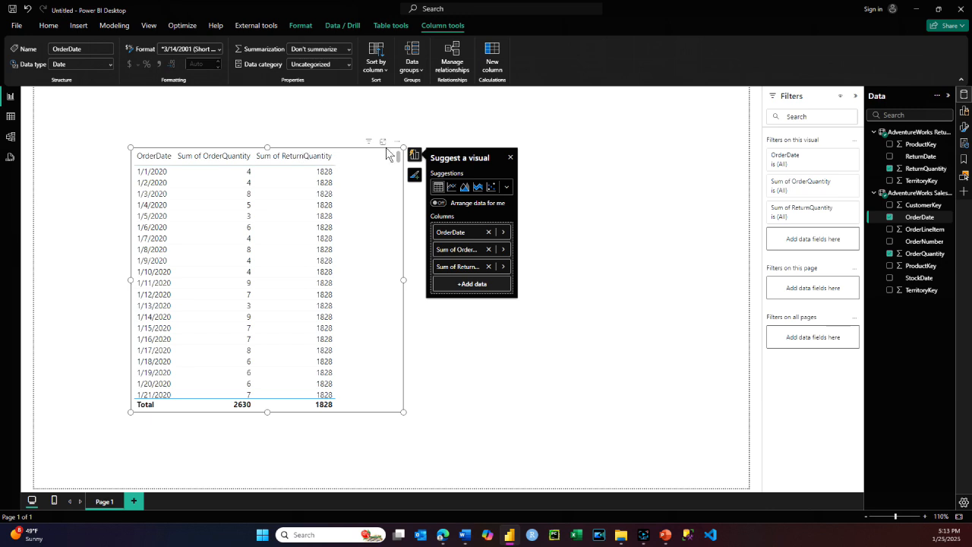
Step: In the model view, move the Returns table farther from the Sales table and lengthen both cards to show all fields
left_click(10, 138)
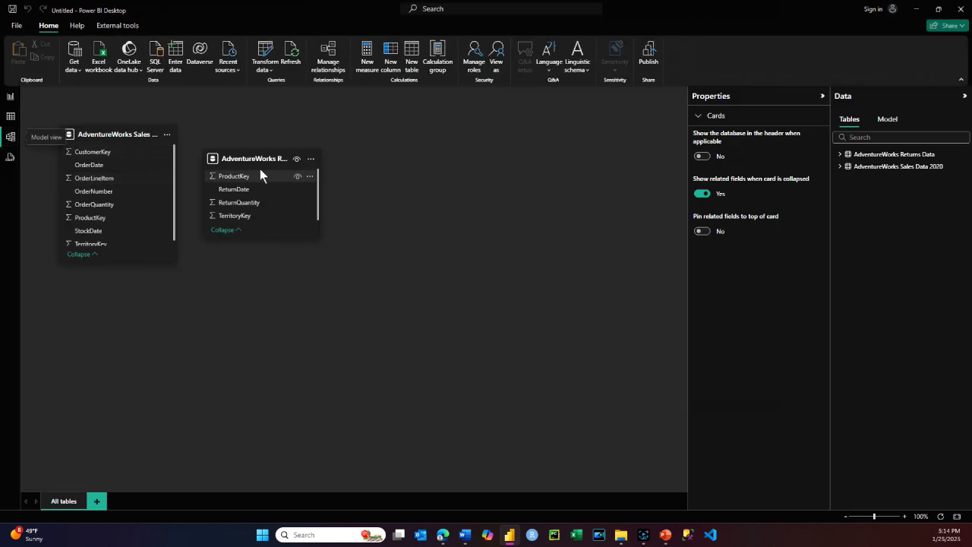
left_click_drag(263, 155, 366, 114)
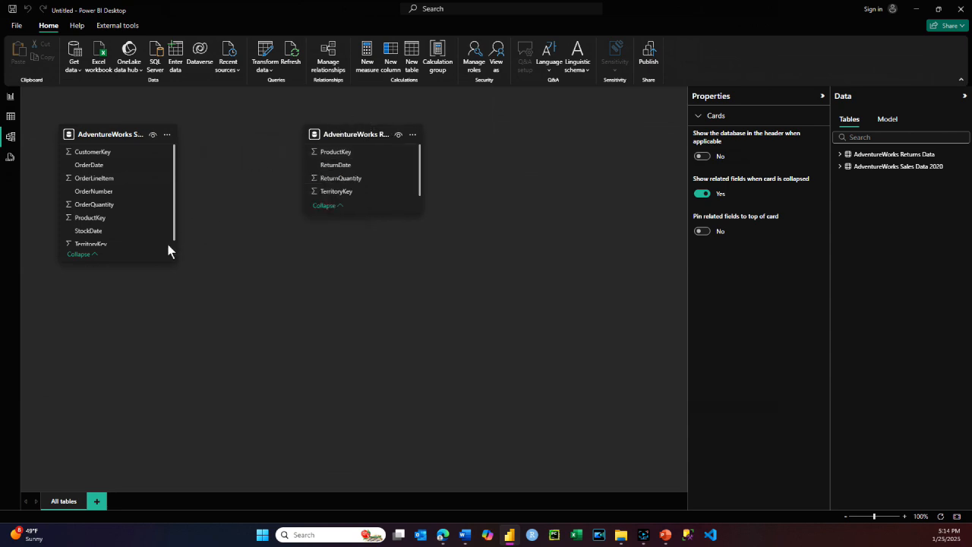
left_click_drag(133, 262, 197, 313)
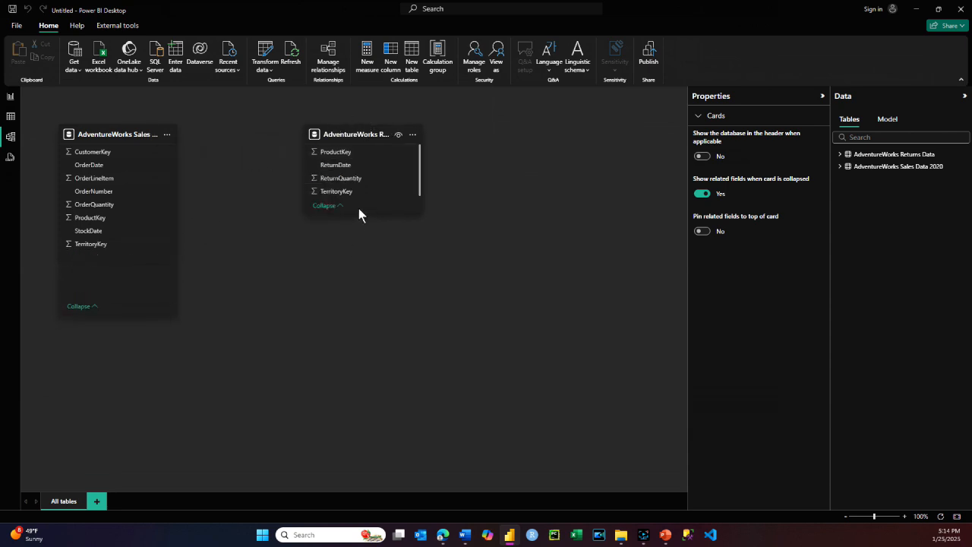
left_click_drag(358, 212, 371, 301)
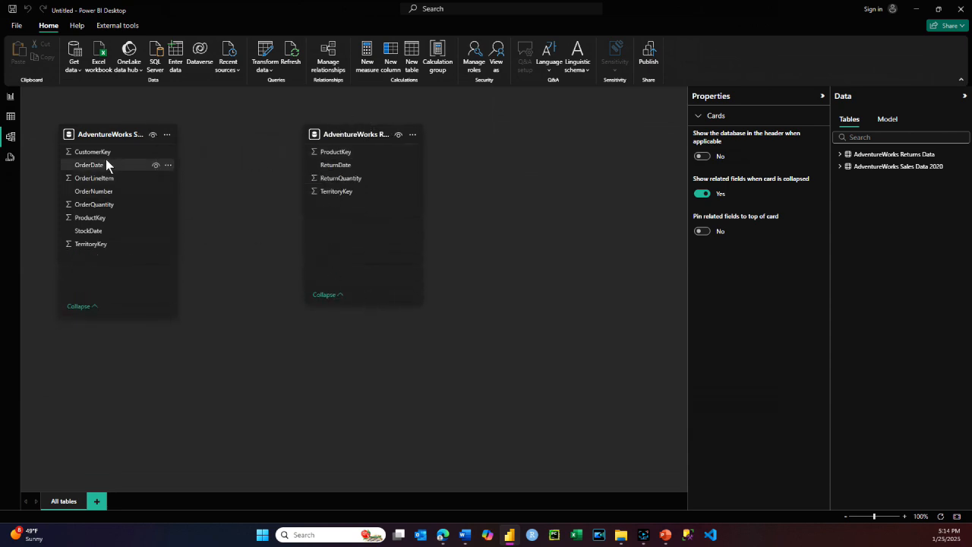
Step: Try to relate OrderDate in the sales table to ReturnDate in the returns table, and cancel the new relationship
left_click_drag(98, 163, 347, 164)
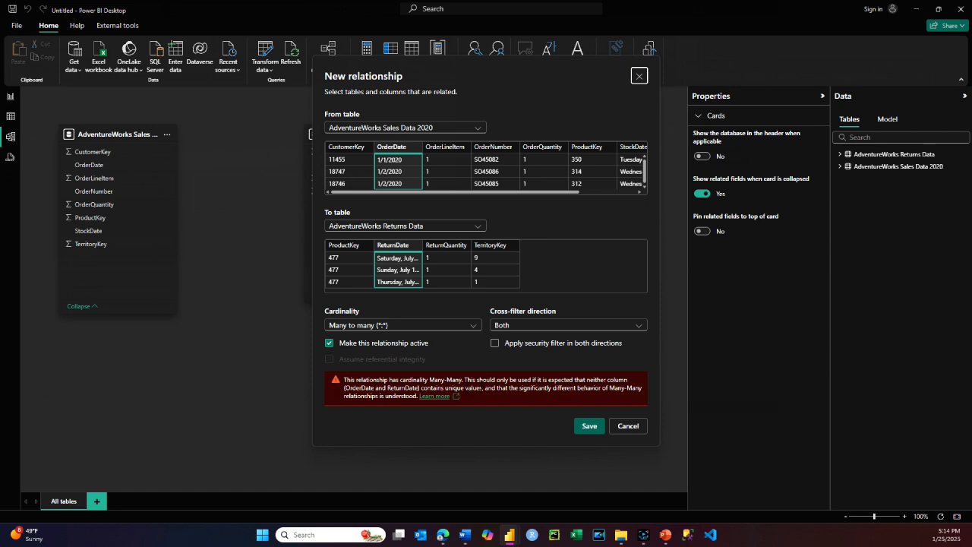
left_click(627, 427)
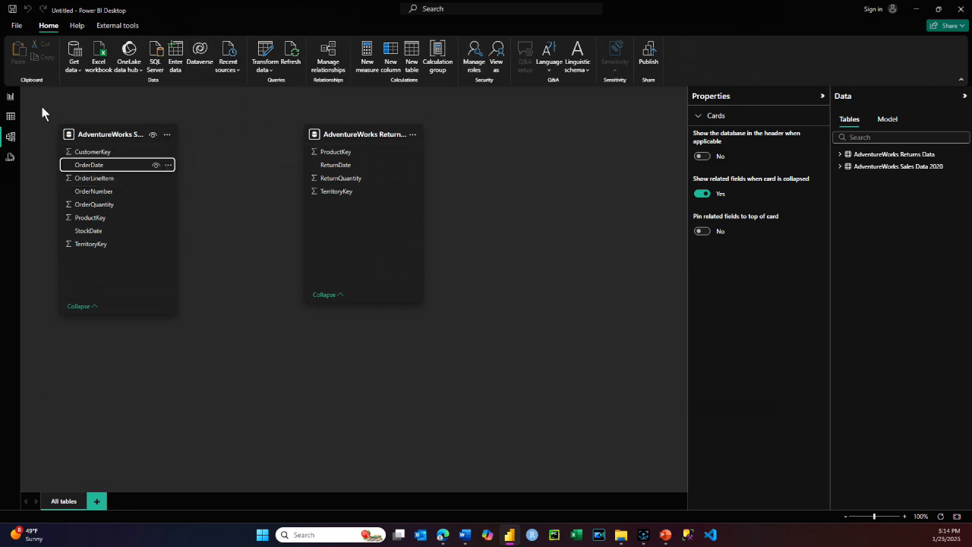
Step: Start a new calculated table in the table view and name it Calendar1
left_click(11, 98)
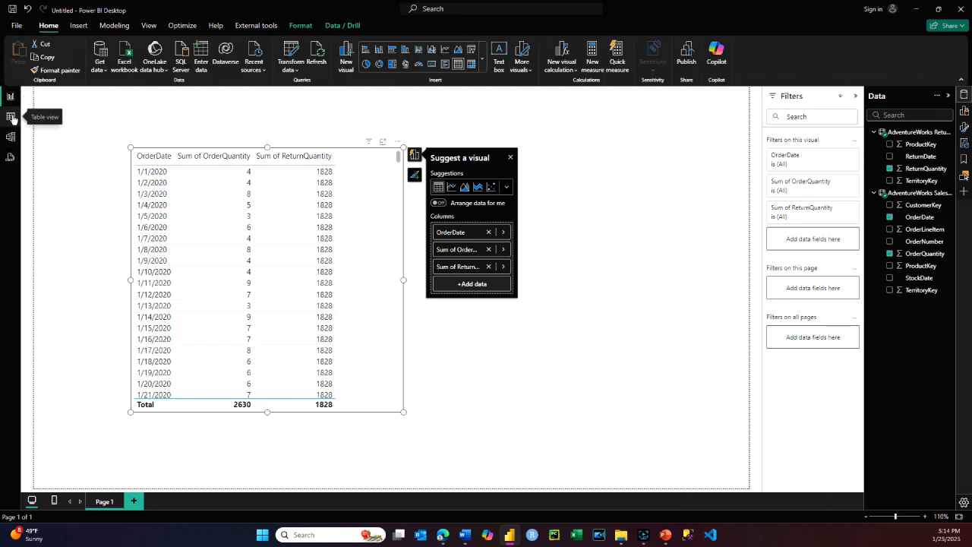
left_click(11, 116)
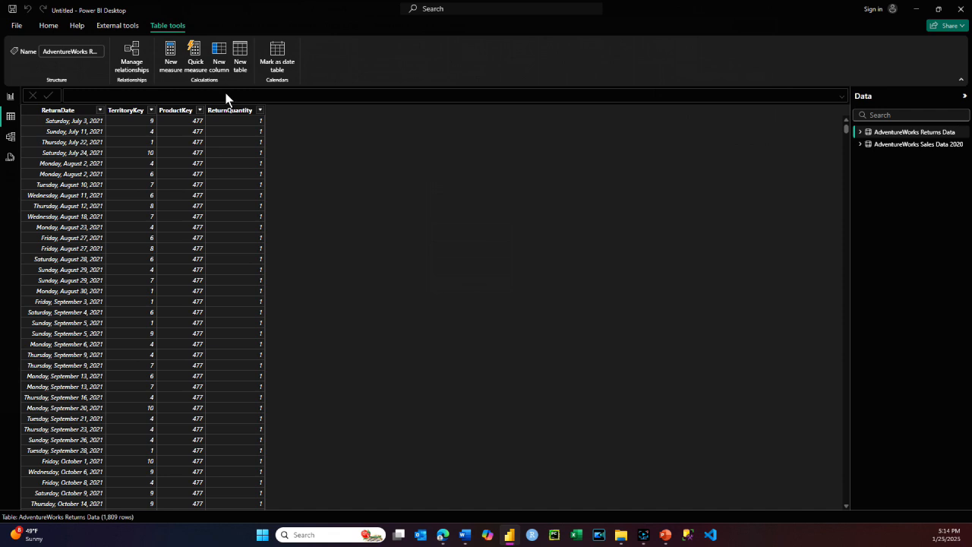
left_click(241, 53)
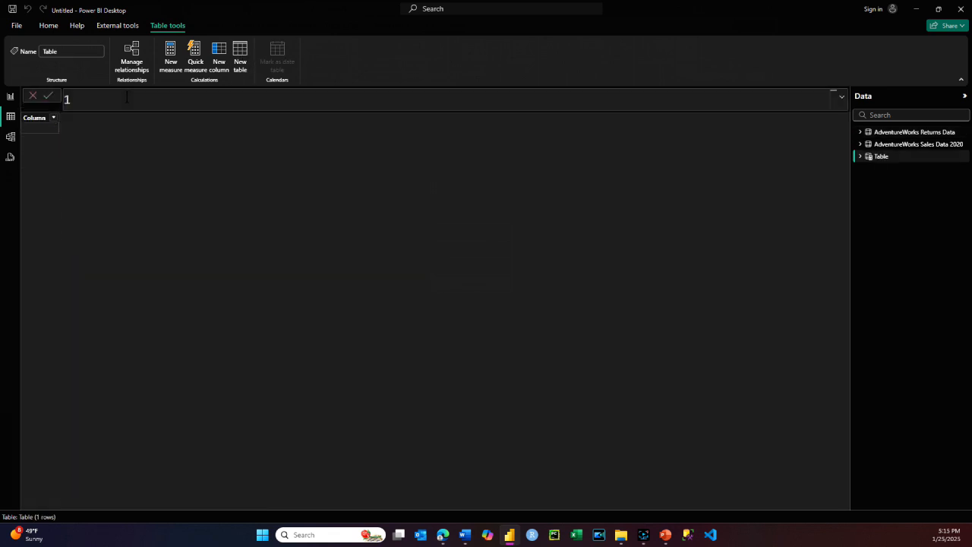
type("Clanda")
type("r")
key("BackSpace")
key("BackSpace")
key("BackSpace")
key("BackSpace")
key("BackSpace")
key("BackSpace")
type("alendar1 = ")
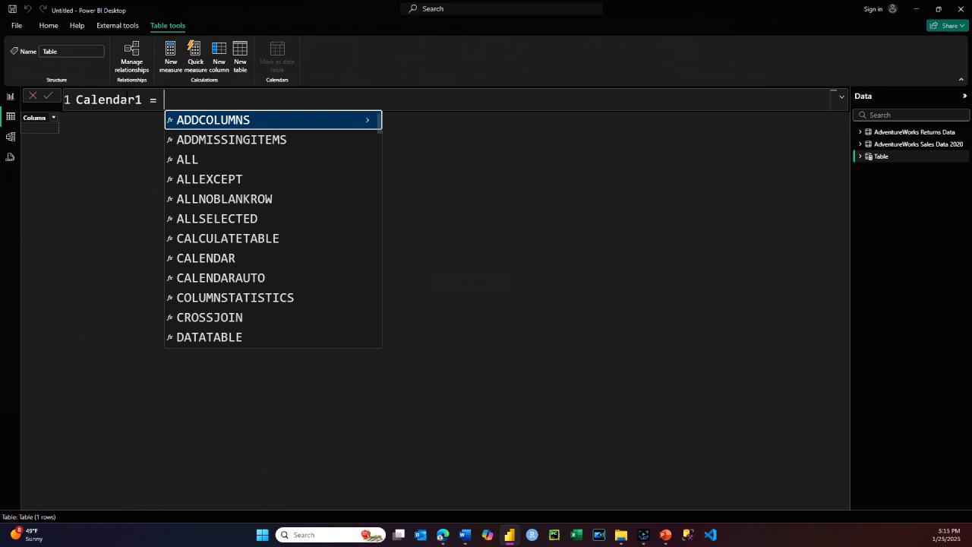
Step: Define the Calendar1 table with CALENDARAUTO() and commit the formula
type("cal")
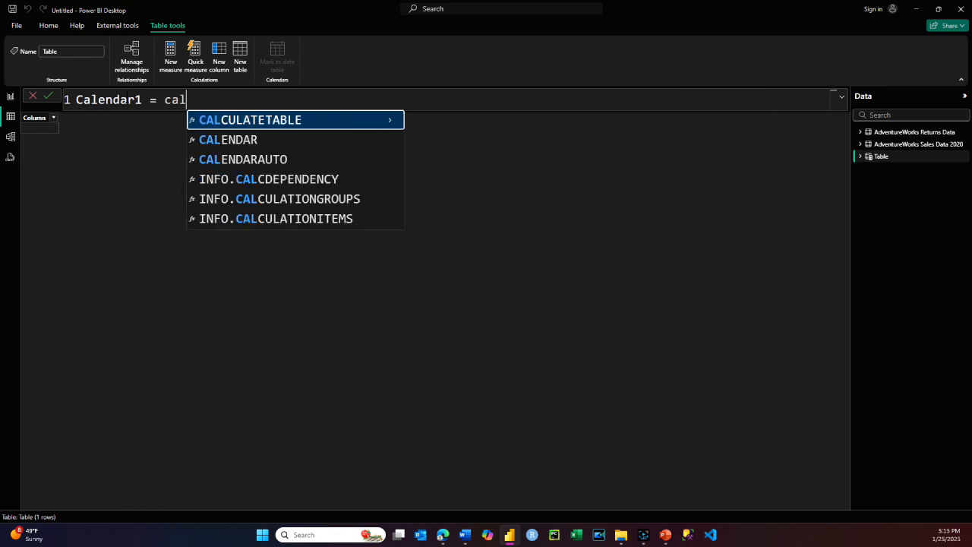
key("Down")
key("Down")
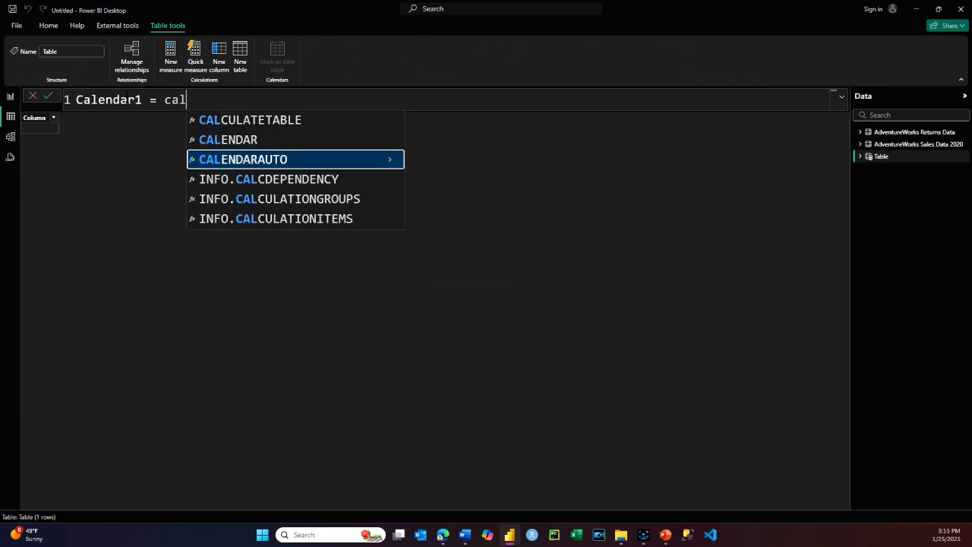
key("Tab")
type("(")
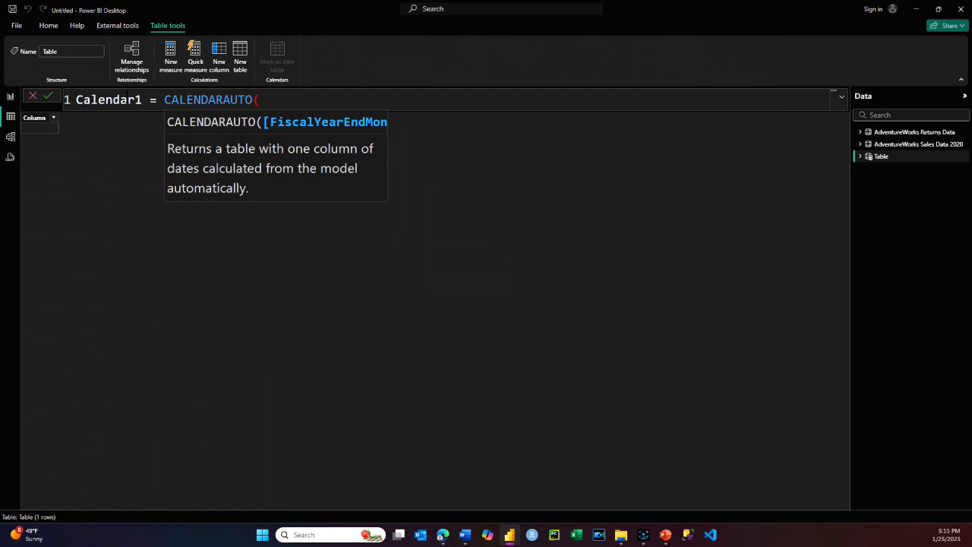
type(")")
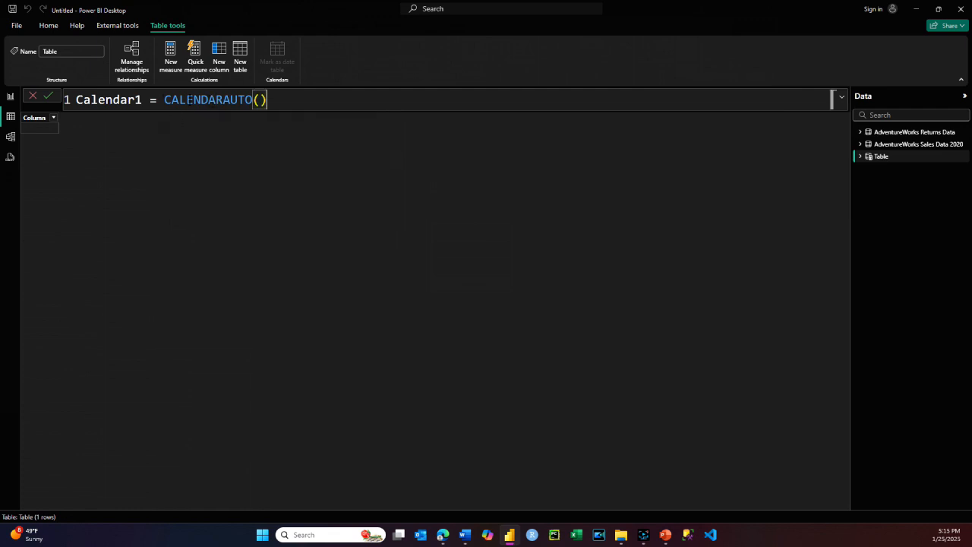
left_click(48, 97)
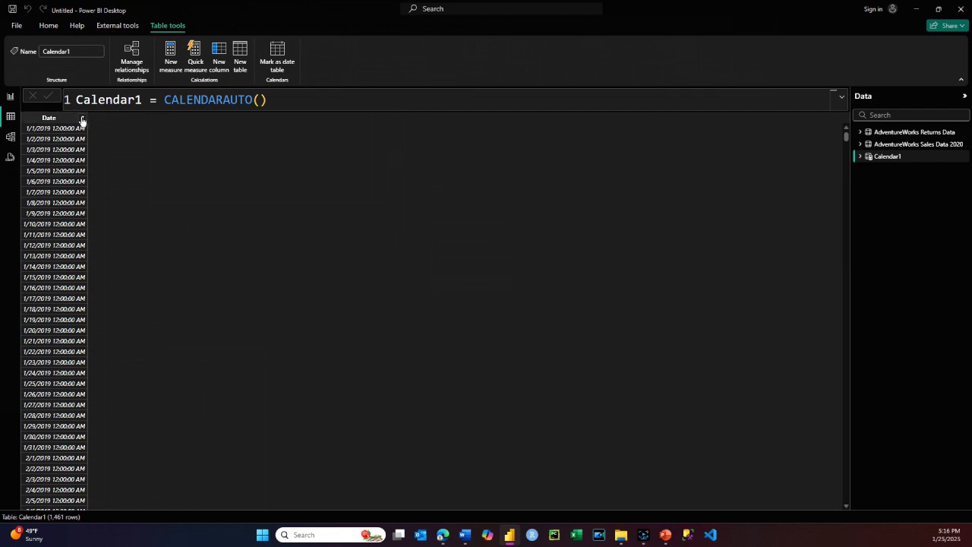
Step: Sort Calendar1's Date column in descending order and collapse the table's field list
left_click(82, 119)
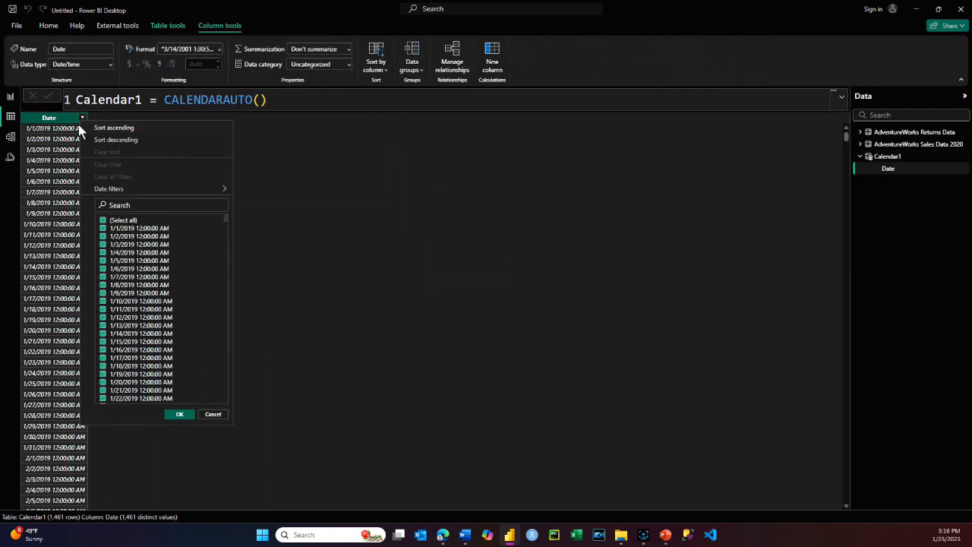
left_click(107, 140)
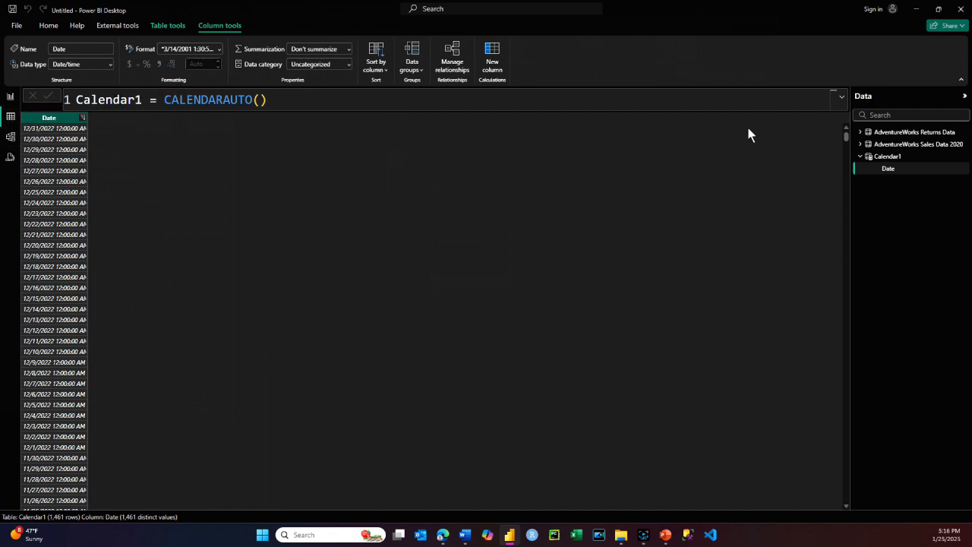
left_click(860, 157)
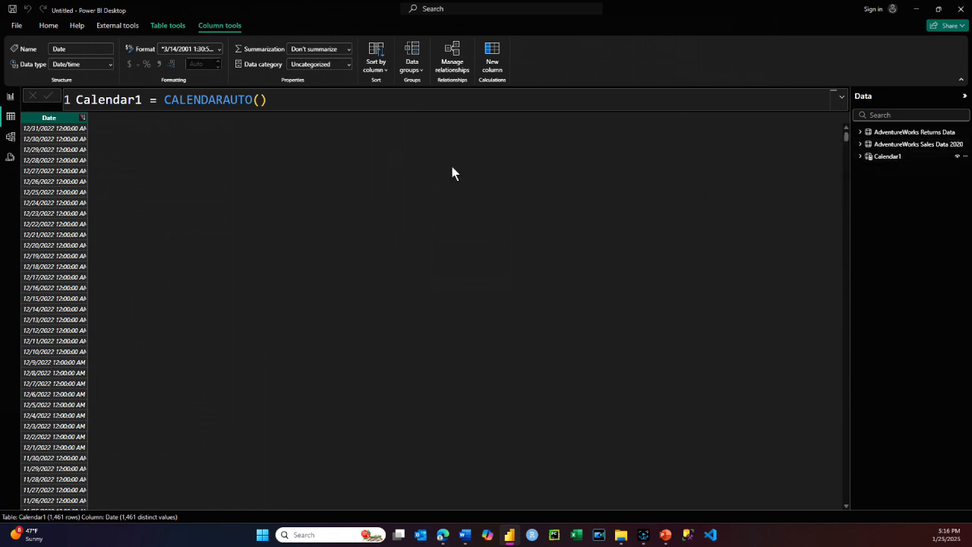
Step: In the model view, move Calendar1 below and between the other tables and relate the sales OrderDate to its Date, many to one
left_click(11, 137)
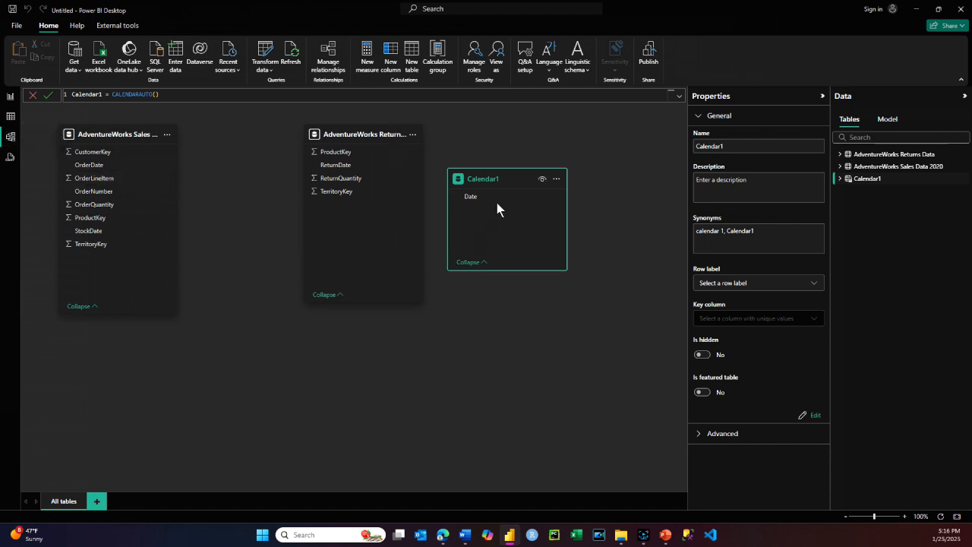
left_click_drag(501, 186, 244, 343)
left_click_drag(114, 165, 227, 354)
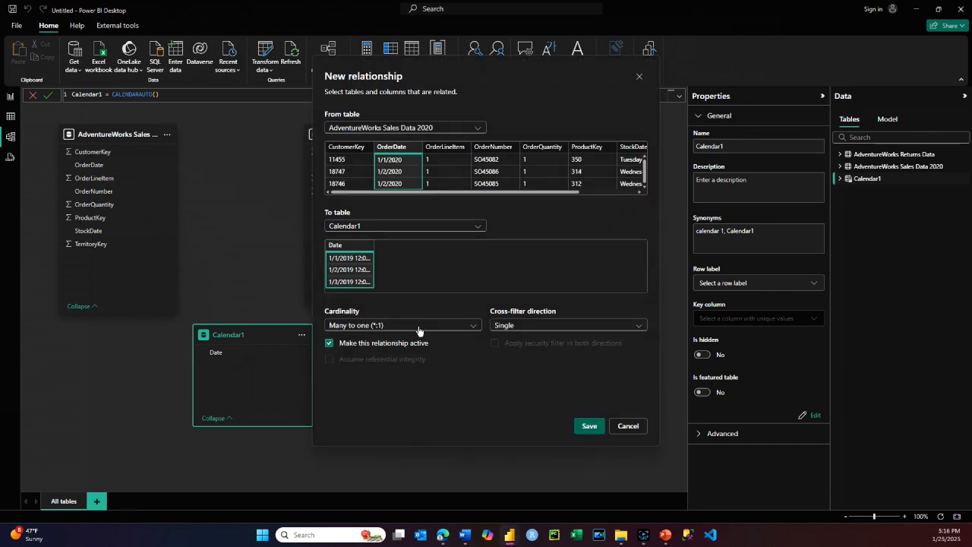
left_click(590, 425)
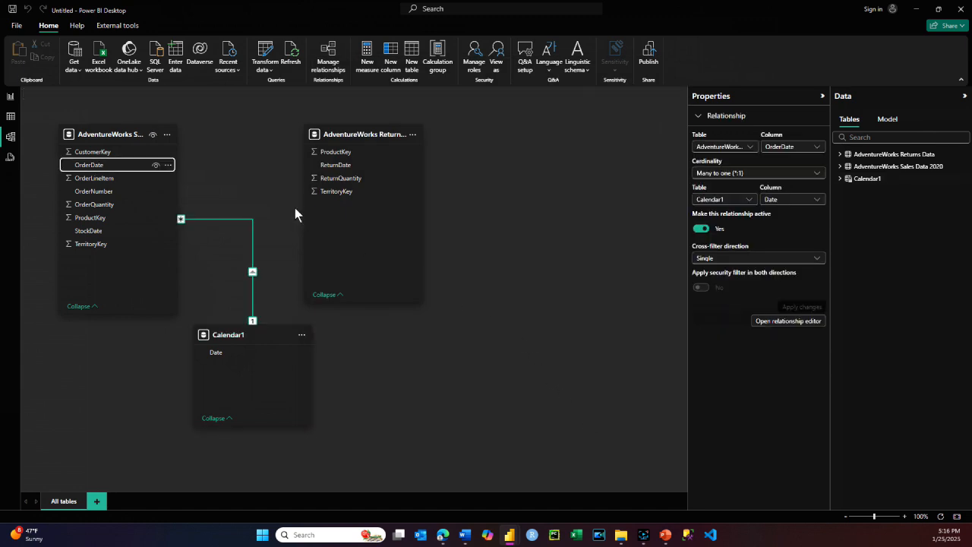
Step: Relate the returns table's ReturnDate and the sales table's StockDate to Calendar1's Date, leaving the StockDate relationship inactive
left_click_drag(336, 165, 230, 354)
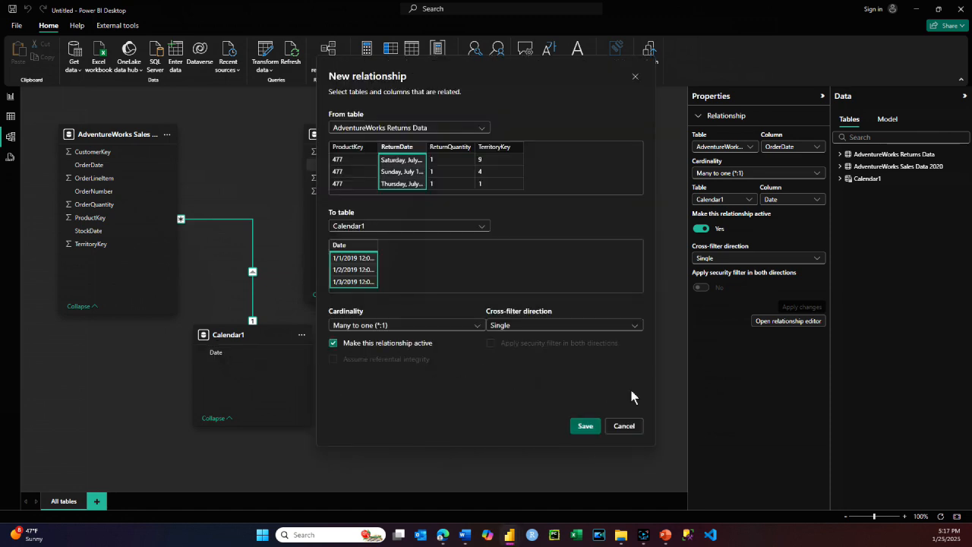
left_click(585, 426)
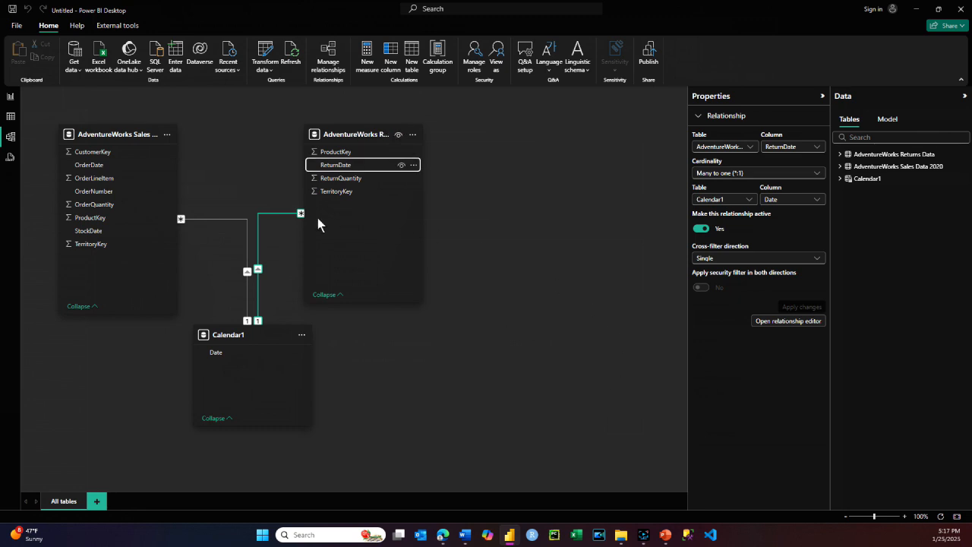
left_click_drag(104, 233, 240, 353)
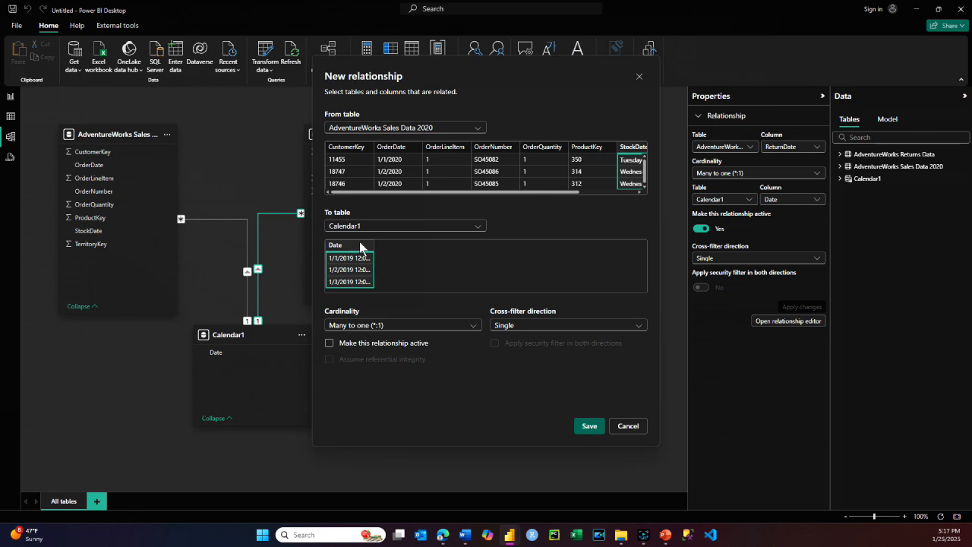
left_click(589, 426)
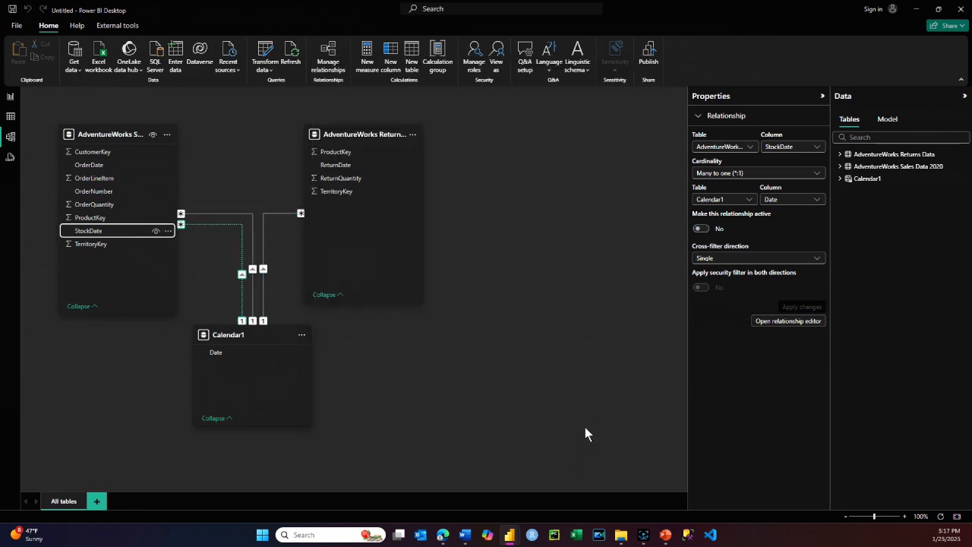
Step: Deactivate the OrderDate relationship to Calendar1 and make the StockDate relationship active
right_click(251, 270)
left_click(272, 290)
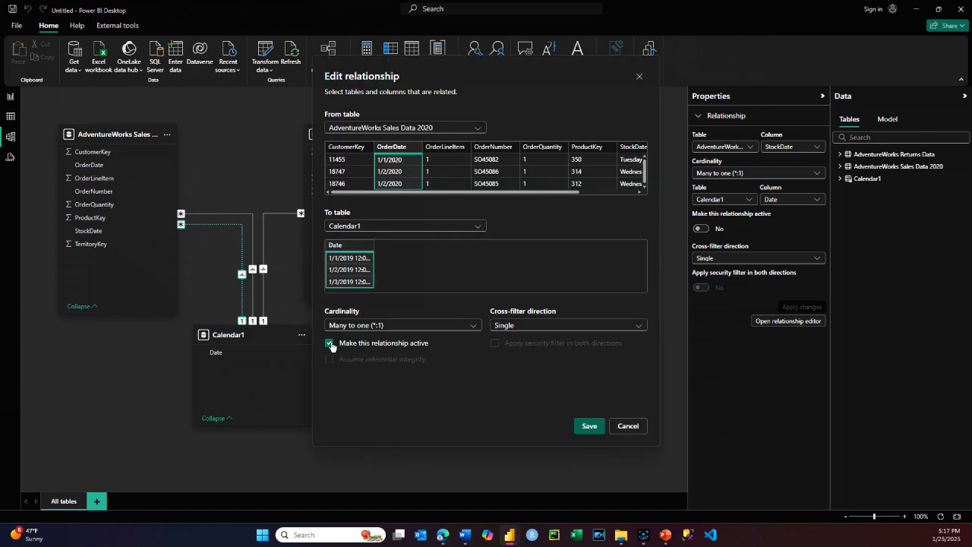
left_click(595, 430)
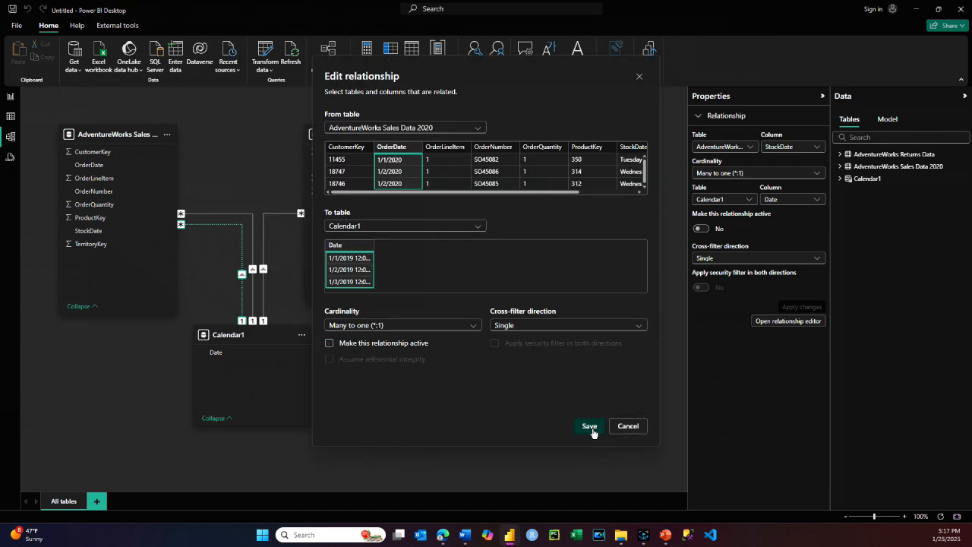
right_click(242, 273)
left_click(263, 291)
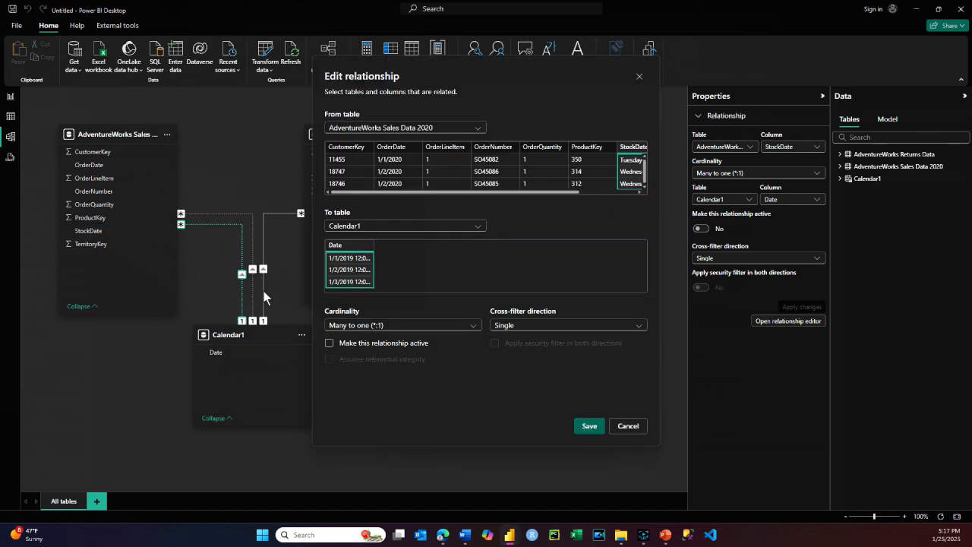
left_click(329, 343)
left_click(588, 425)
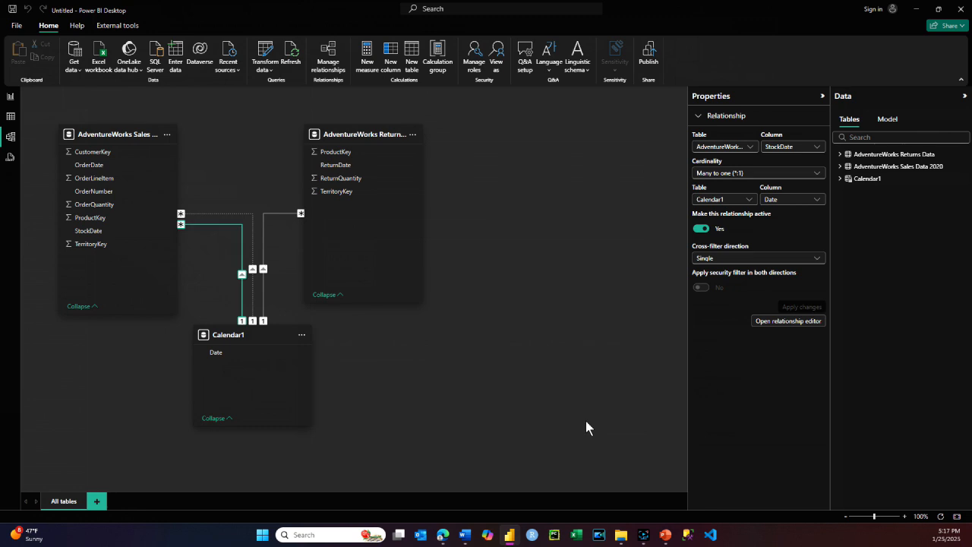
Step: Deactivate the StockDate relationship to Calendar1 and make the OrderDate relationship active again
right_click(241, 274)
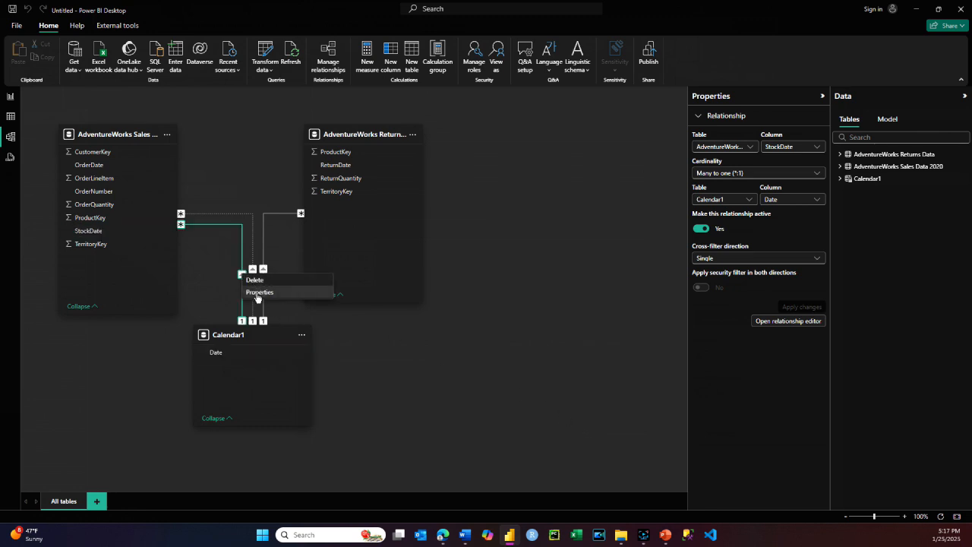
left_click(258, 293)
left_click(330, 344)
left_click(589, 425)
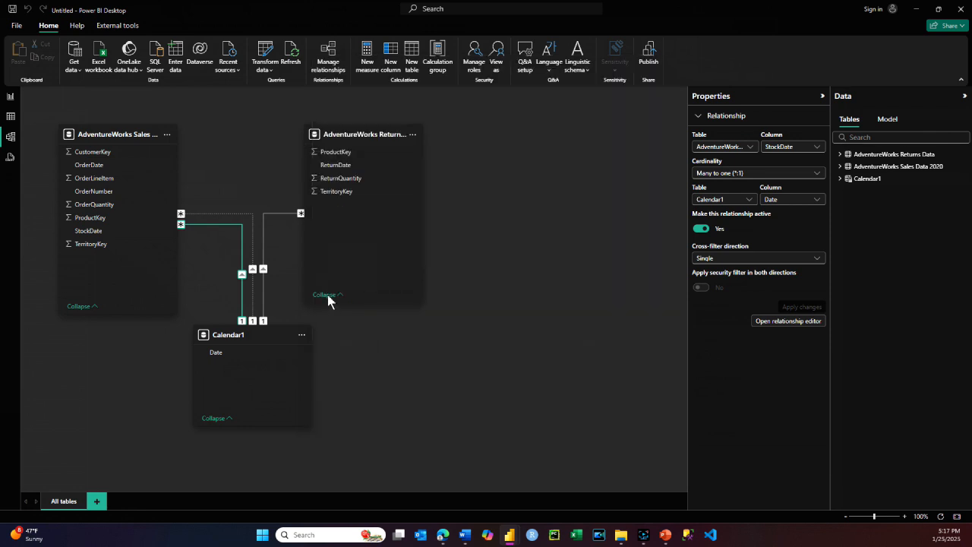
right_click(255, 268)
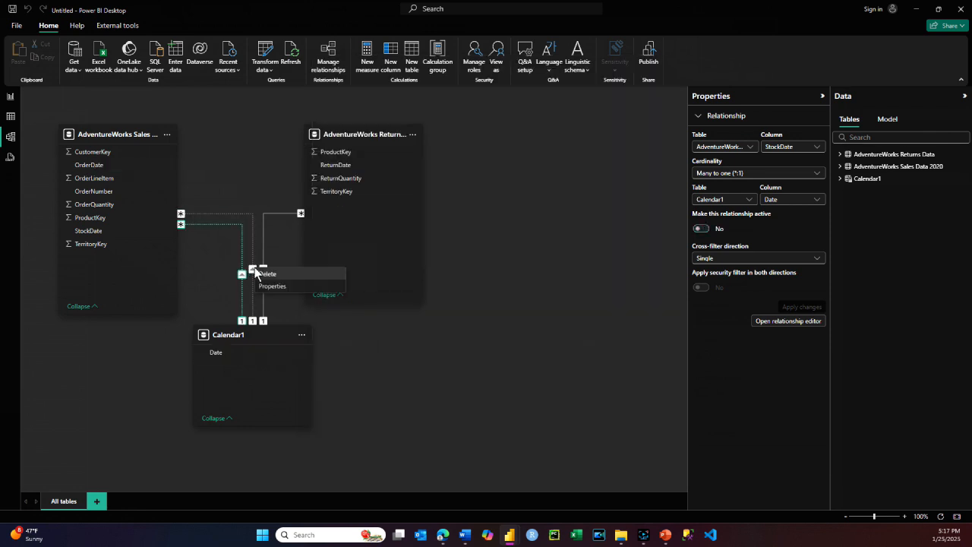
left_click(253, 271)
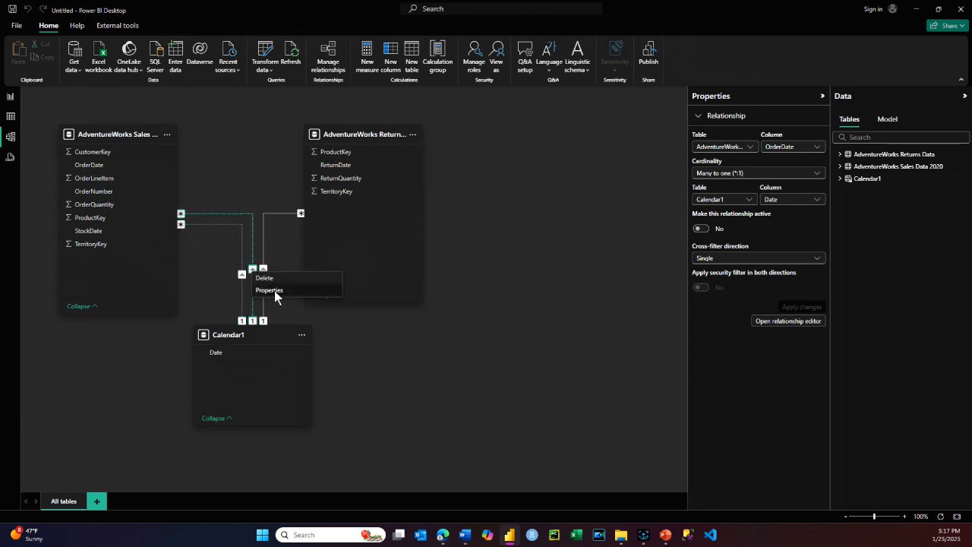
left_click(273, 291)
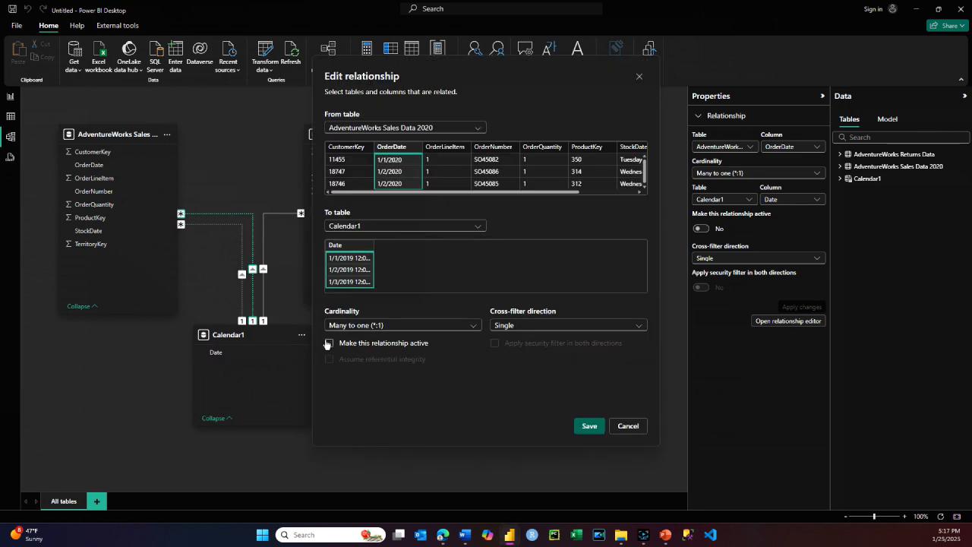
left_click(329, 343)
left_click(590, 425)
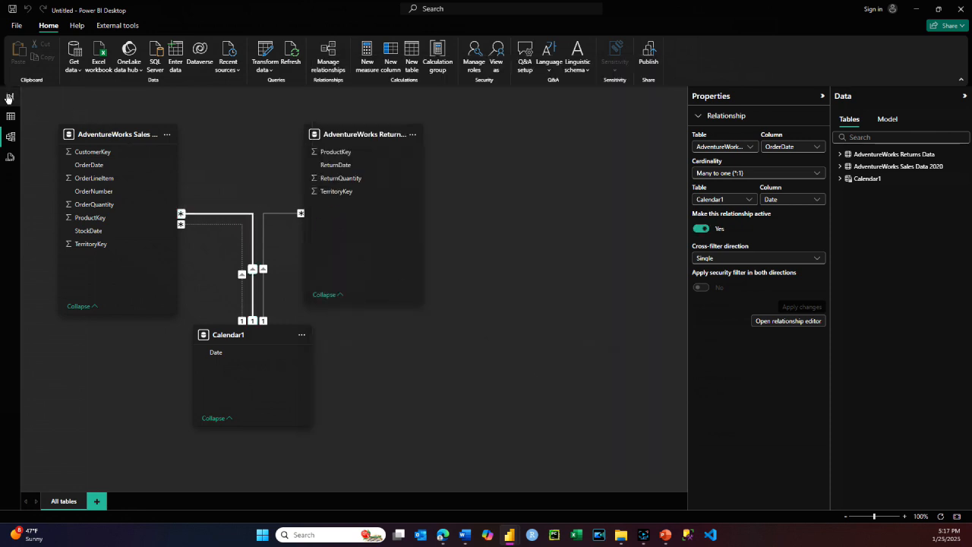
Step: In the report's table visual, replace OrderDate with Date from Calendar1, collapsing the Filters pane for more room
left_click(10, 96)
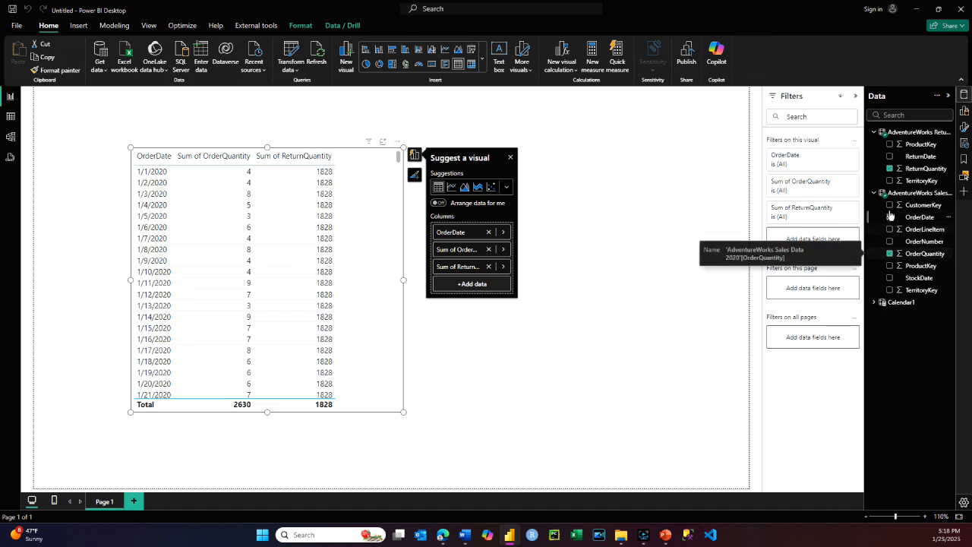
left_click(855, 96)
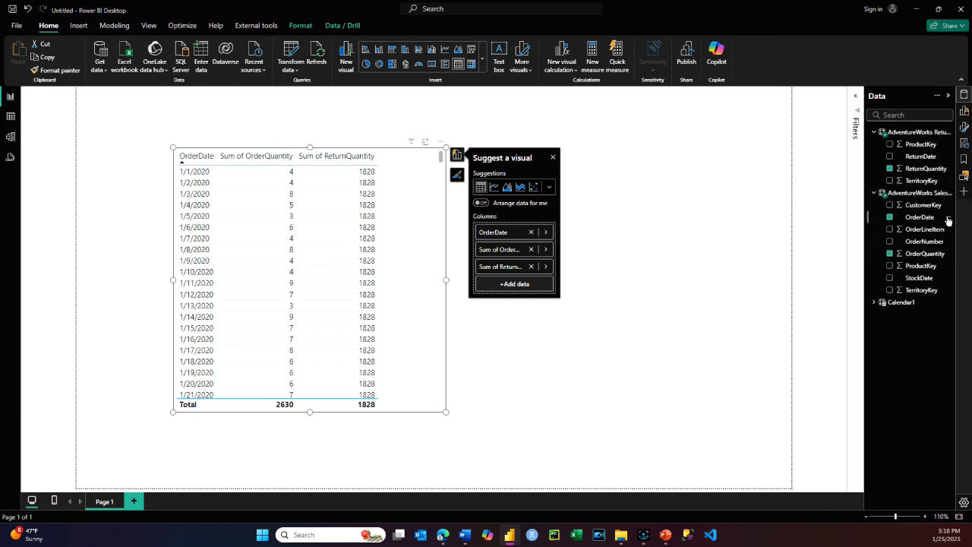
left_click(889, 217)
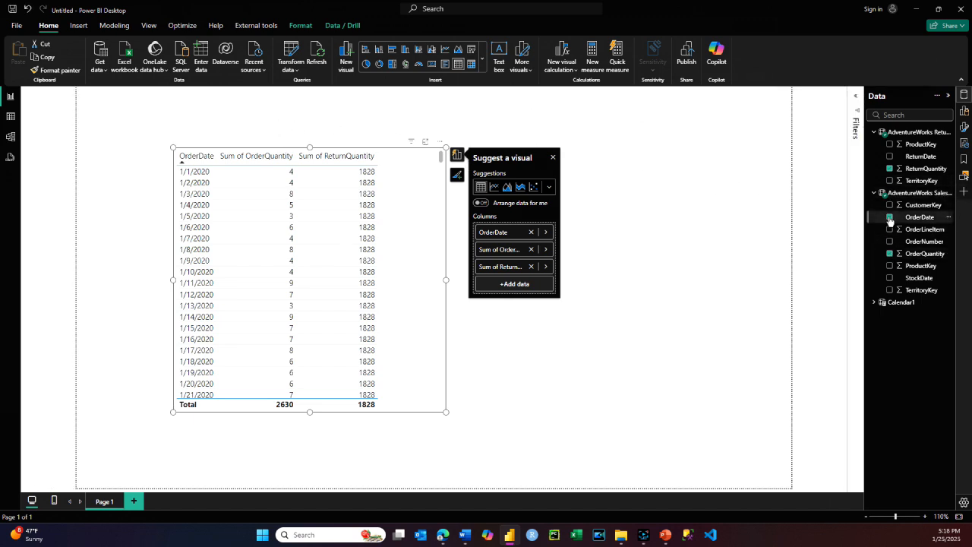
left_click(874, 302)
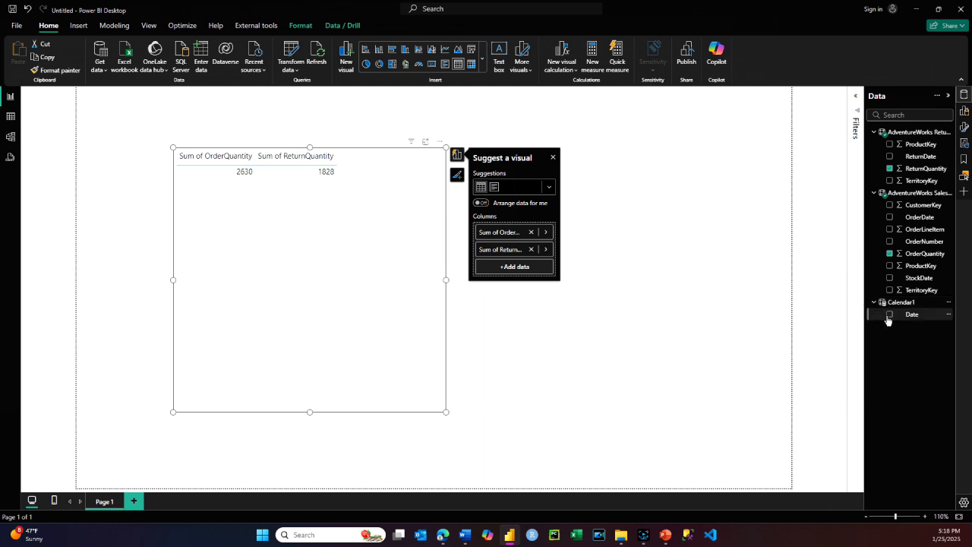
left_click(889, 314)
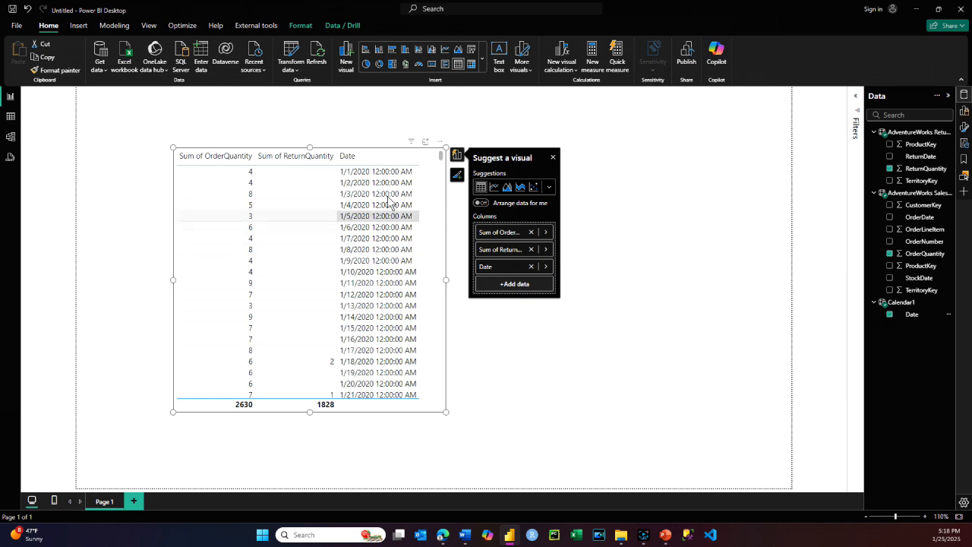
Step: Examine the order and return quantities listed per calendar date in the table visual
scroll(347, 212, "down", 5)
scroll(351, 220, "down", 6)
scroll(351, 220, "up", 7)
scroll(353, 224, "up", 5)
scroll(353, 224, "down", 12)
scroll(353, 225, "down", 3)
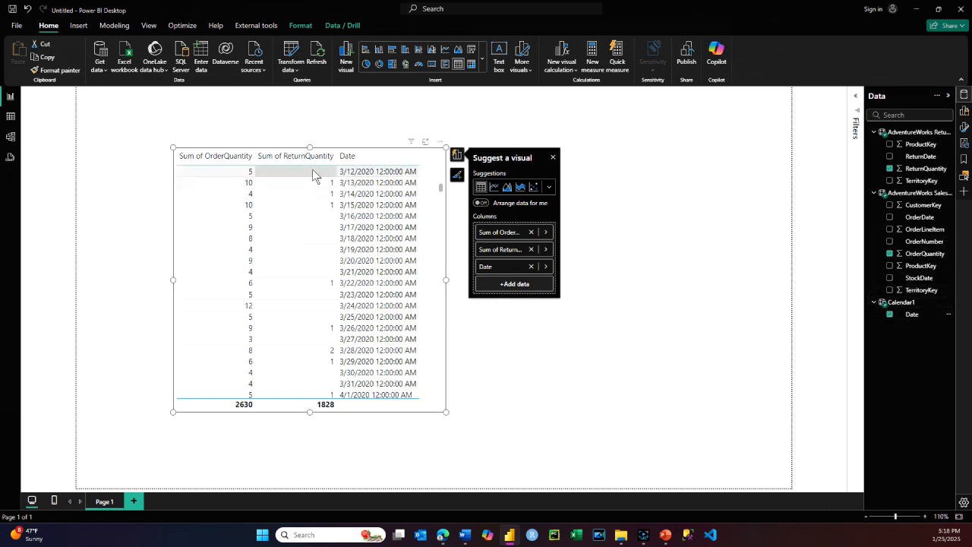
Step: Check further dates and quantities in the table visual, returning to the earliest calendar date
scroll(220, 174, "down", 7)
scroll(219, 172, "up", 20)
scroll(233, 178, "up", 6)
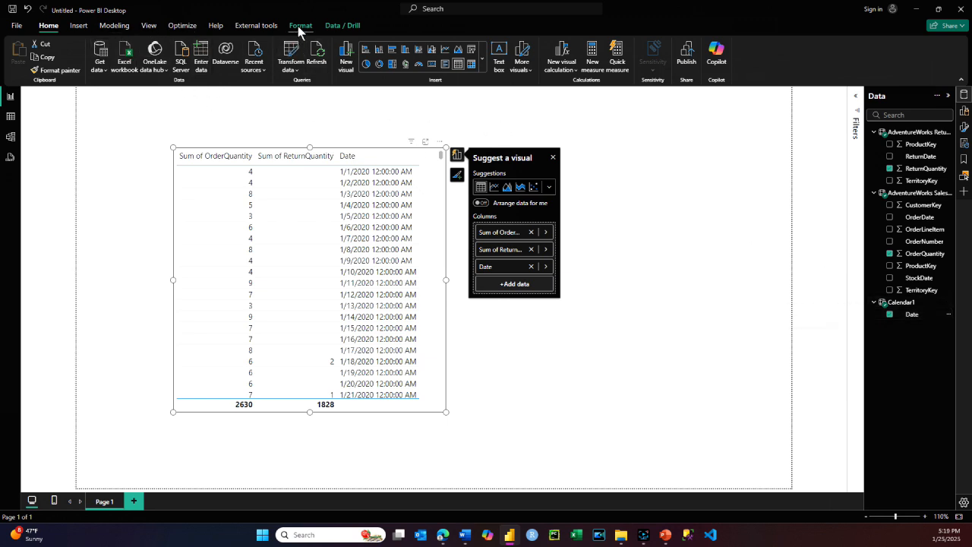
Step: Start a new calculated table named Calendar2 in table view, defined with the CALENDAR function
left_click(11, 117)
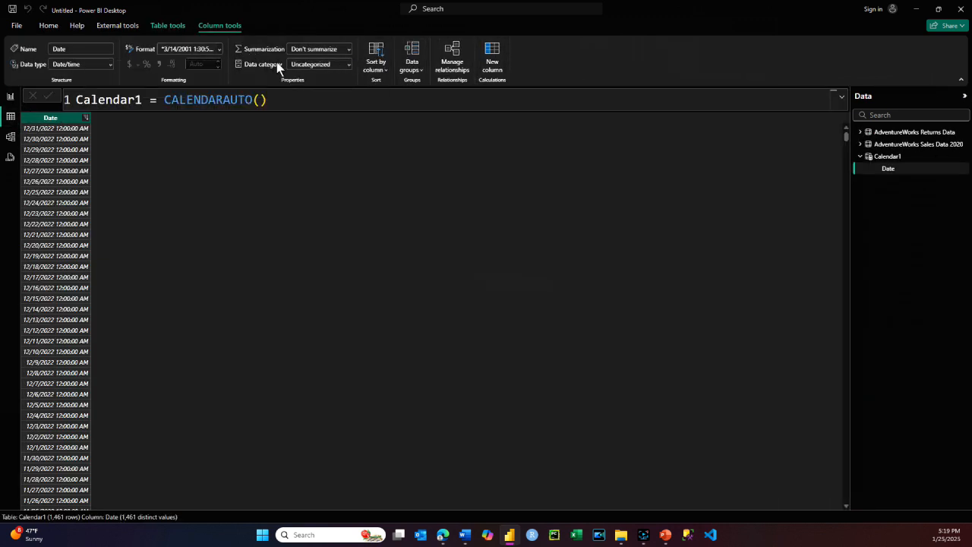
left_click(168, 25)
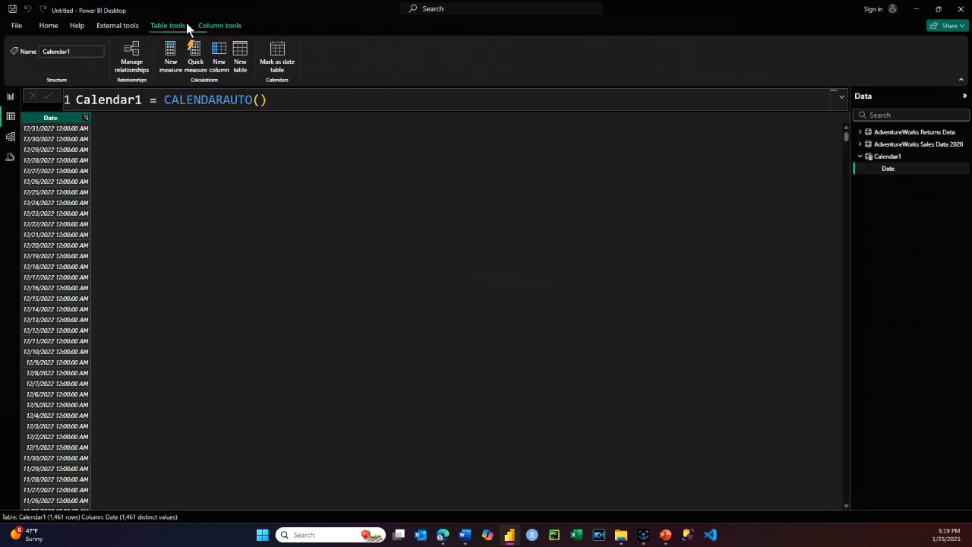
left_click(242, 54)
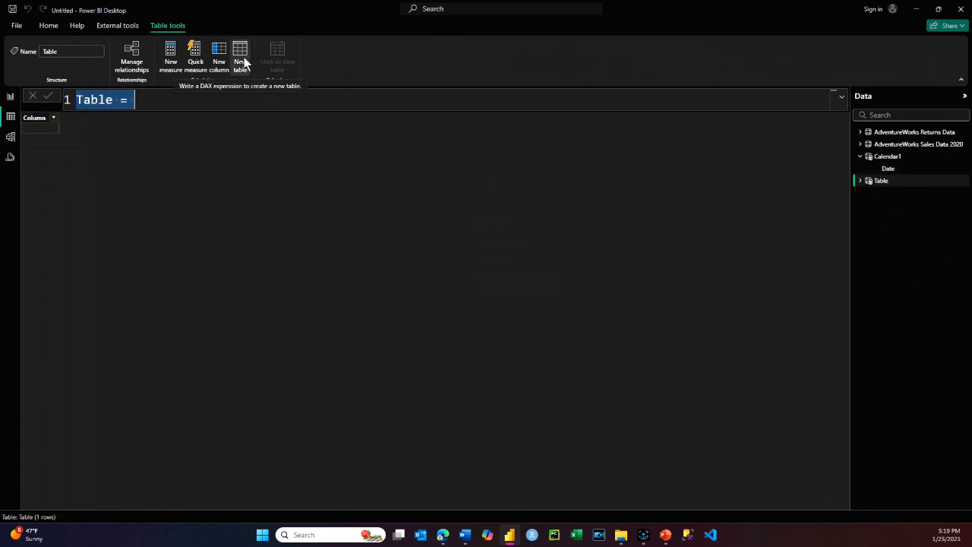
key("BackSpace")
type("Ca")
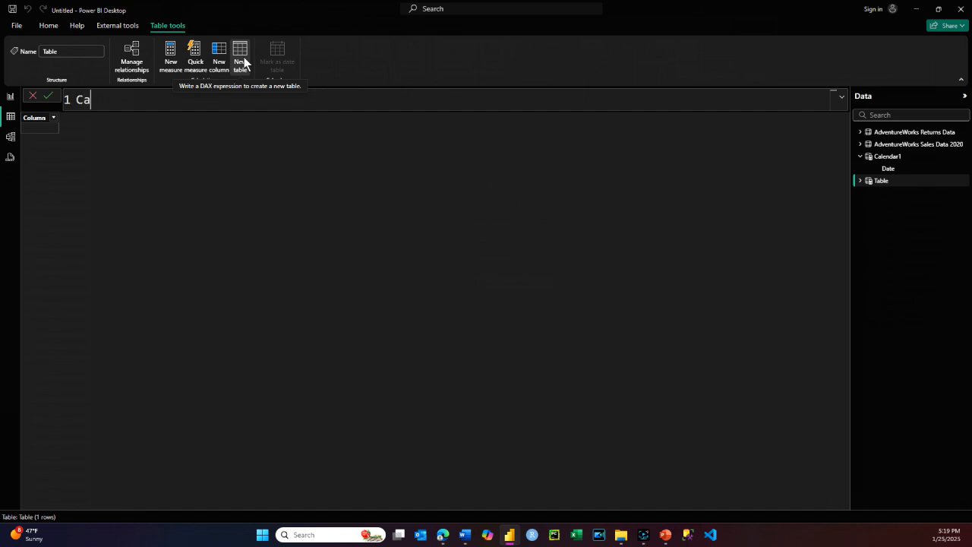
type("lendar2 = CAL")
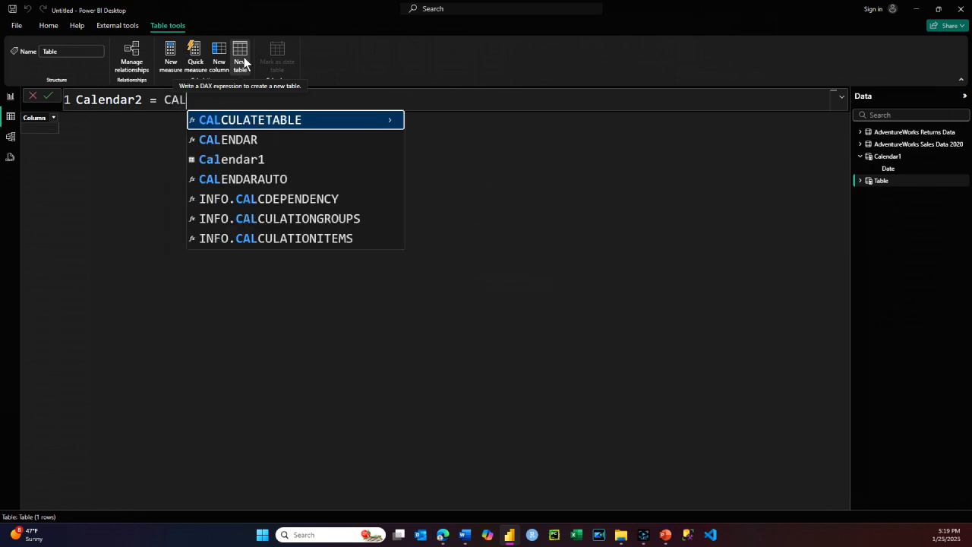
key("Down")
key("Tab")
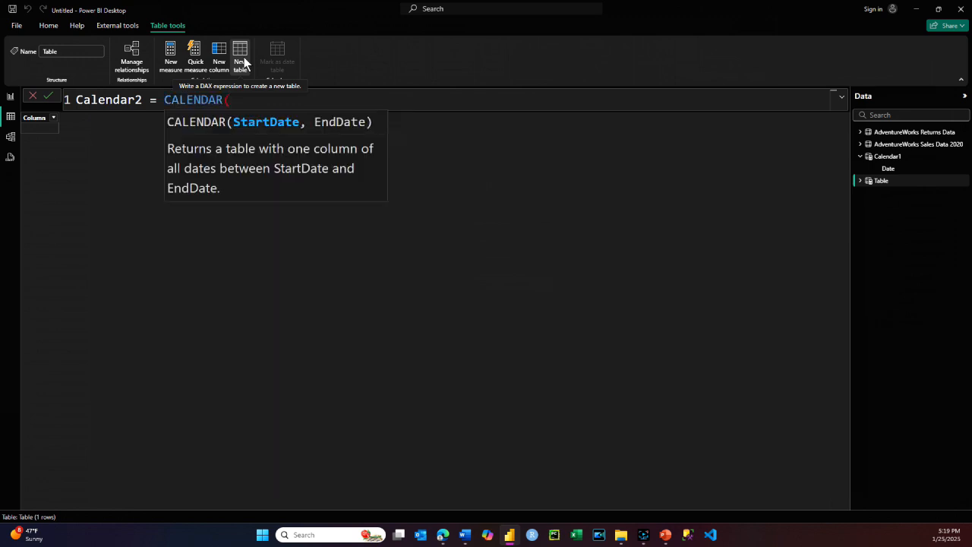
Step: Break the Calendar2 formula after CALENDAR( onto an indented second line, clearing the partial MIN entry
type("MIN")
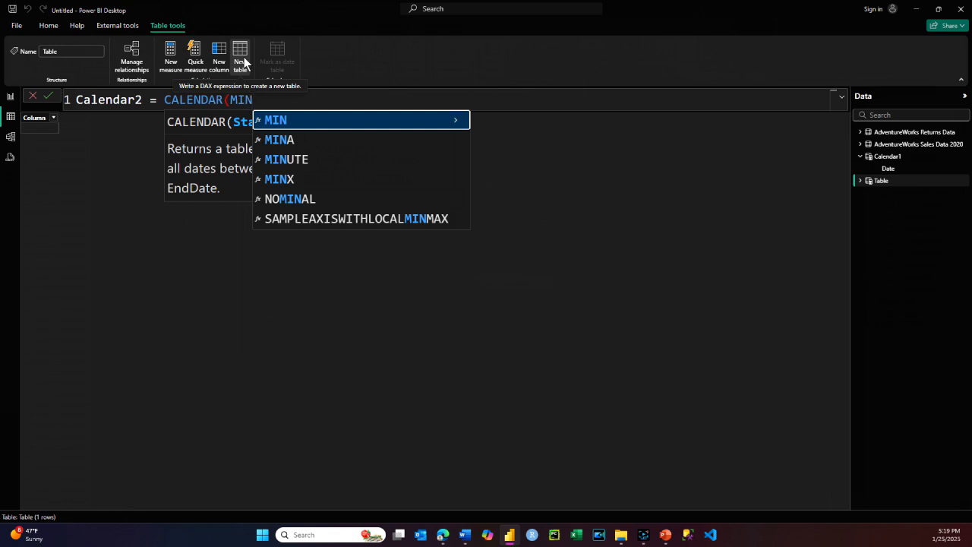
key("Up")
key("Left")
key("Left")
key("Left")
key("shift+End")
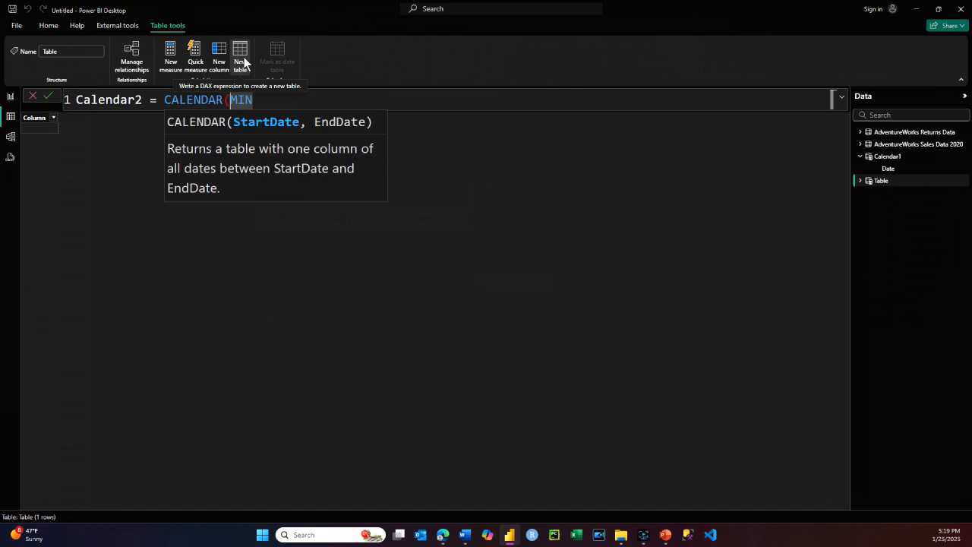
key("shift+Return")
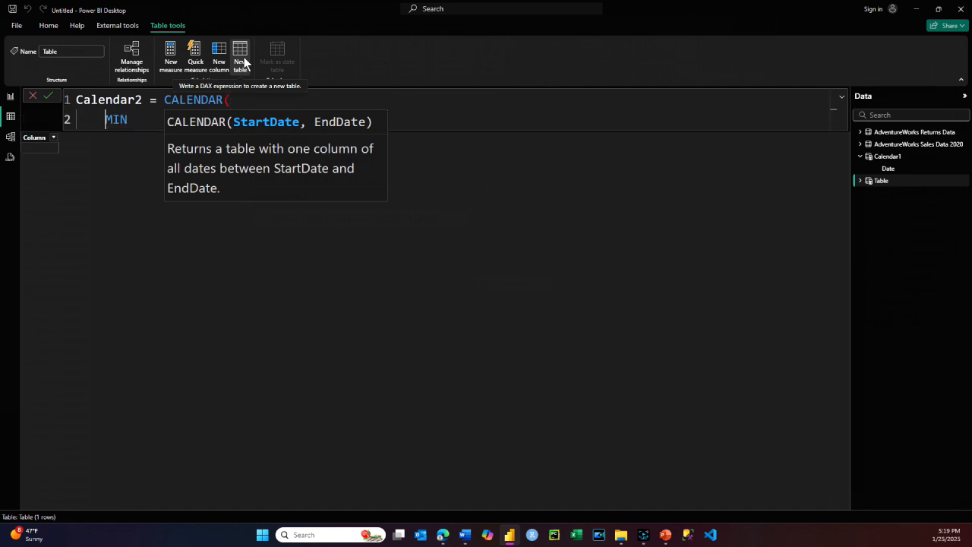
key("shift+End")
key("Delete")
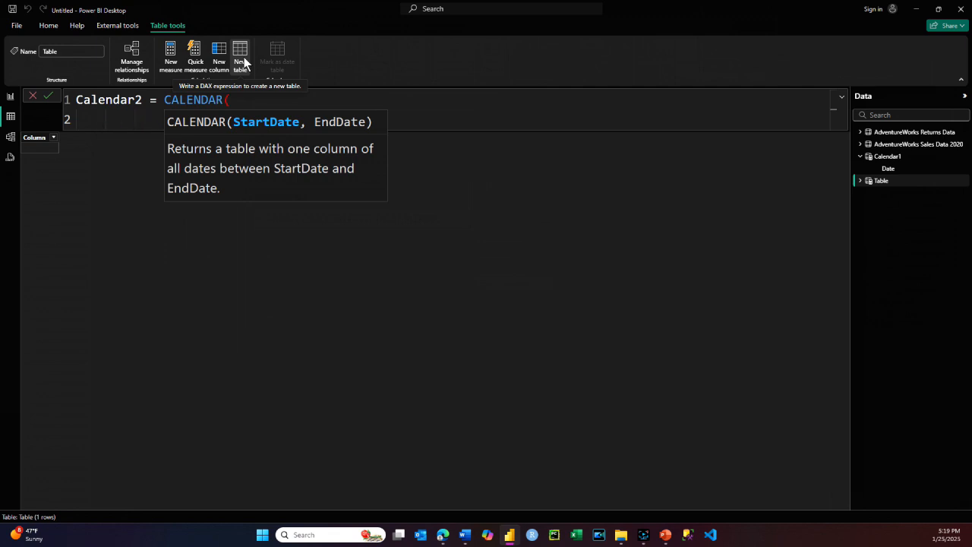
left_click(392, 331)
left_click(193, 118)
key("shift+End")
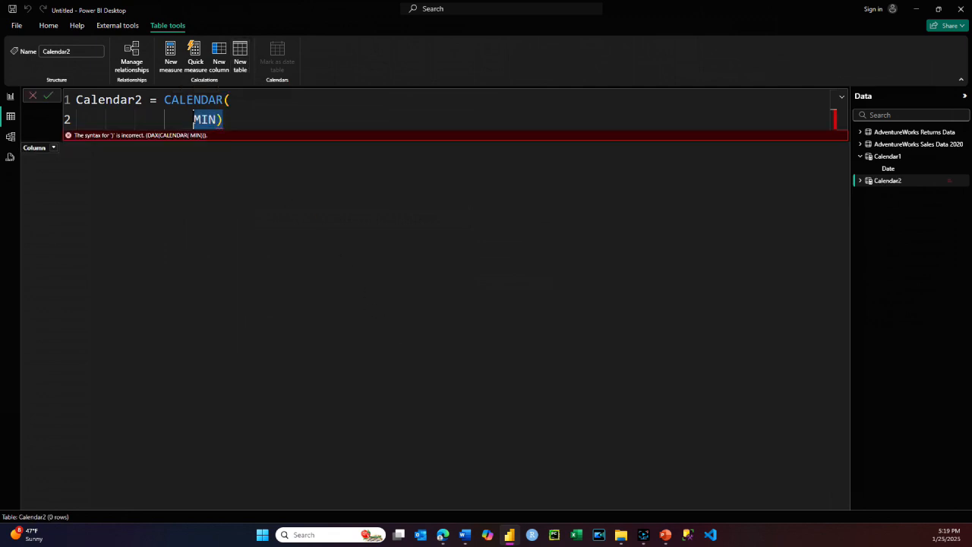
key("Delete")
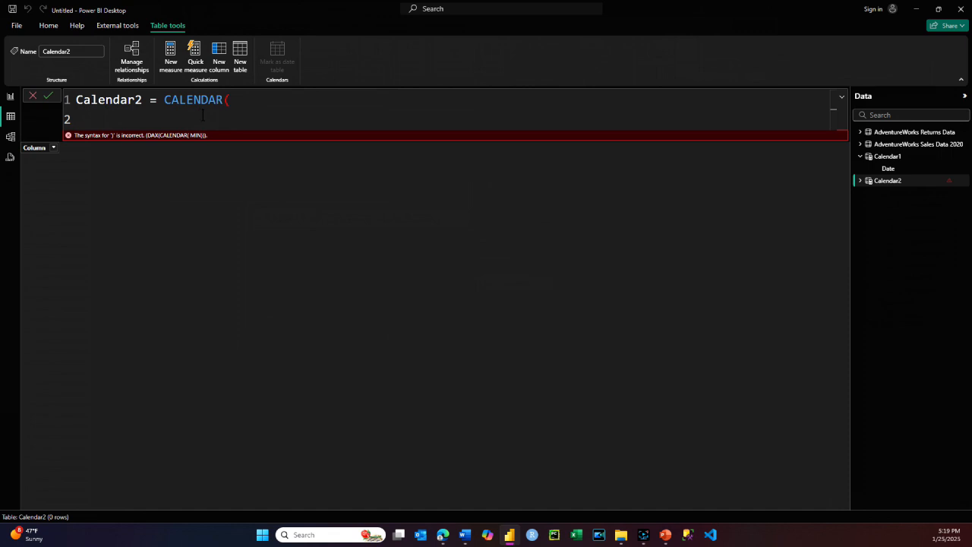
Step: Enter MIN('AdventureWorks Sales Data 2020'[OrderDate]) as the start date argument of CALENDAR, followed by a comma
type("MIN")
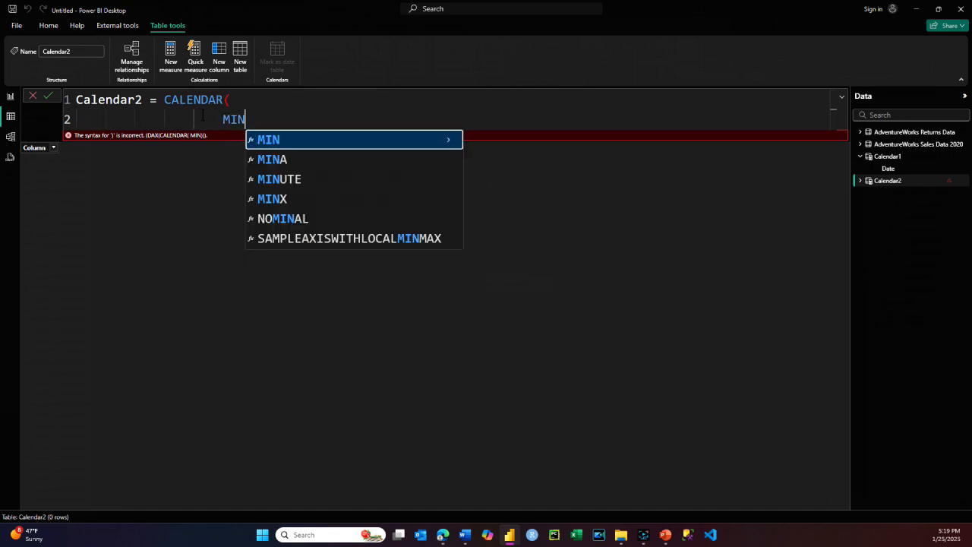
type("(")
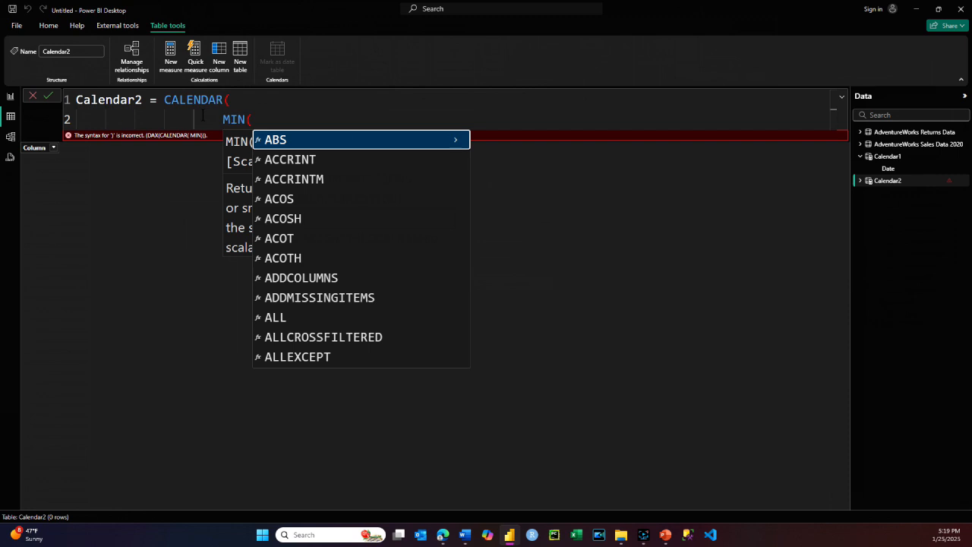
type("ord")
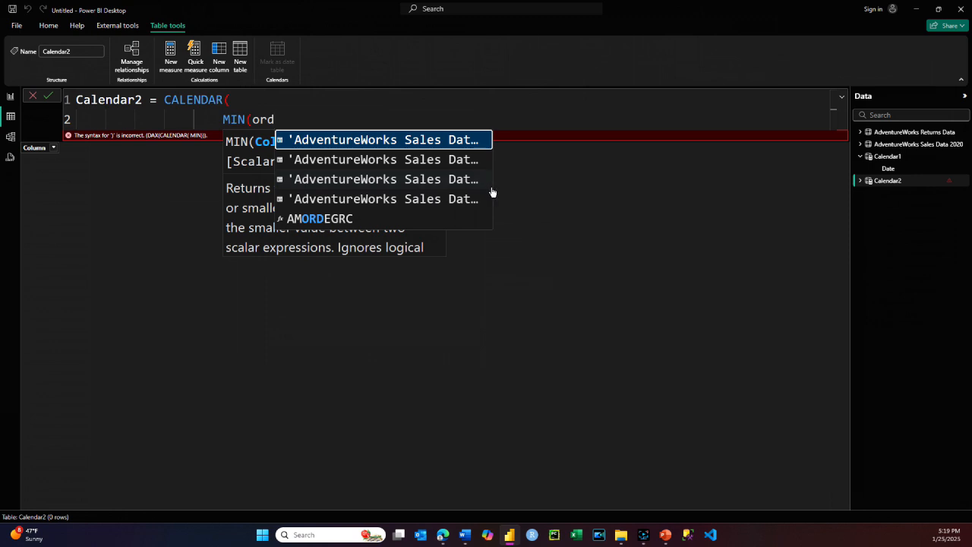
left_click_drag(492, 192, 642, 197)
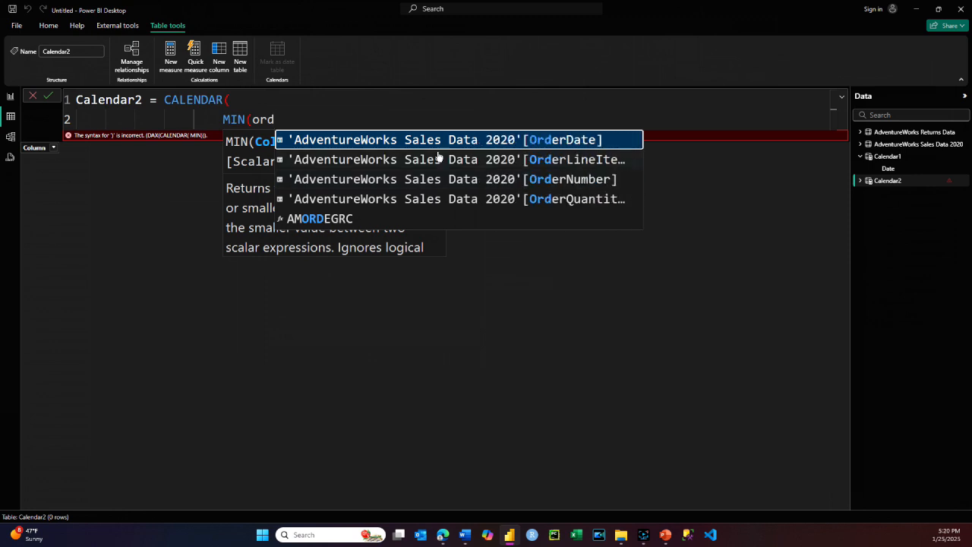
left_click(413, 138)
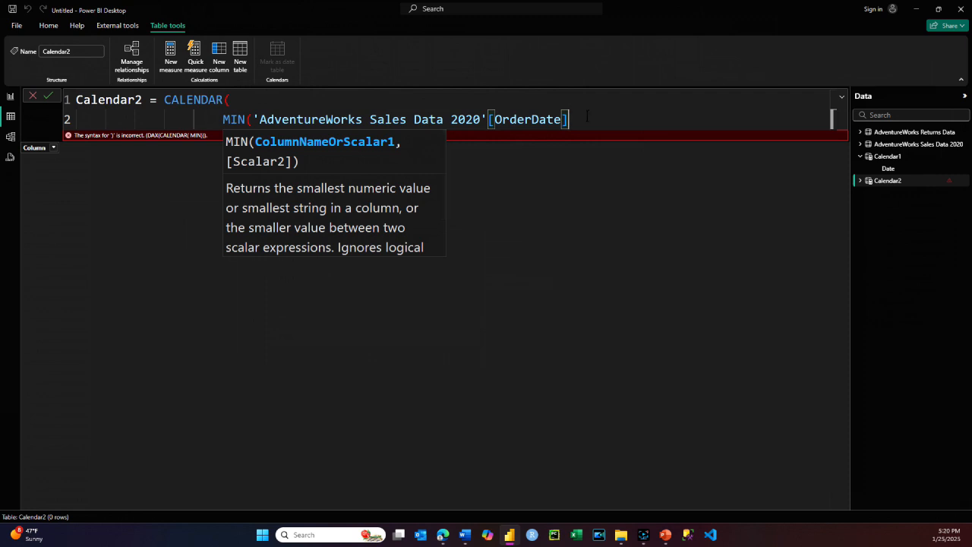
type(")")
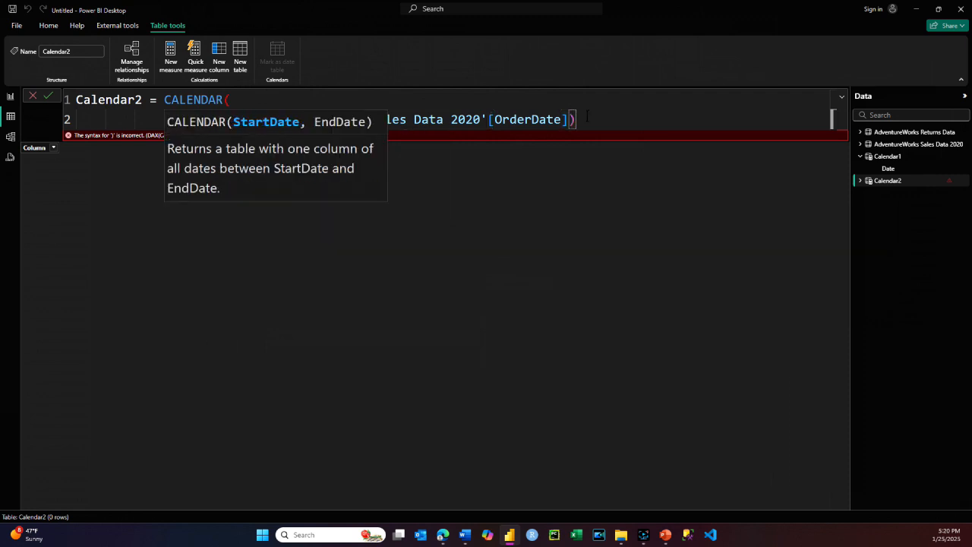
type(",")
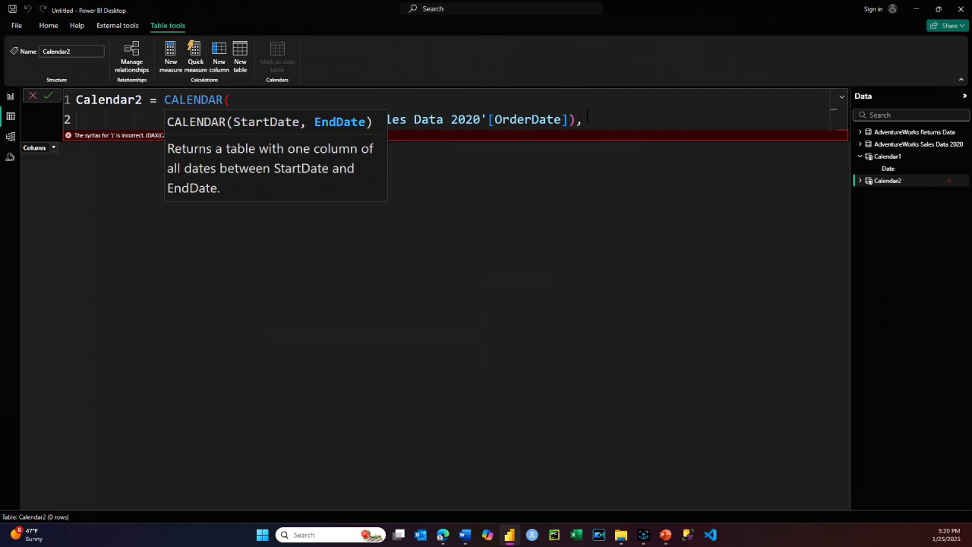
Step: Add MAX('AdventureWorks Sales Data 2020'[OrderDate]) on a new line as the end date argument
key("shift+Return")
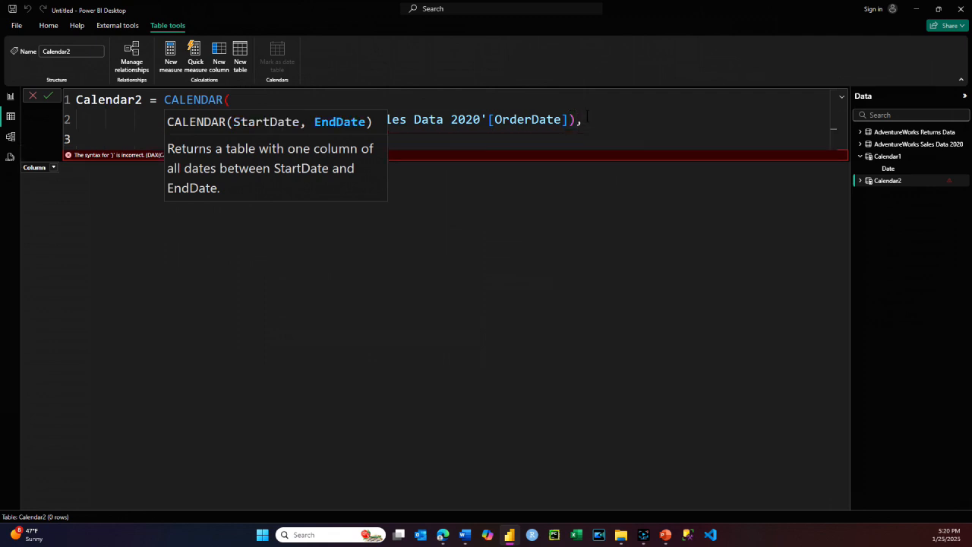
type(")")
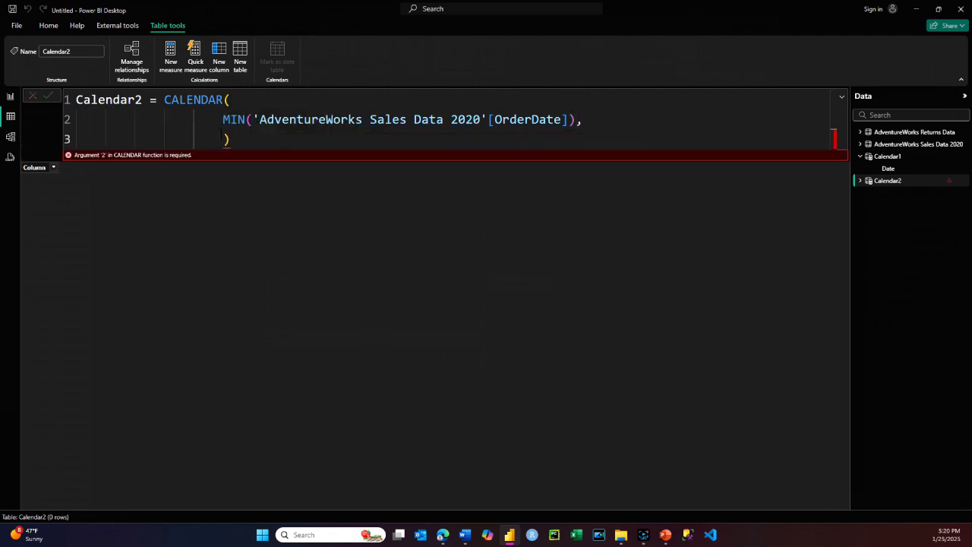
type("MAX")
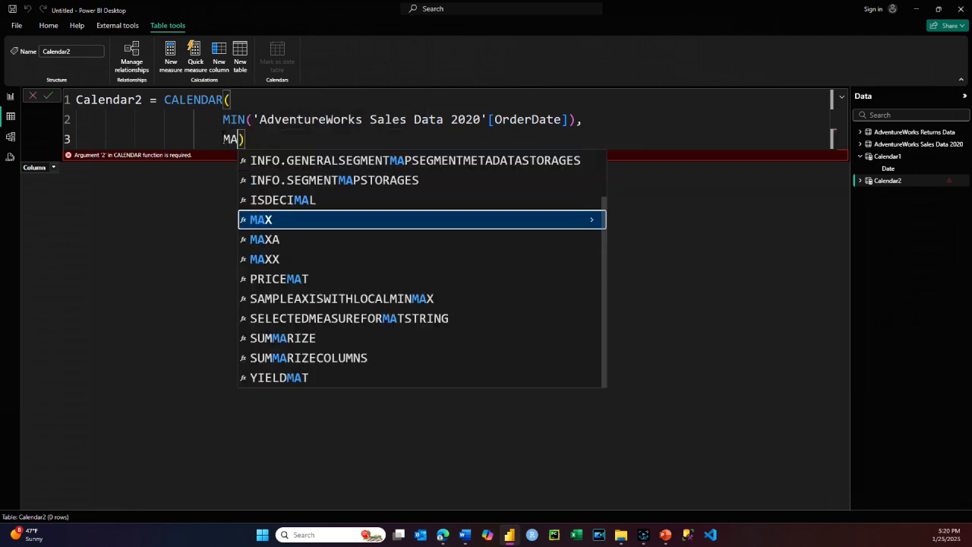
type("(or")
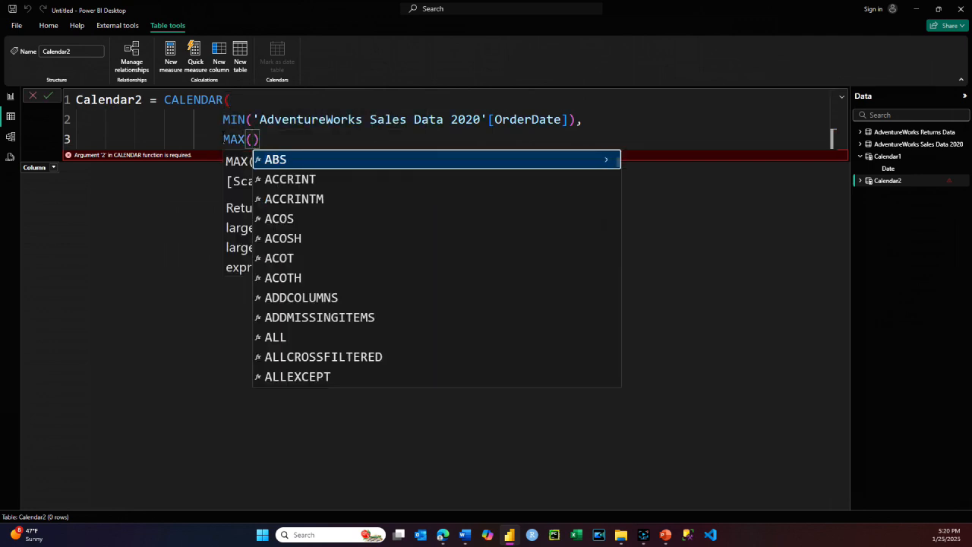
type("derDate]")
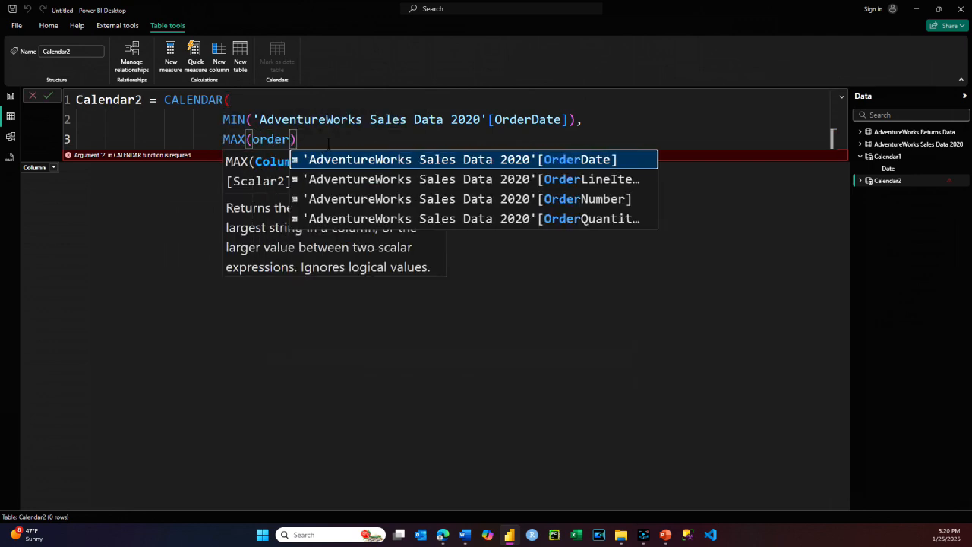
left_click(334, 157)
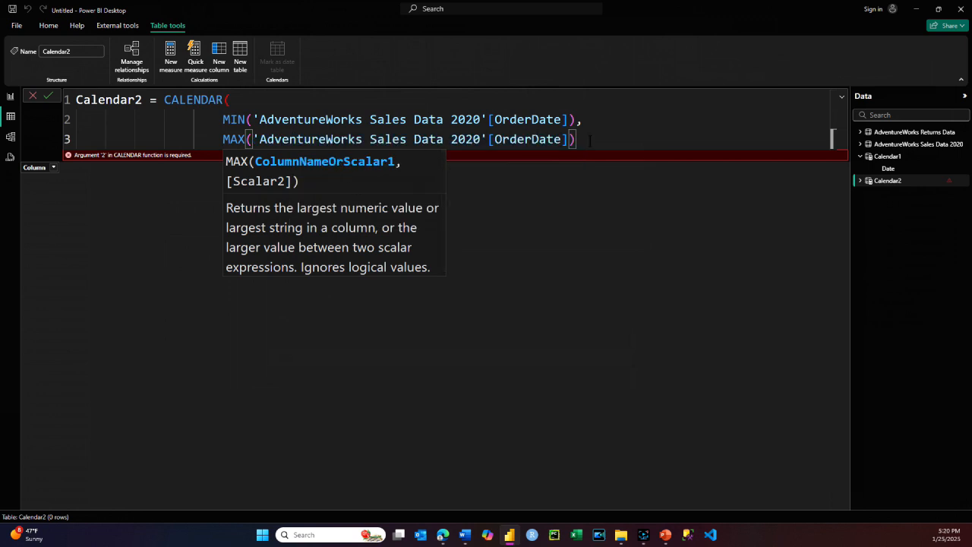
left_click(590, 140)
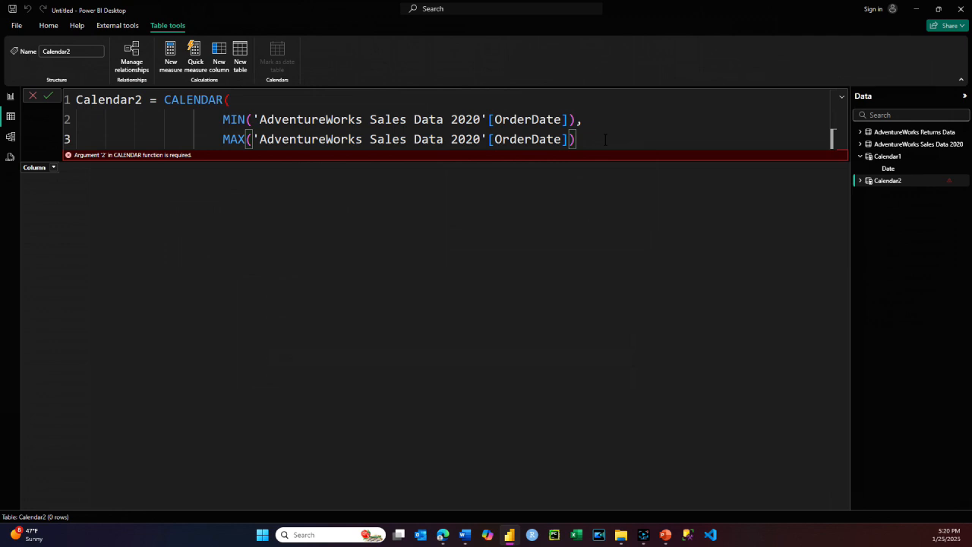
Step: Close the CALENDAR function with a parenthesis on its own line and commit the Calendar2 formula
key("shift+Return")
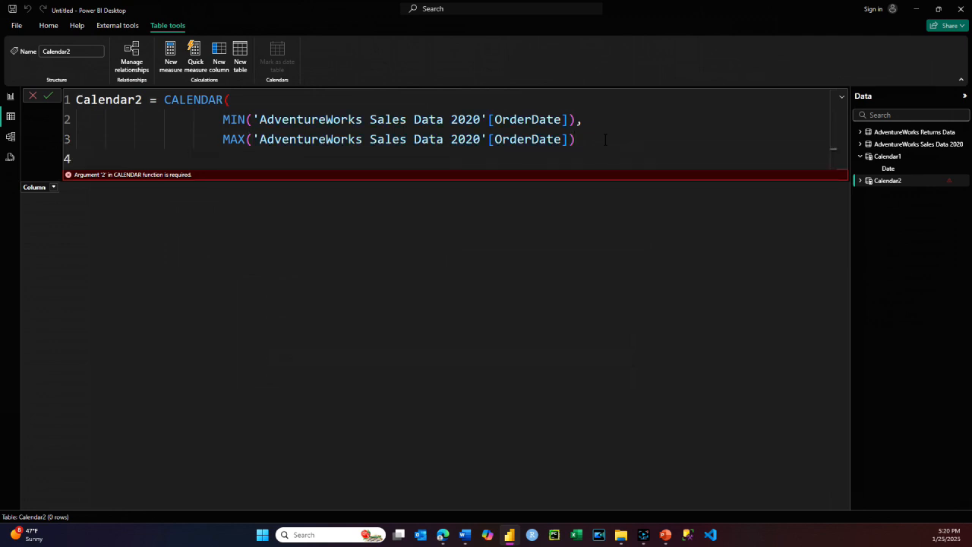
type(")")
left_click(49, 94)
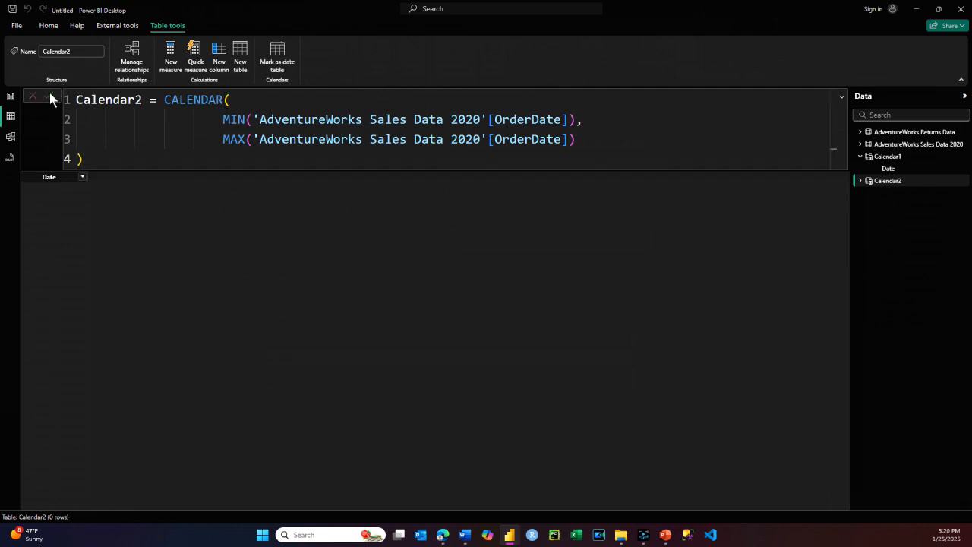
Step: Examine the range of dates generated in Calendar2 through the Date column's filter values
left_click(83, 178)
scroll(182, 380, "down", 3)
scroll(183, 384, "down", 15)
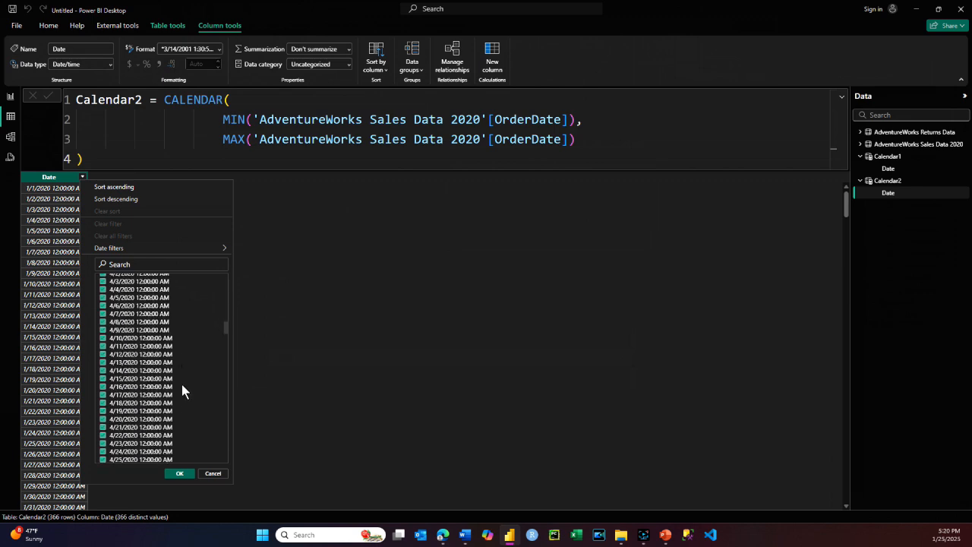
scroll(182, 384, "down", 5)
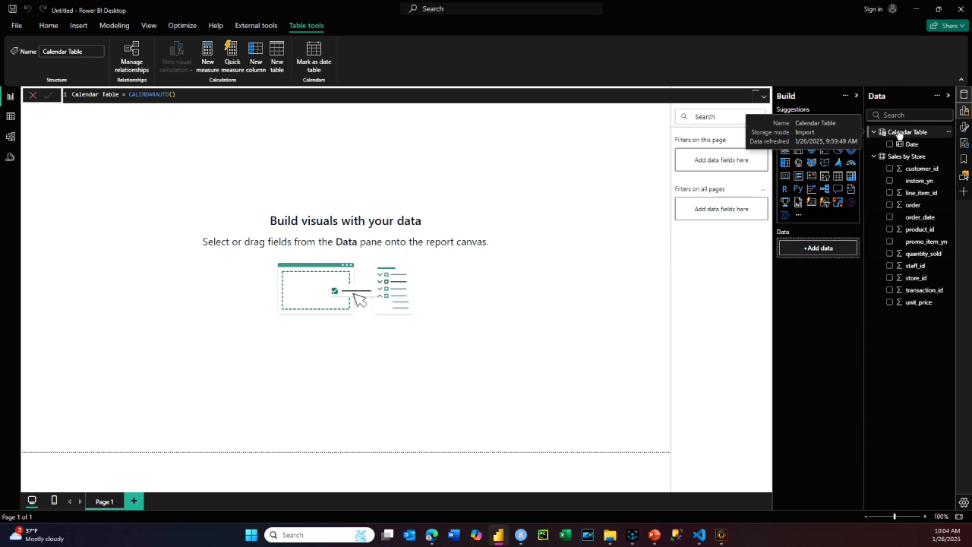
Step: Open the Mark as a date table settings for Calendar Table and inspect the available date columns
left_click(311, 65)
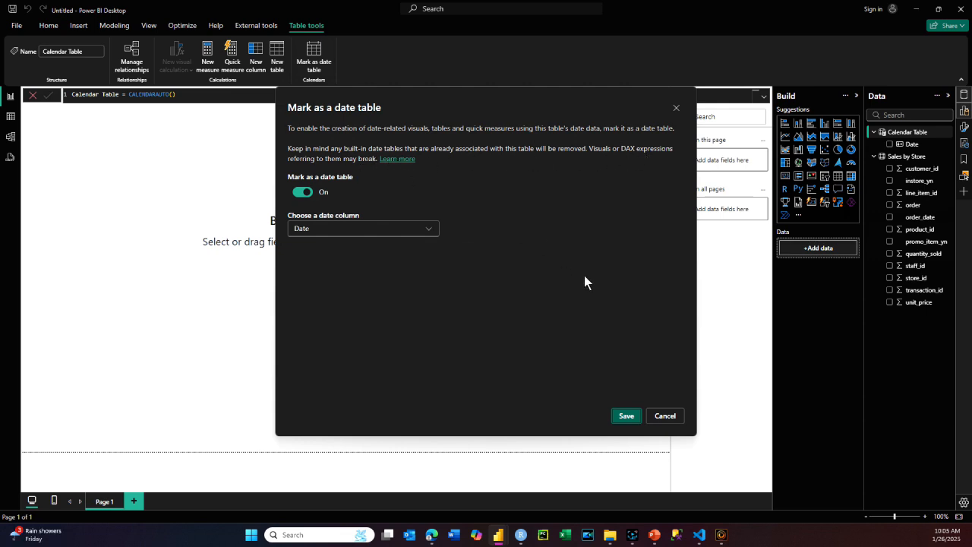
left_click(430, 231)
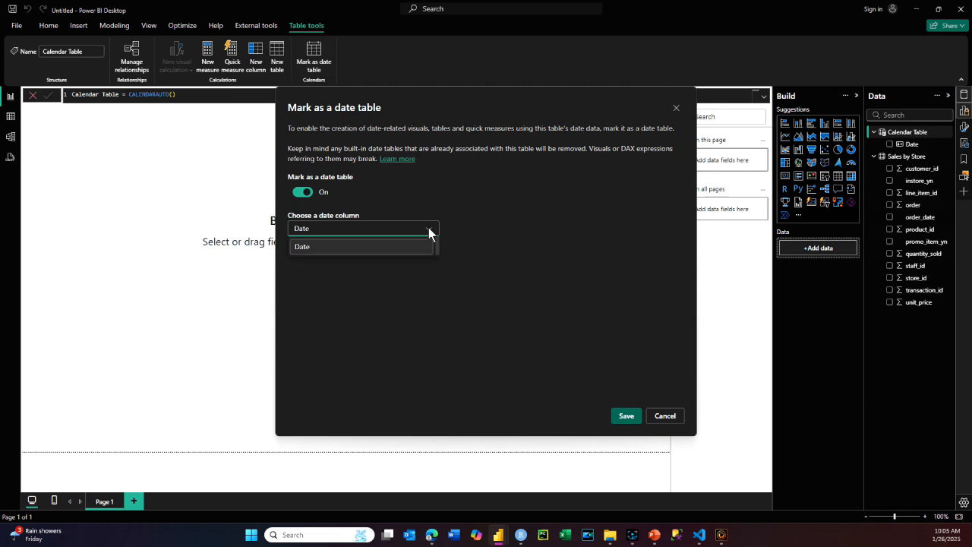
left_click(429, 231)
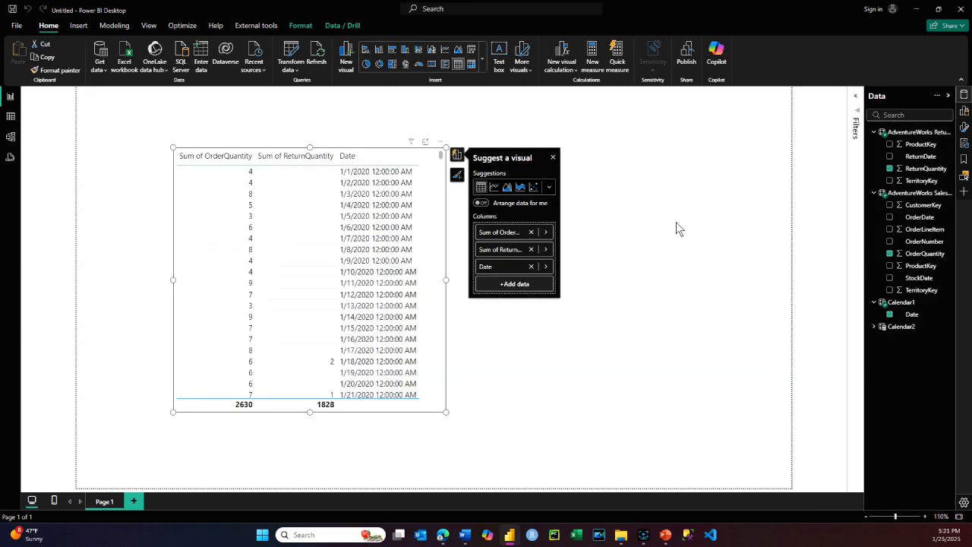
left_click(874, 302)
left_click(873, 302)
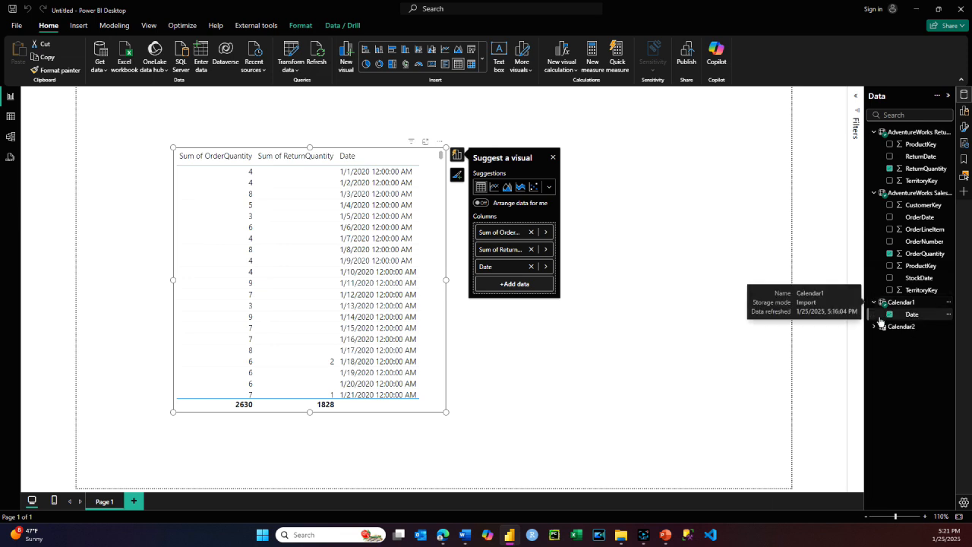
Step: Switch to ChatGPT in the browser and submit "create a dax calendar table for 2019 through 2022 using addcolumns" in a new chat
left_click(874, 327)
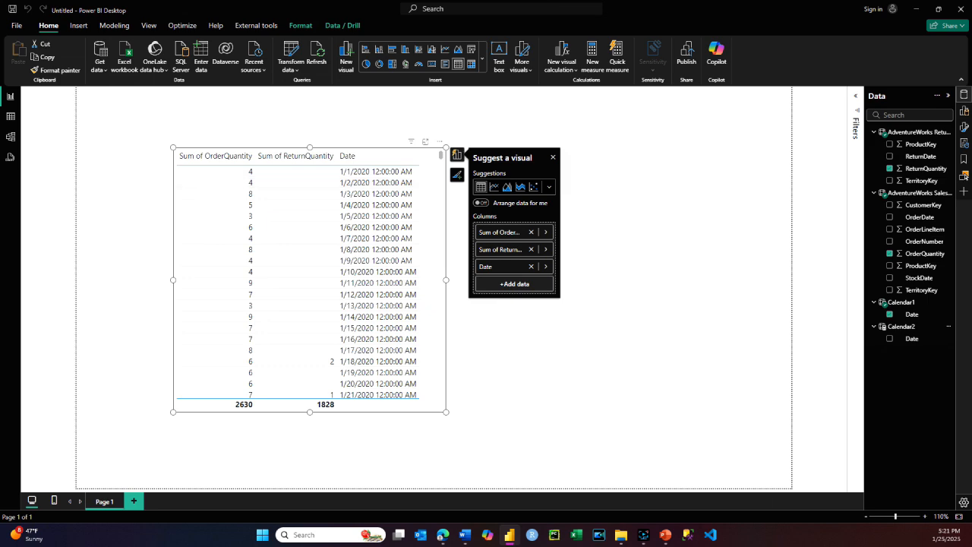
left_click(723, 53)
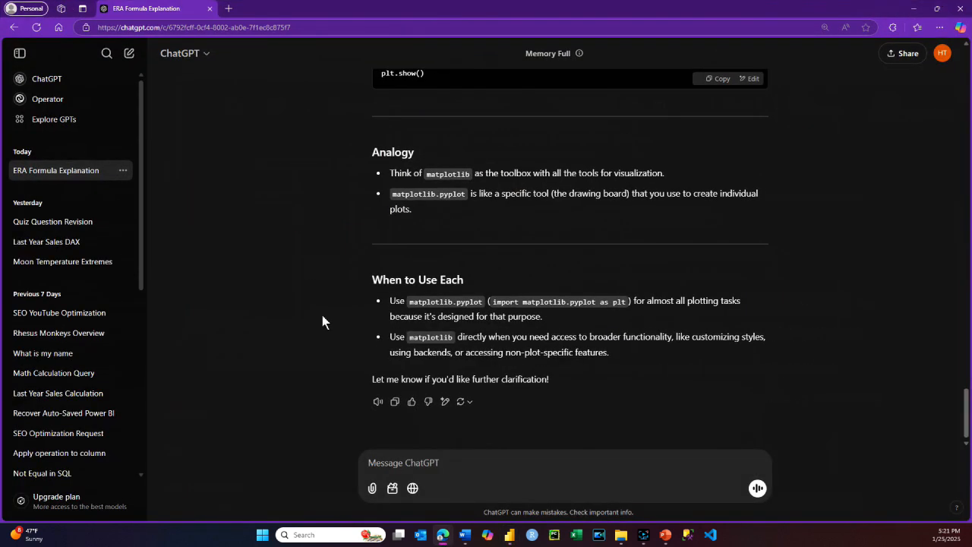
left_click(129, 55)
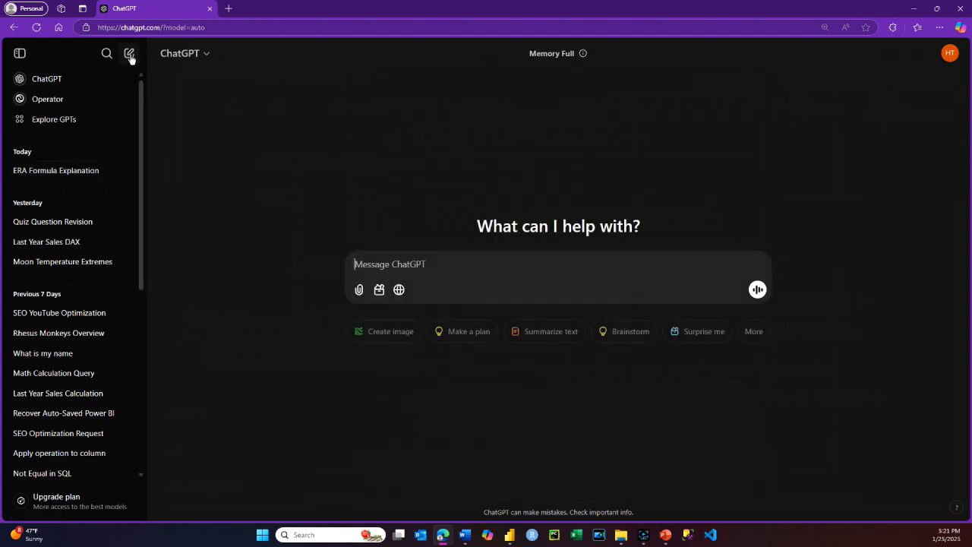
type("creat")
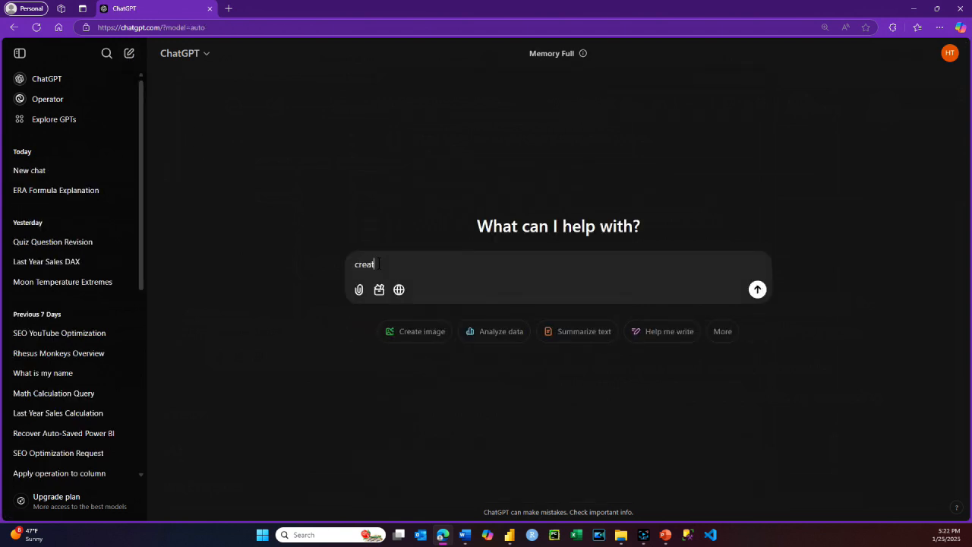
type("e a dax calenmda")
key("BackSpace")
key("BackSpace")
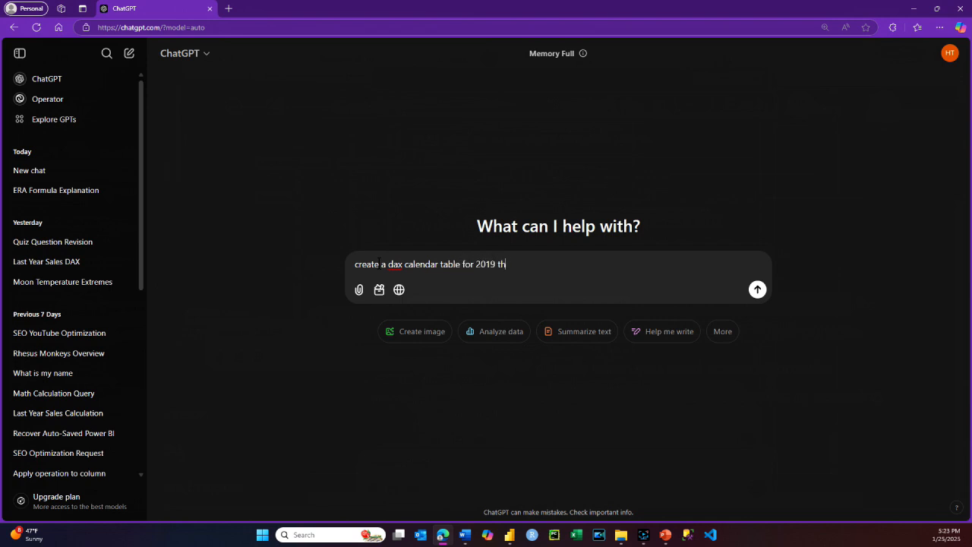
type("gh 2022 usinb")
type("addcolumns")
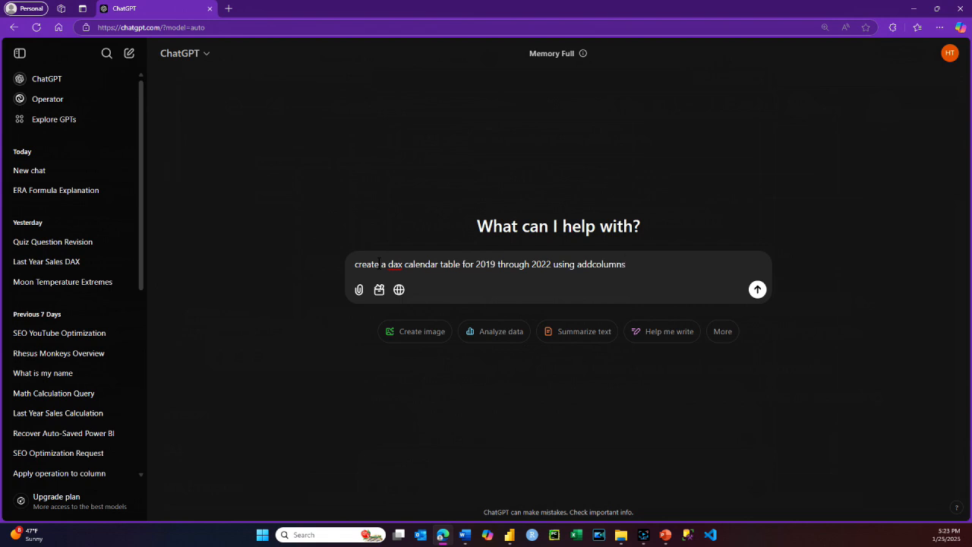
key("Return")
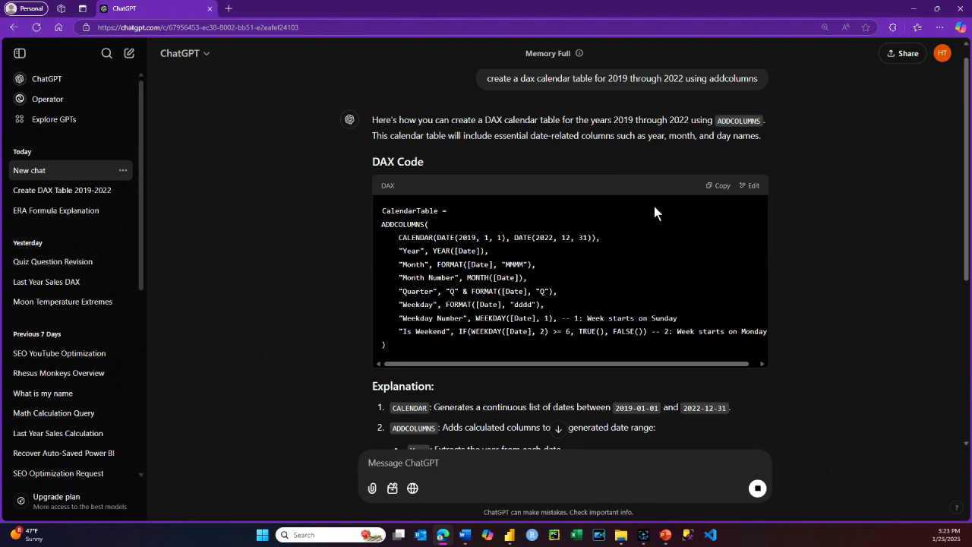
Step: Copy the generated DAX code and paste it as the formula of a new calculated table in Power BI Desktop
left_click(717, 186)
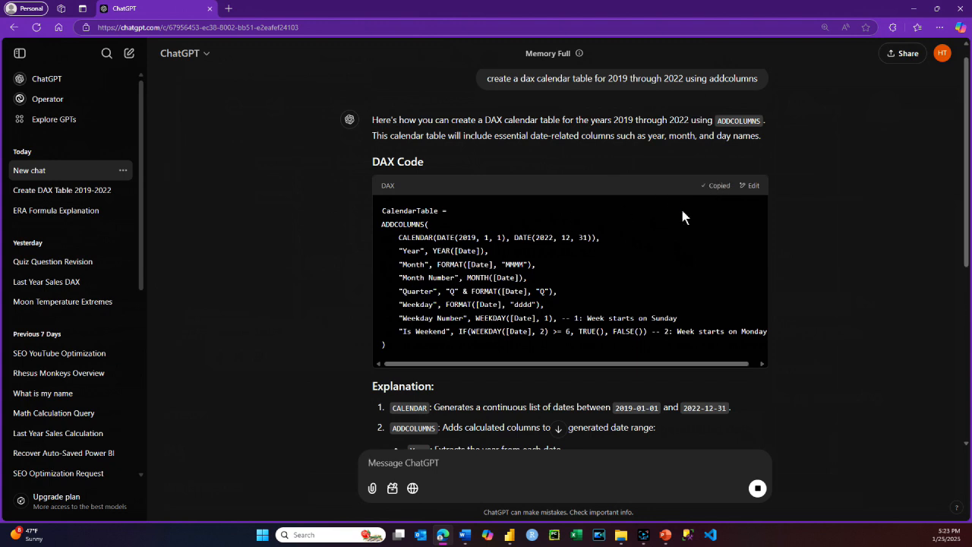
left_click(509, 535)
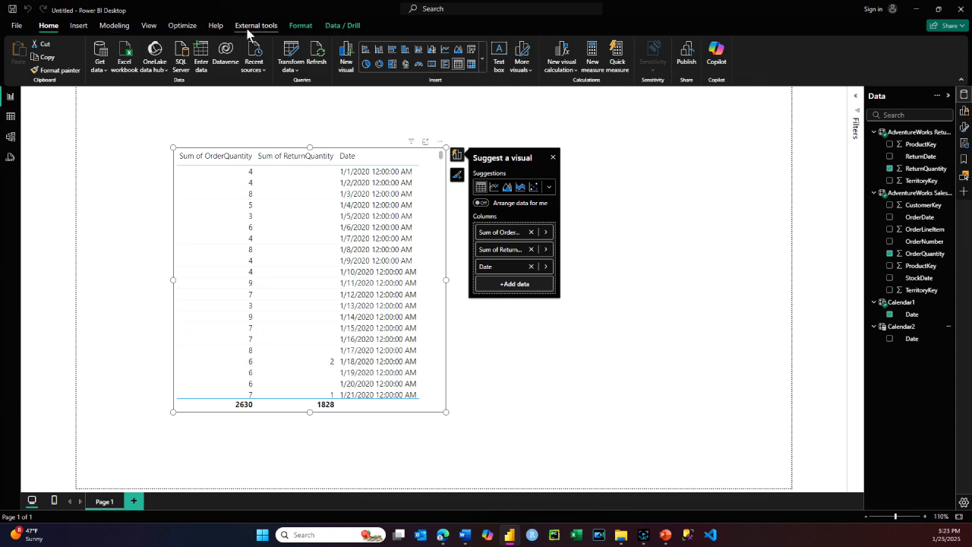
left_click(13, 116)
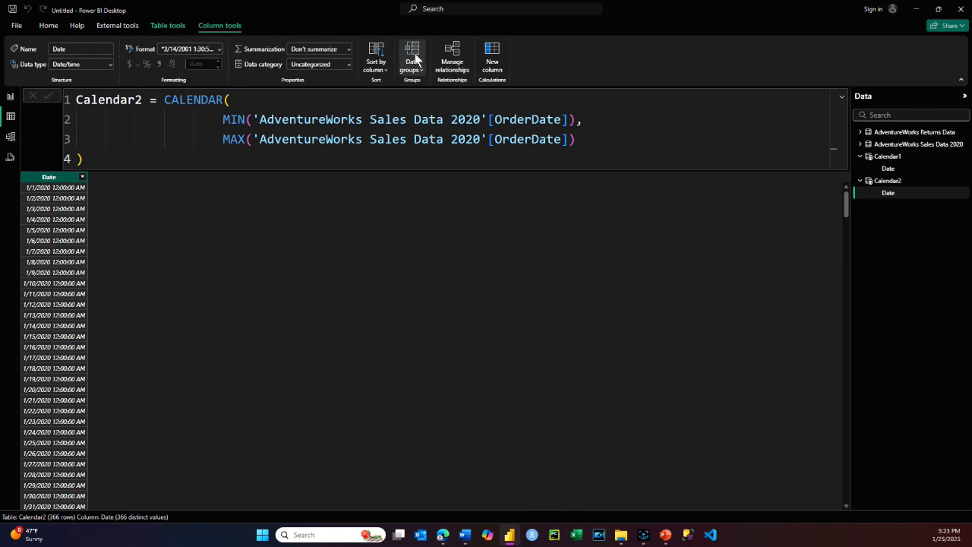
left_click(161, 27)
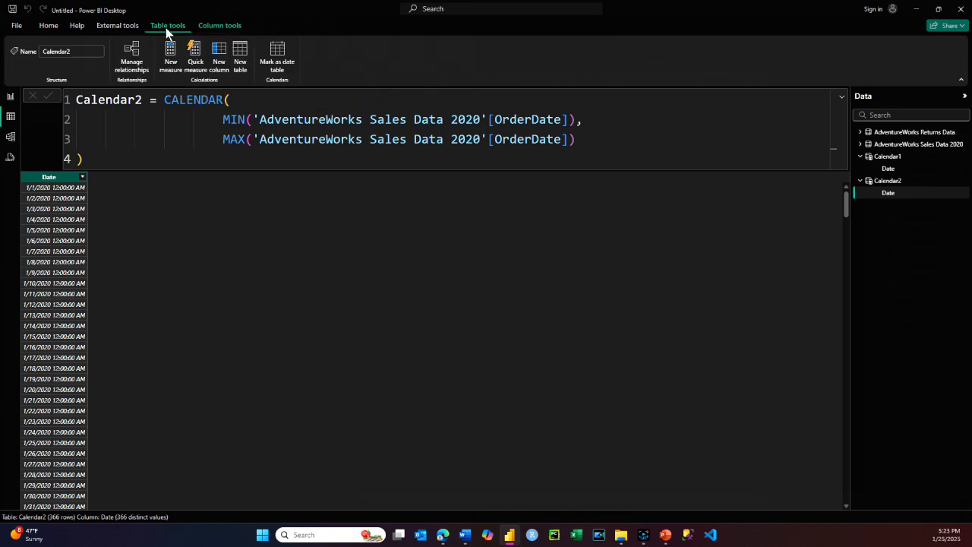
left_click(244, 53)
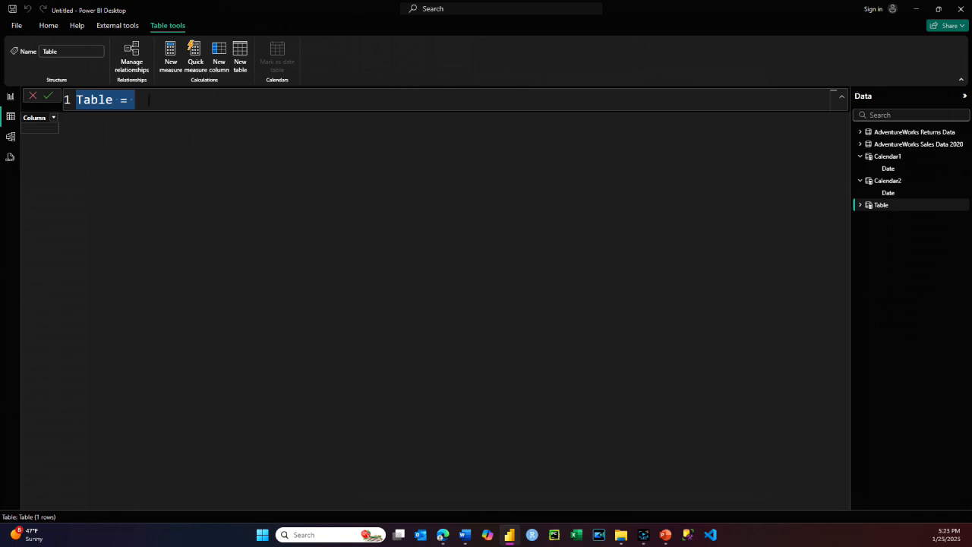
key("ctrl+v")
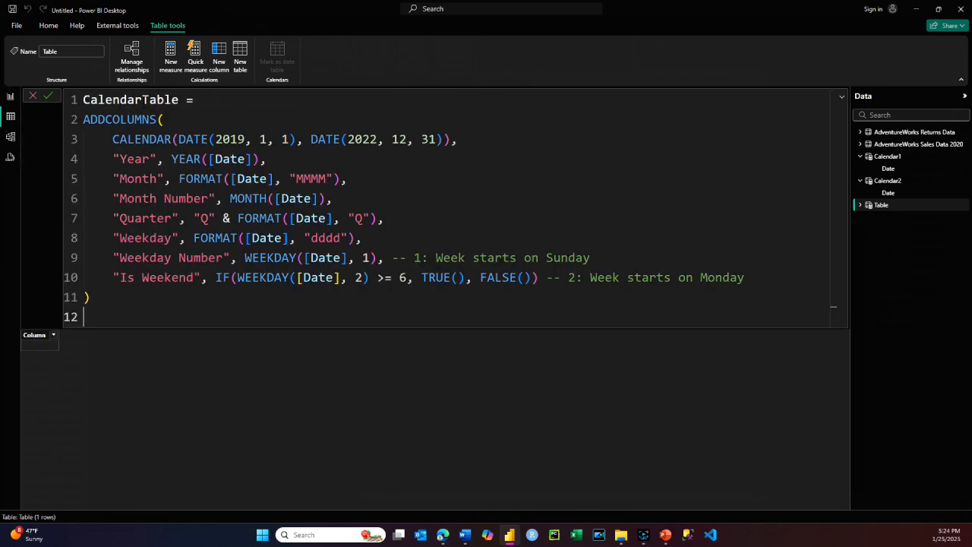
Step: Change the table name in the pasted formula to Calendar3ChatGPT and commit the formula
left_click_drag(142, 99, 179, 100)
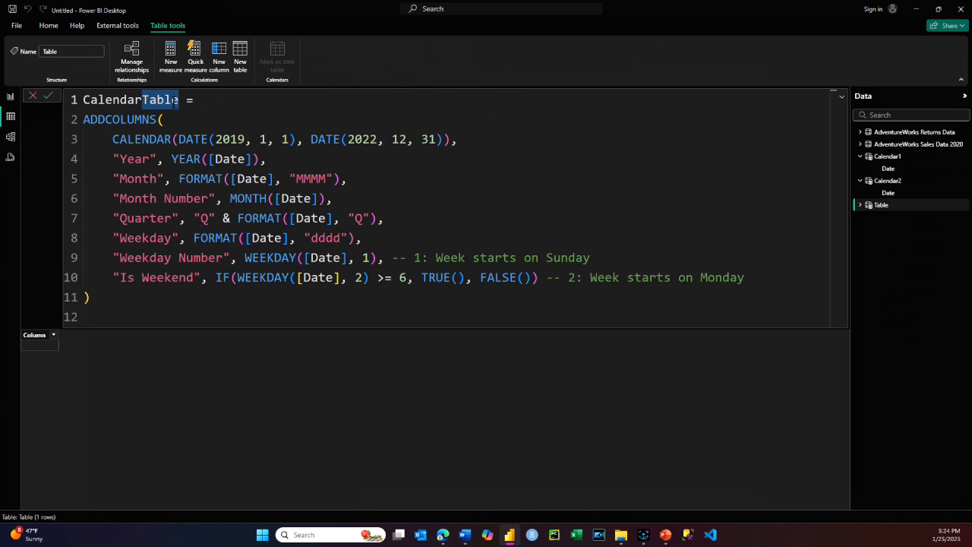
type("3C")
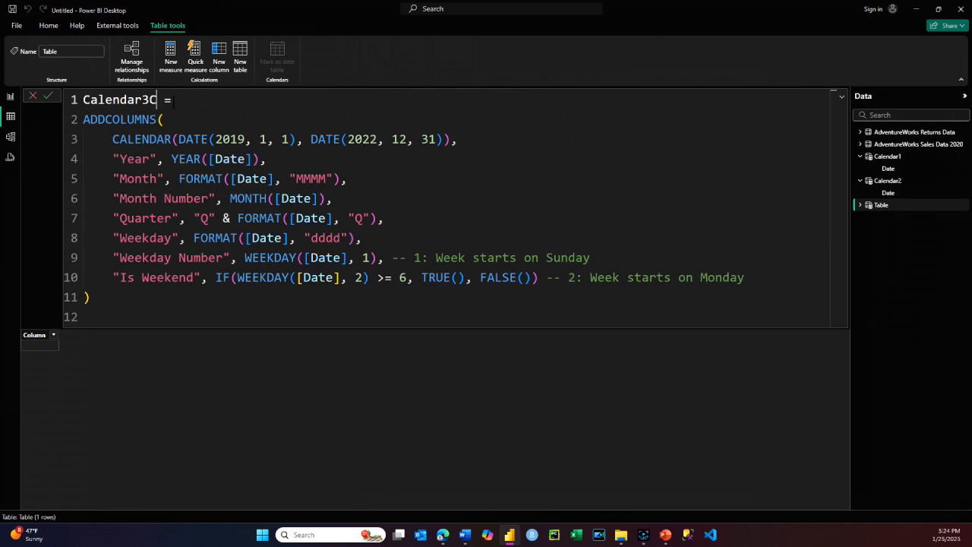
type("hatGPT")
left_click(48, 96)
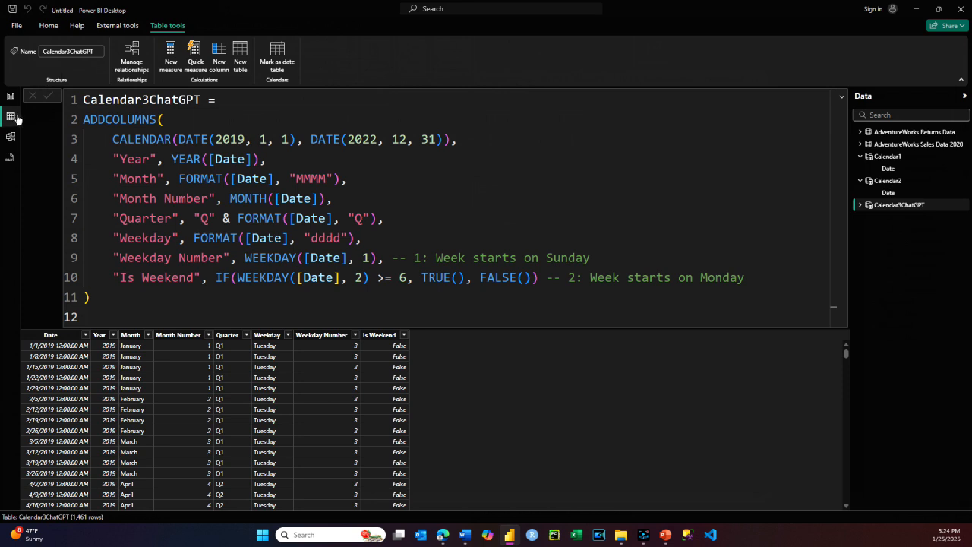
Step: Delete all relationships between Calendar1 and the AdventureWorks sales and returns tables in the model
left_click(10, 137)
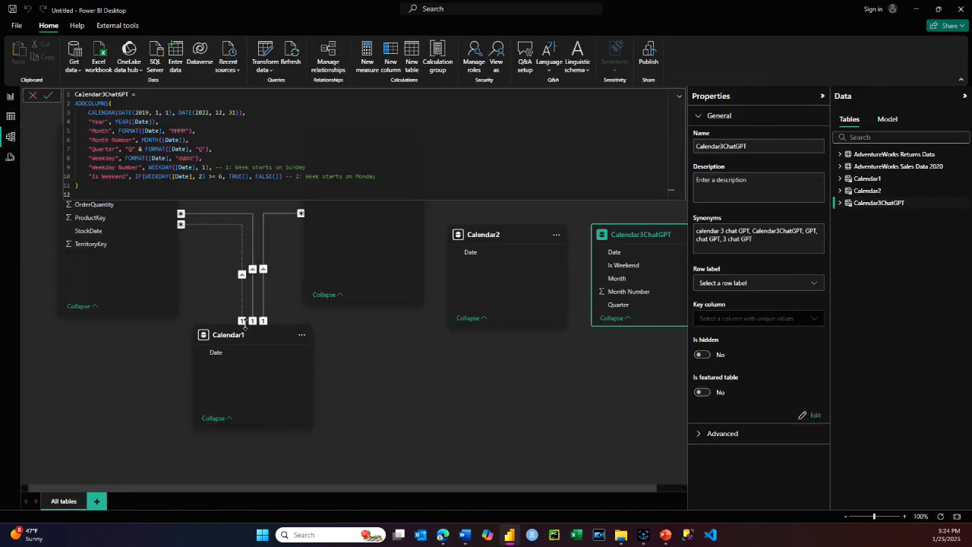
right_click(253, 275)
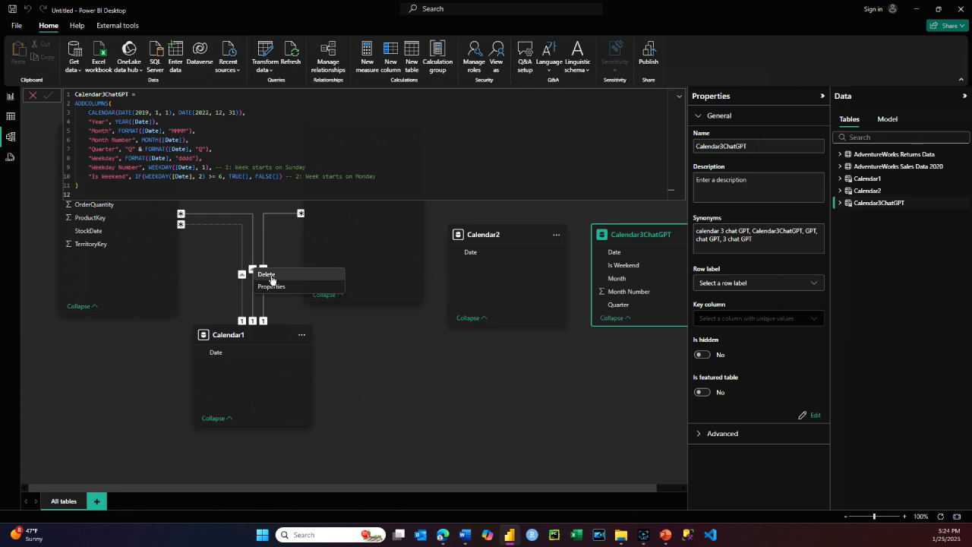
left_click(283, 275)
left_click(544, 303)
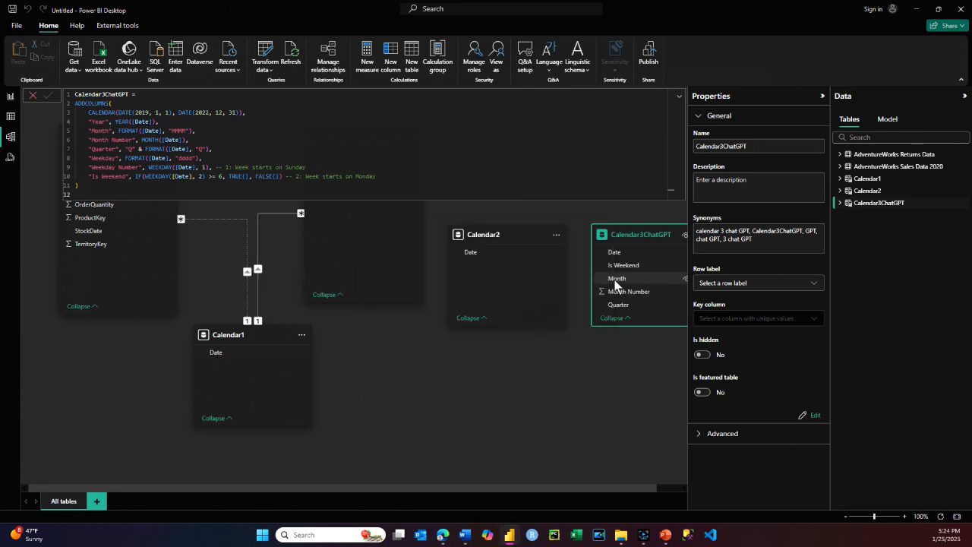
left_click_drag(612, 252, 588, 360)
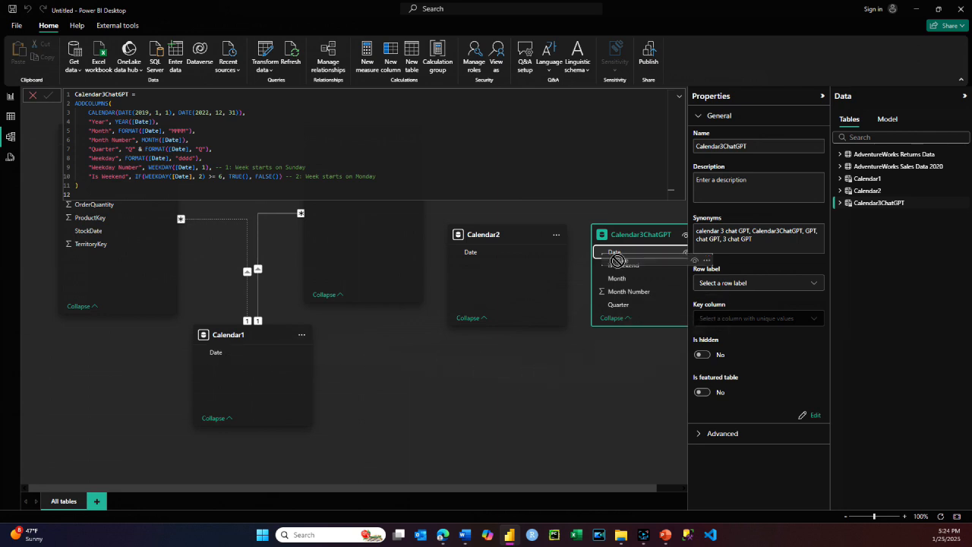
right_click(258, 320)
left_click(273, 328)
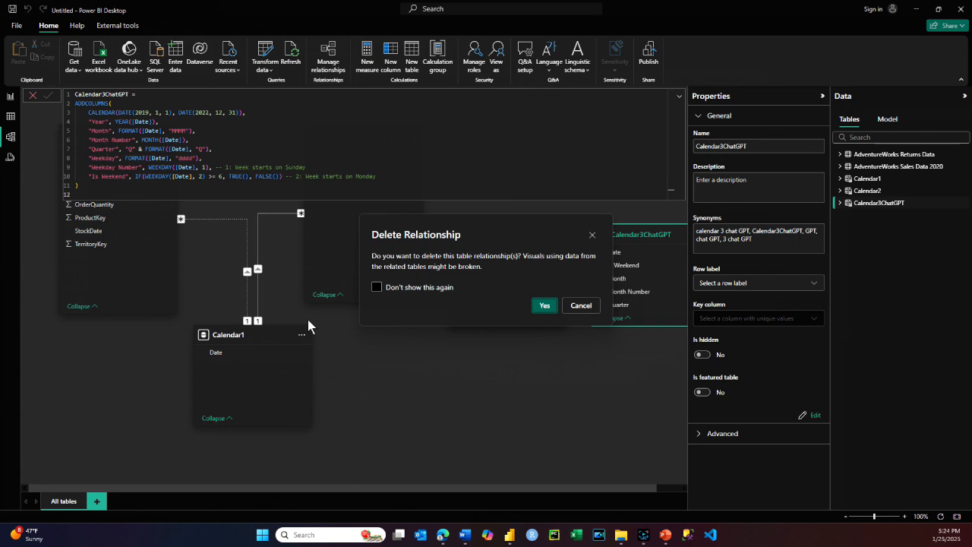
left_click(543, 305)
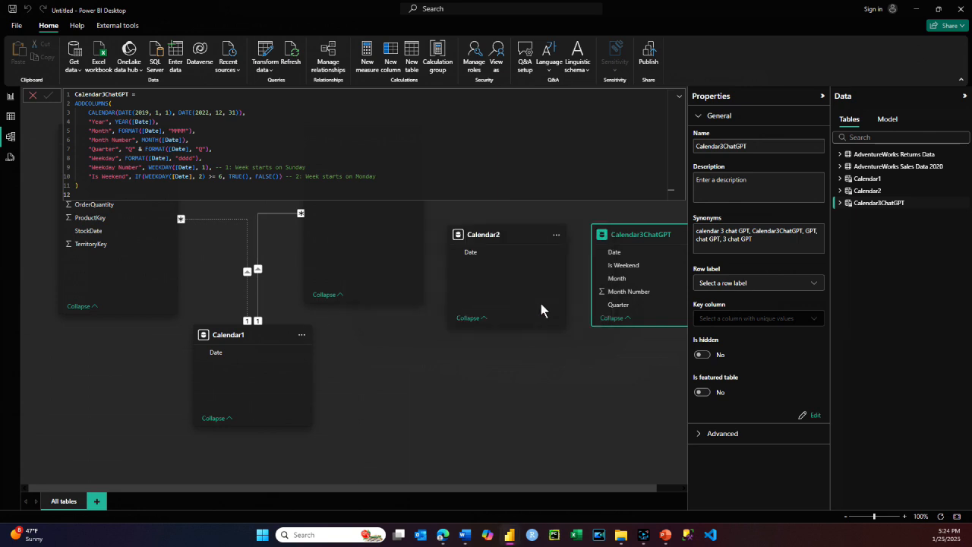
right_click(254, 319)
left_click(266, 325)
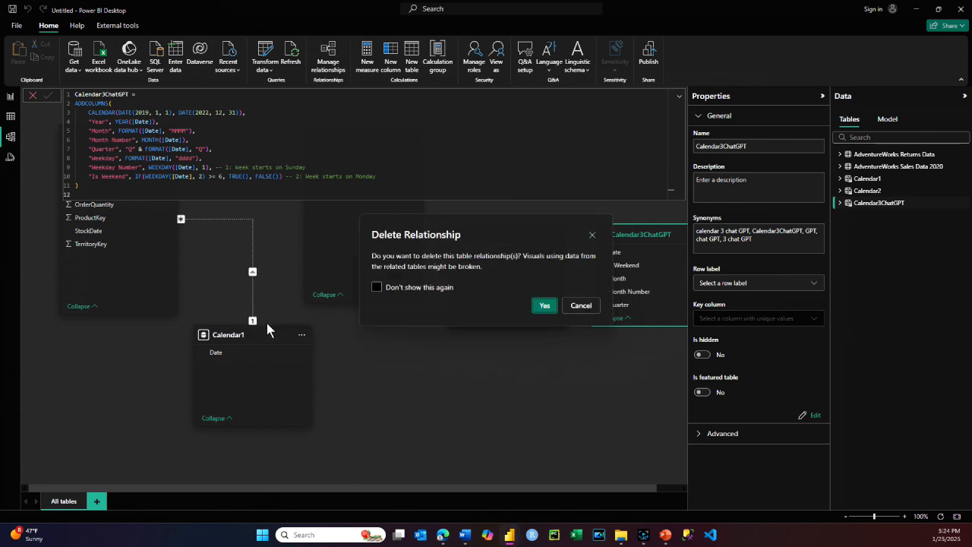
left_click(542, 305)
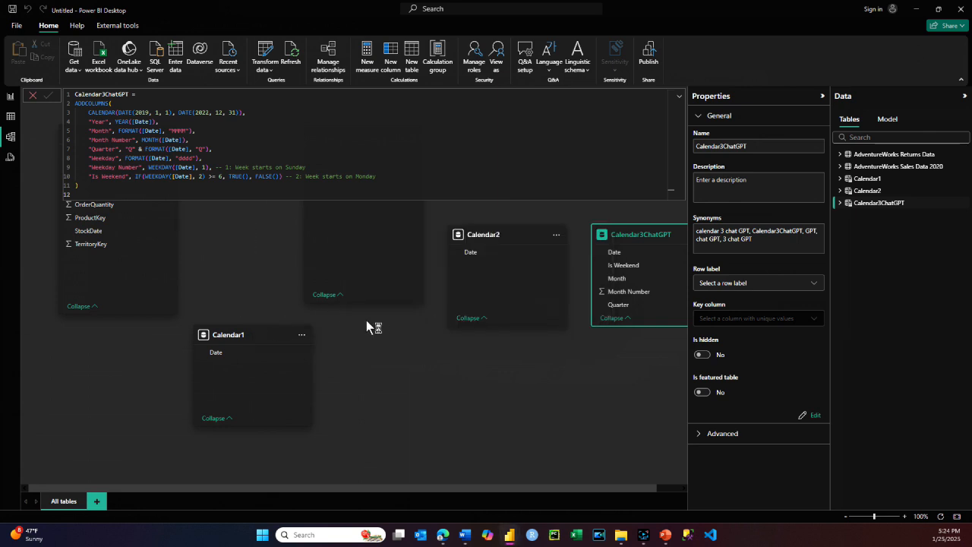
Step: Put Calendar3ChatGPT in Calendar1's place in the model diagram and relate its Date column to the sales table's OrderDate
left_click(256, 329)
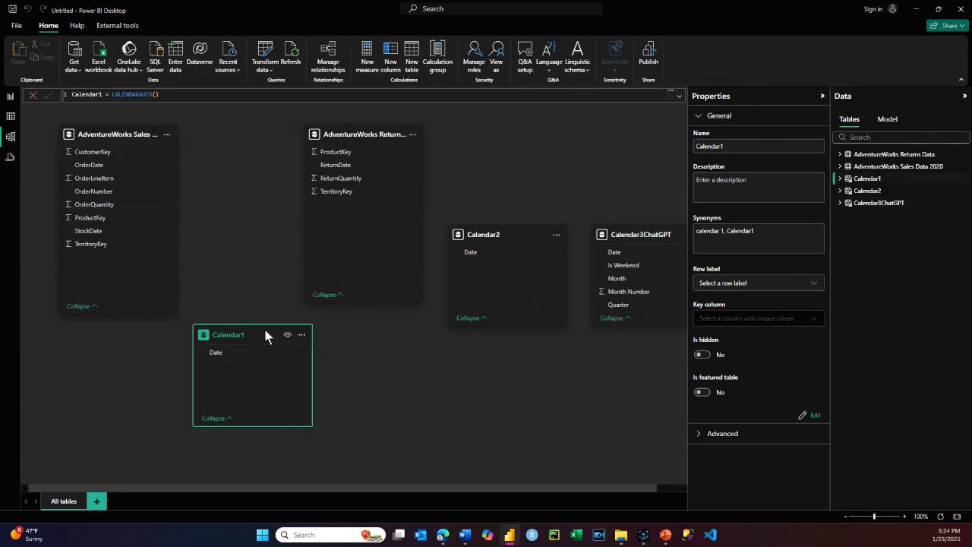
left_click_drag(276, 331, 550, 379)
left_click_drag(636, 235, 88, 166)
left_click(589, 425)
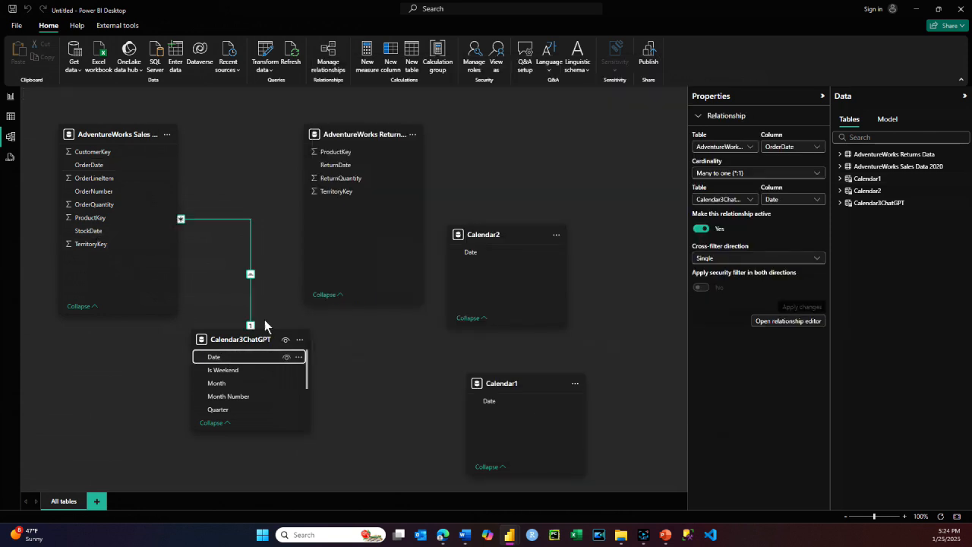
Step: Relate the Calendar3ChatGPT Date column to StockDate in the sales table and to ReturnDate in the returns table
left_click_drag(228, 360, 80, 237)
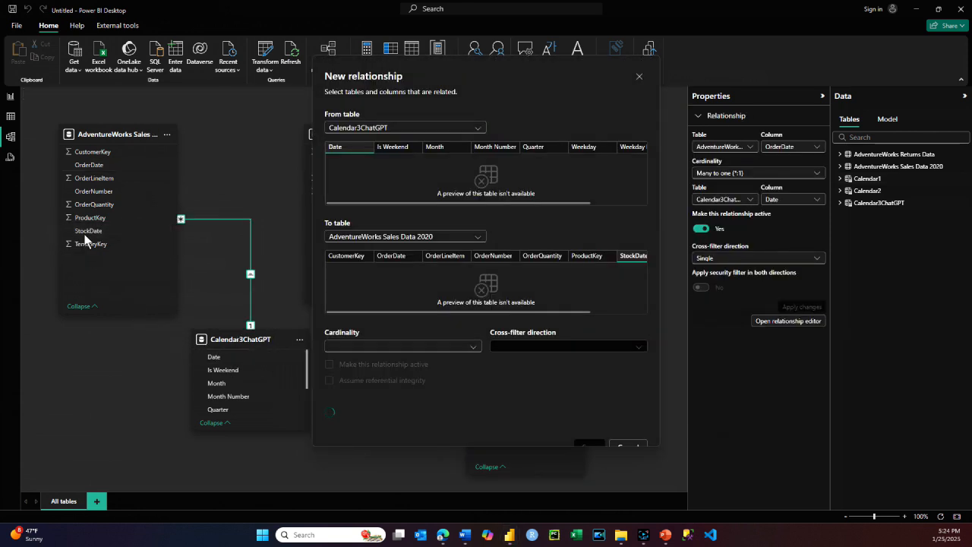
key("Return")
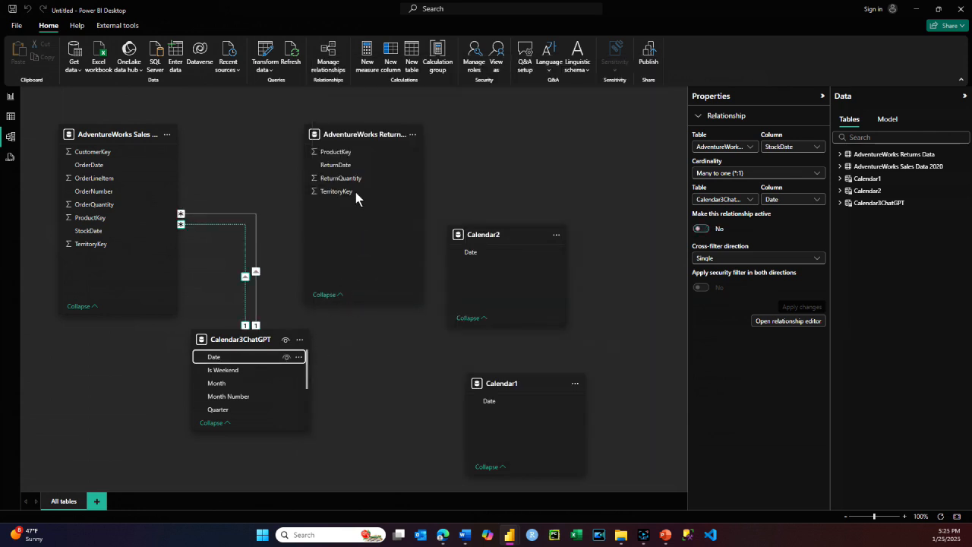
left_click_drag(238, 358, 347, 168)
left_click(588, 426)
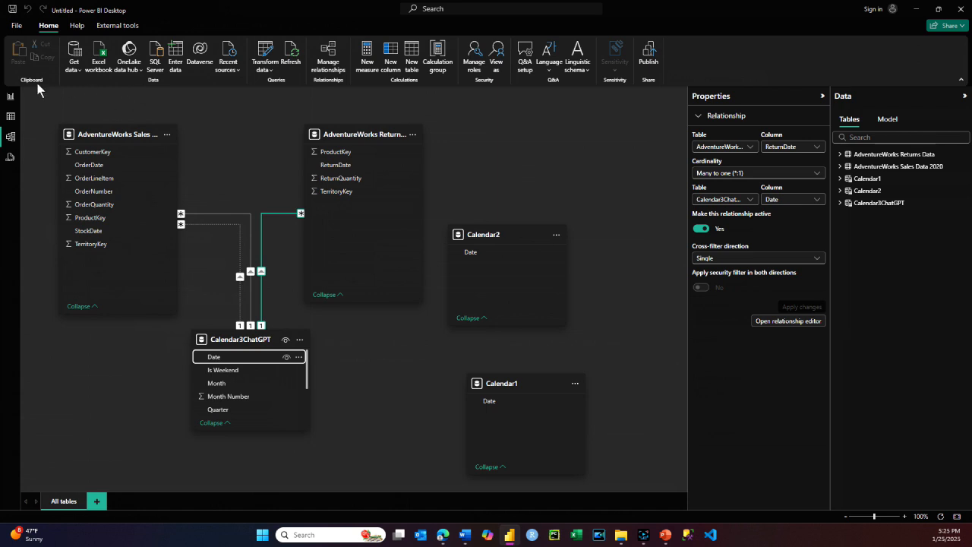
Step: Remove the existing order and return quantity table visual from the report page
left_click(11, 97)
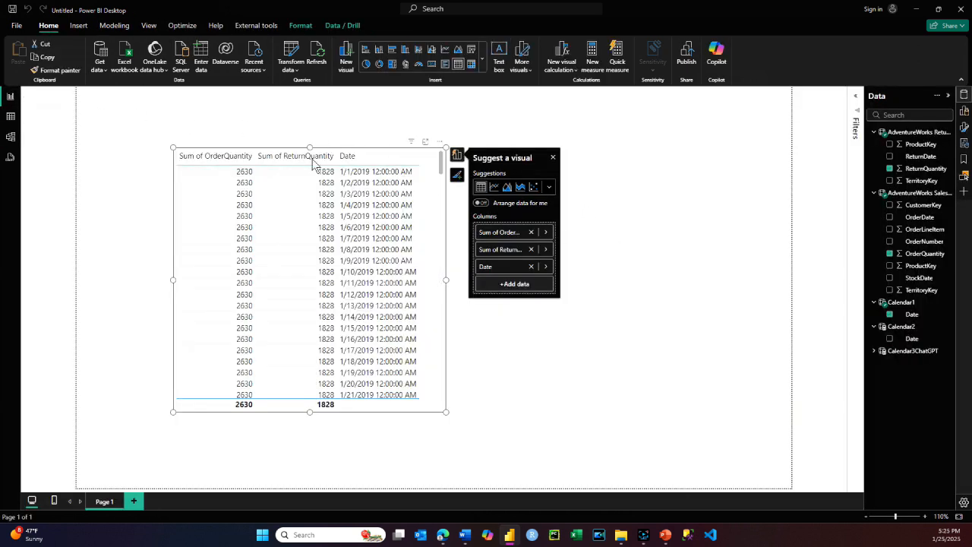
left_click(440, 144)
left_click(471, 178)
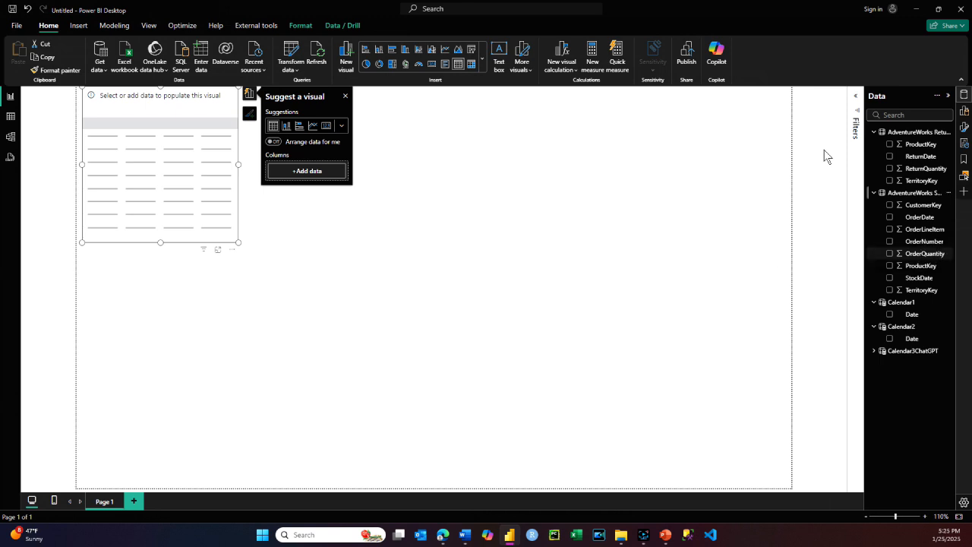
Step: Convert the new empty table visual to a line chart and move it to the upper middle of the page
left_click(964, 96)
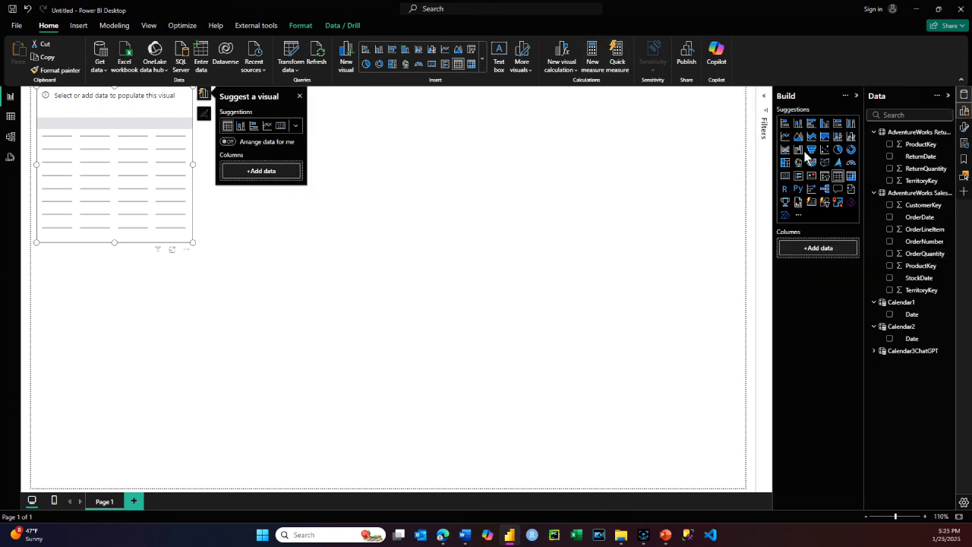
left_click(786, 136)
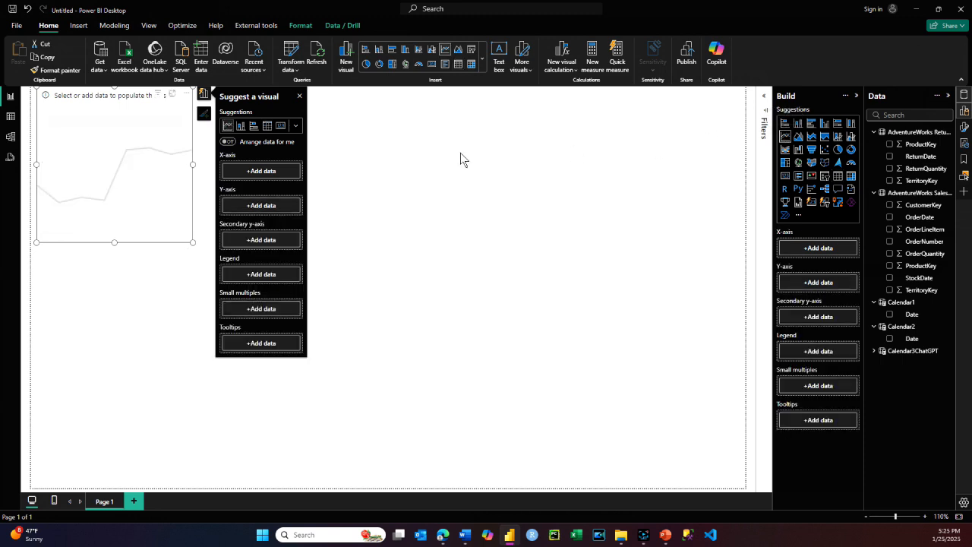
left_click_drag(174, 165, 499, 226)
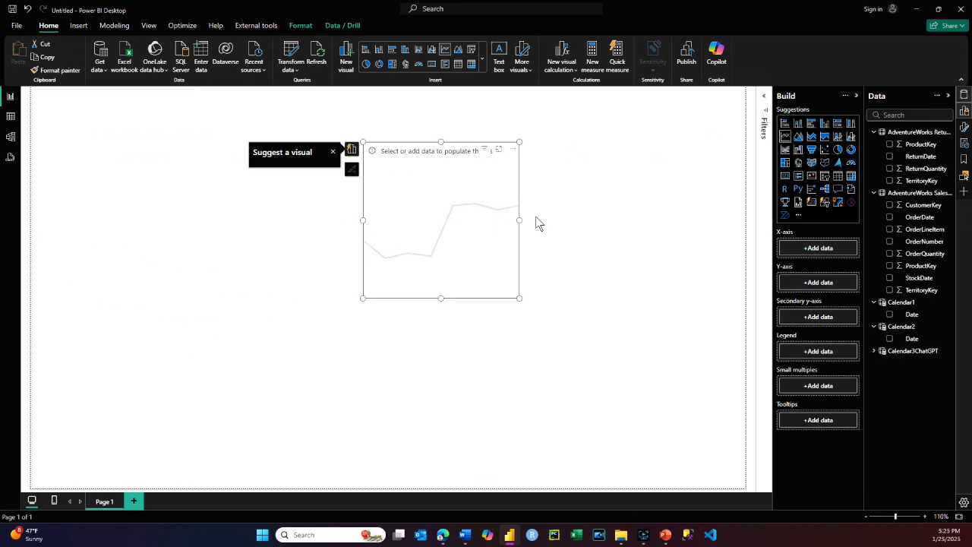
left_click(412, 354)
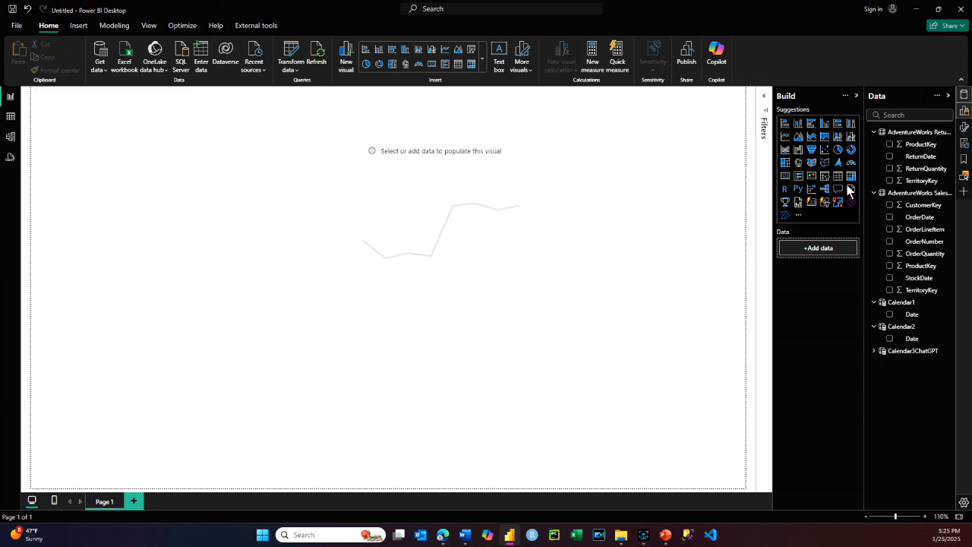
Step: Add a wide table visual along the lower page, and move and widen the empty line chart above it
left_click(838, 177)
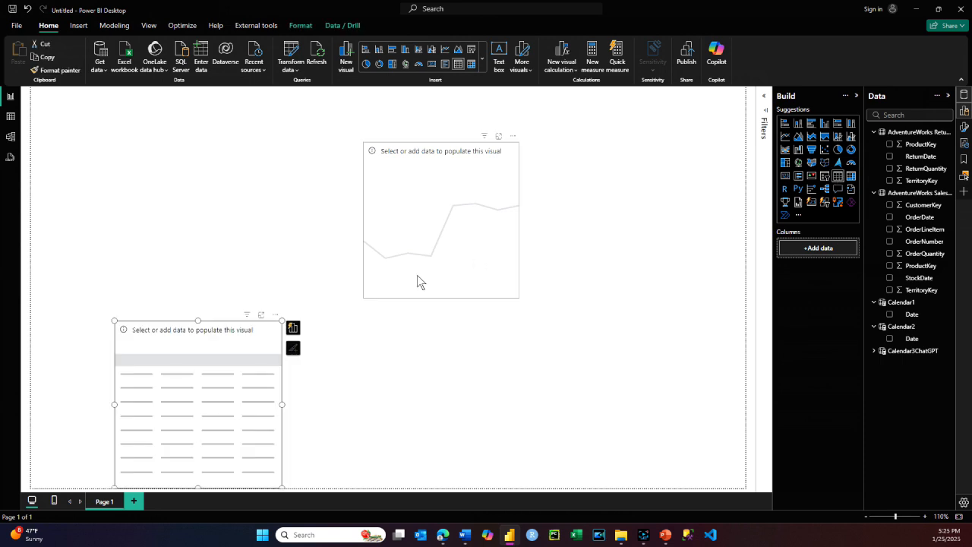
left_click_drag(283, 321, 411, 322)
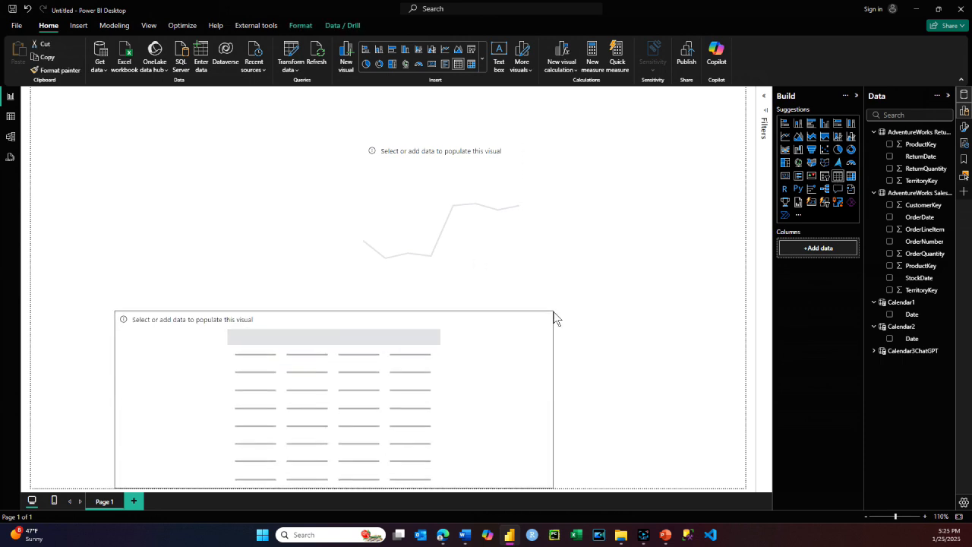
left_click_drag(461, 203, 217, 198)
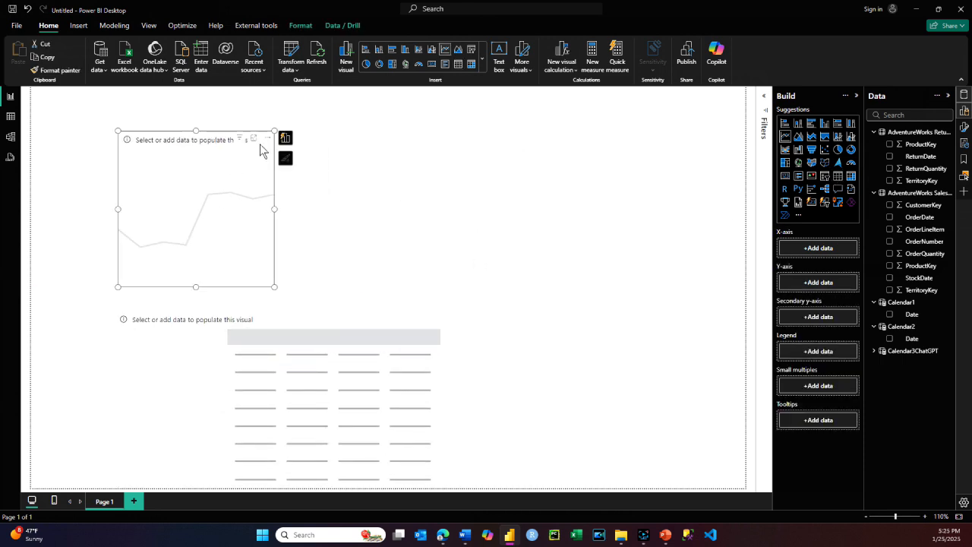
left_click_drag(273, 129, 445, 116)
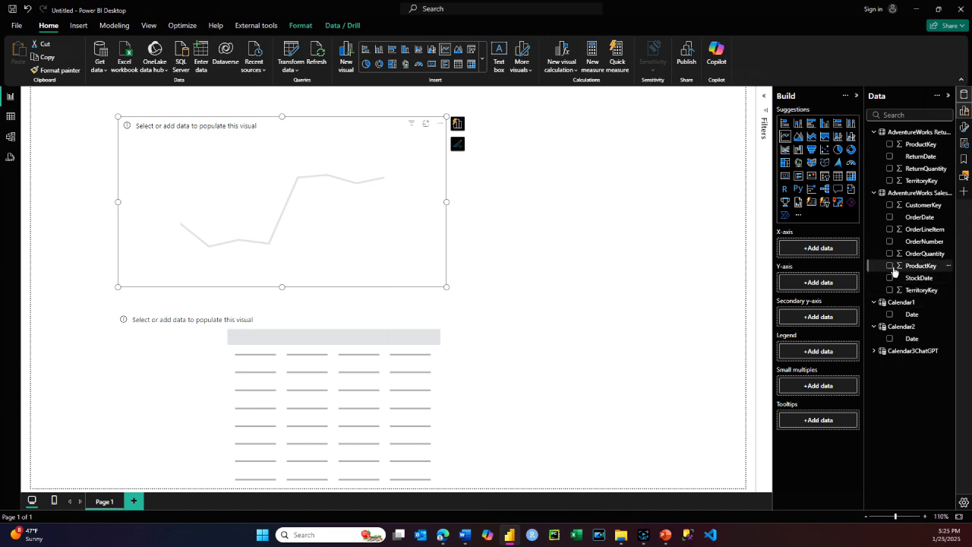
Step: Add the Calendar3ChatGPT Date field to both the line chart and the empty table visual
left_click(873, 351)
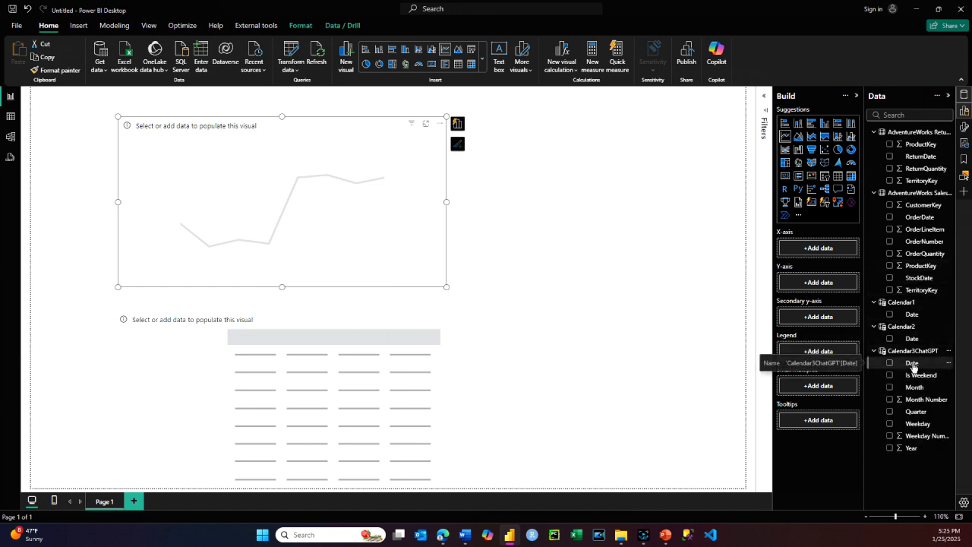
left_click(889, 363)
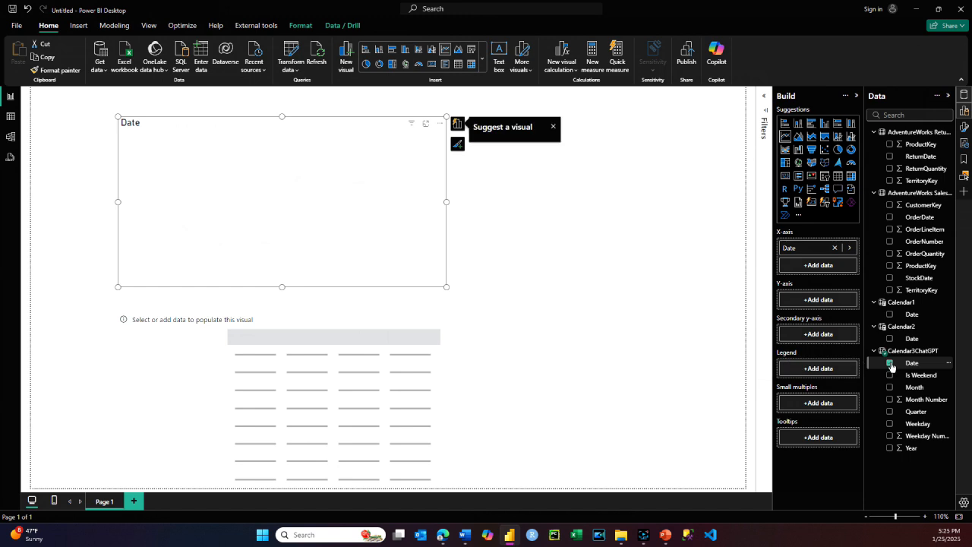
left_click(339, 404)
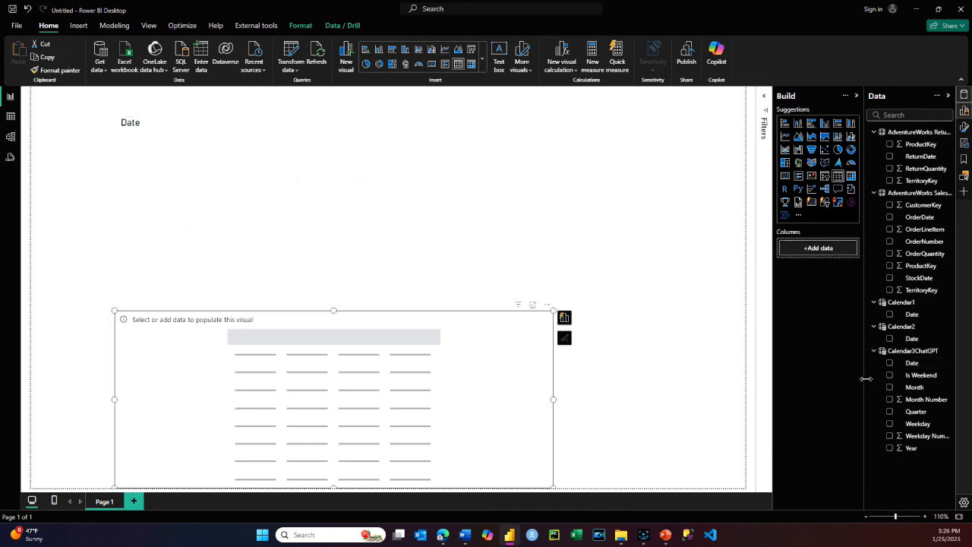
left_click(889, 363)
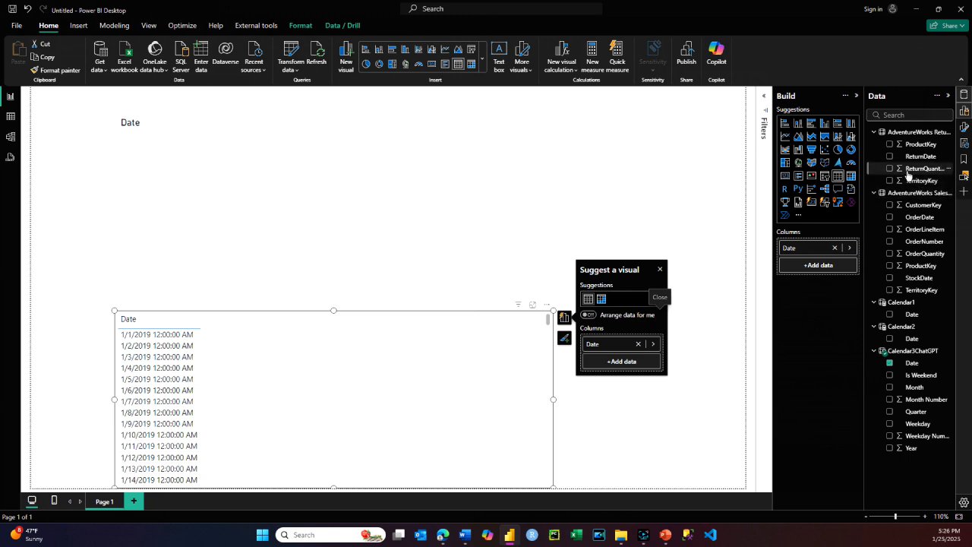
Step: Add OrderQuantity and ReturnQuantity to both the line chart and the table, and slightly shrink the table visual
left_click_drag(911, 257, 274, 342)
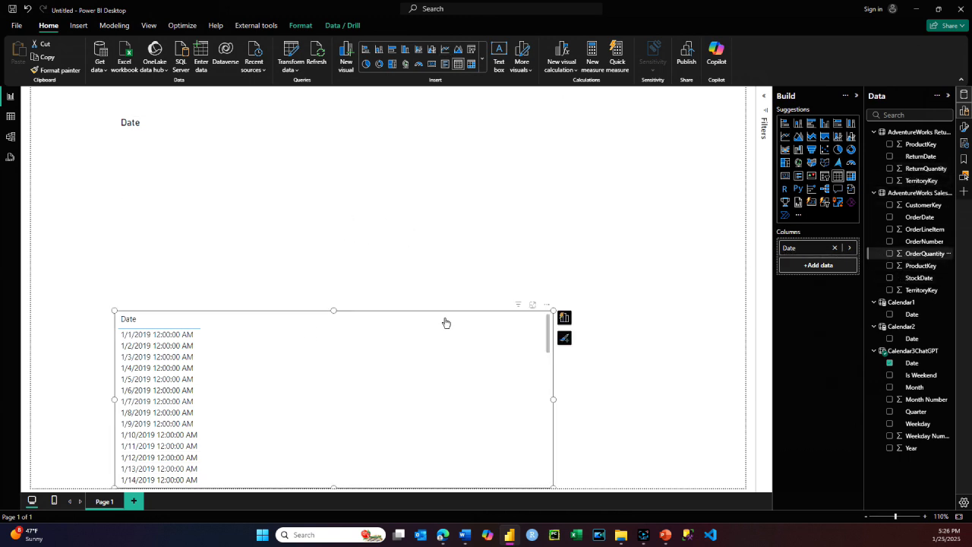
left_click_drag(505, 234, 222, 126)
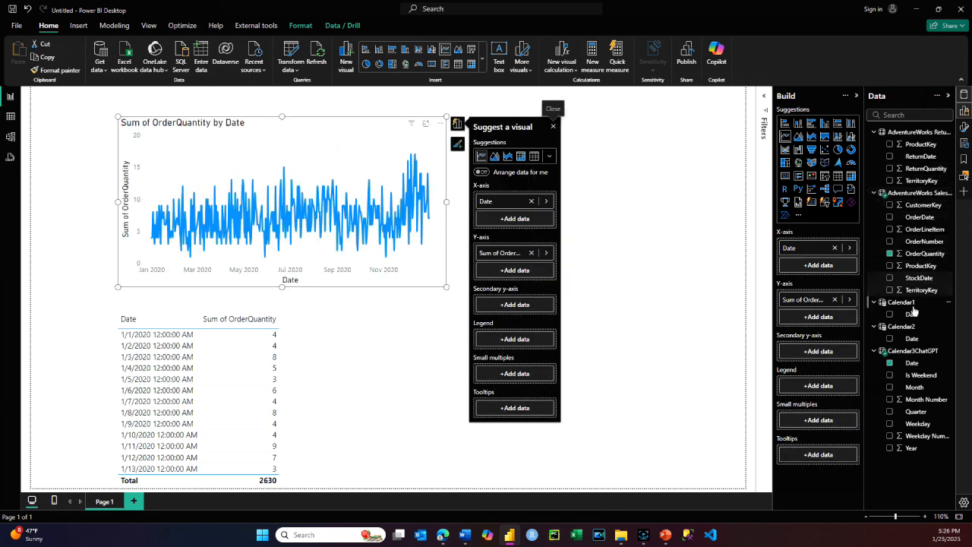
left_click_drag(917, 171, 352, 254)
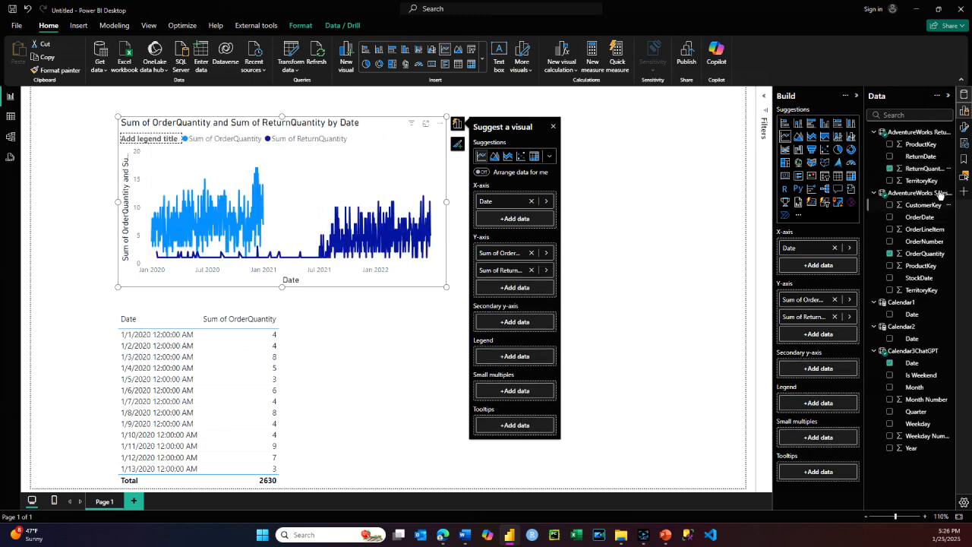
left_click_drag(926, 169, 273, 386)
scroll(444, 363, "down", 8)
scroll(443, 361, "up", 3)
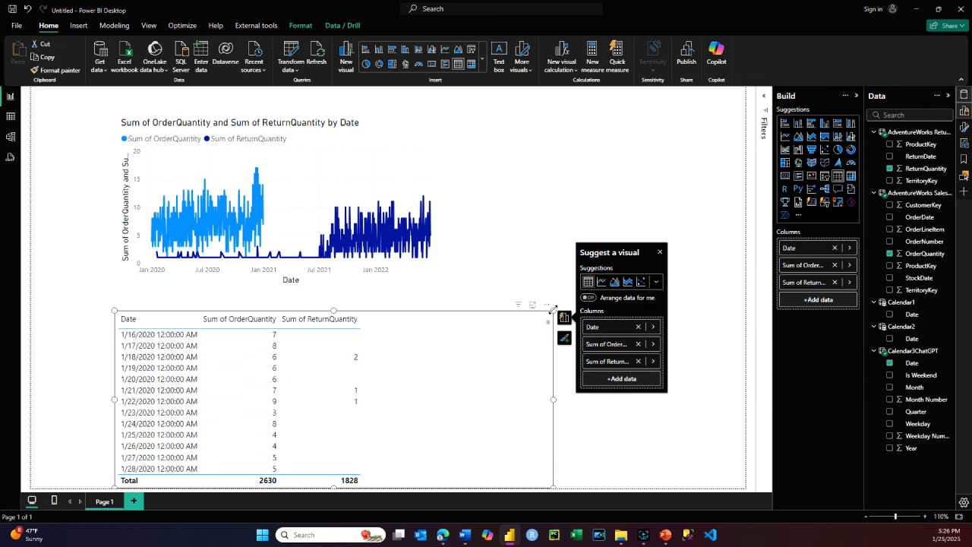
left_click_drag(552, 310, 525, 326)
left_click(616, 240)
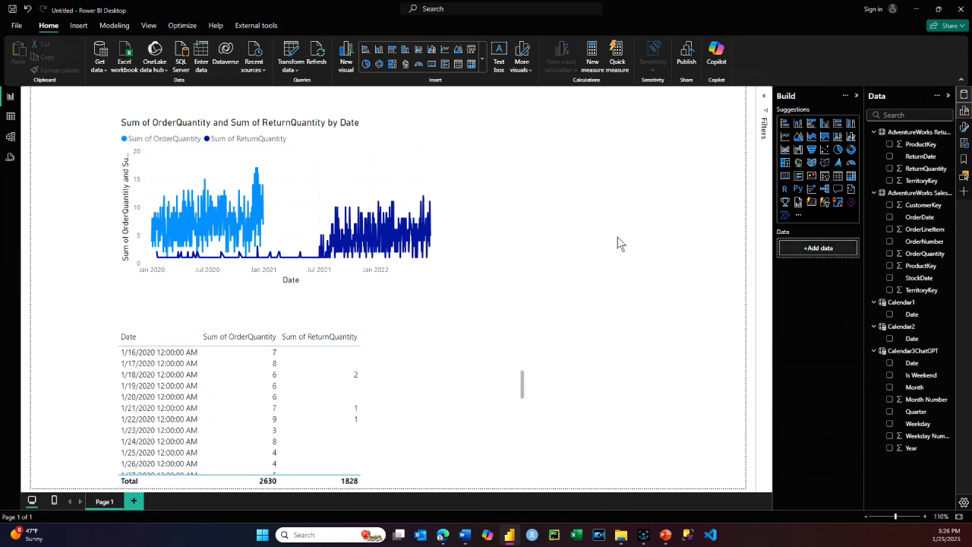
Step: Add a slicer beside the line chart and fill it with the Calendar3ChatGPT Date field
left_click(825, 176)
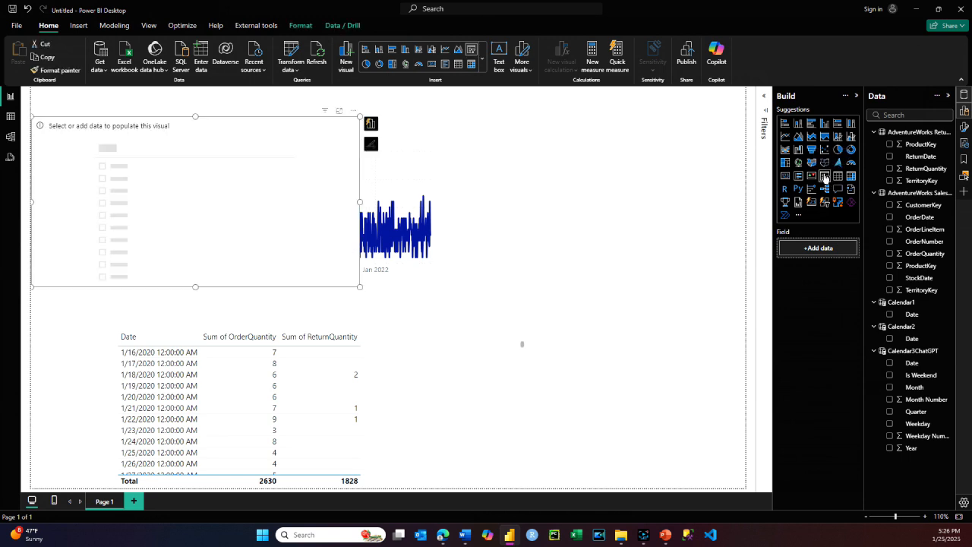
left_click_drag(321, 198, 686, 254)
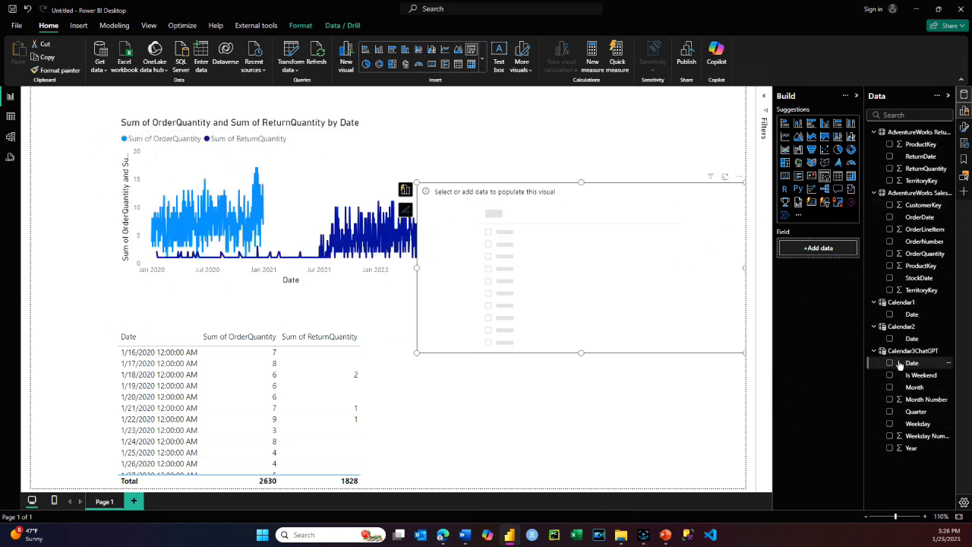
left_click_drag(891, 367, 532, 275)
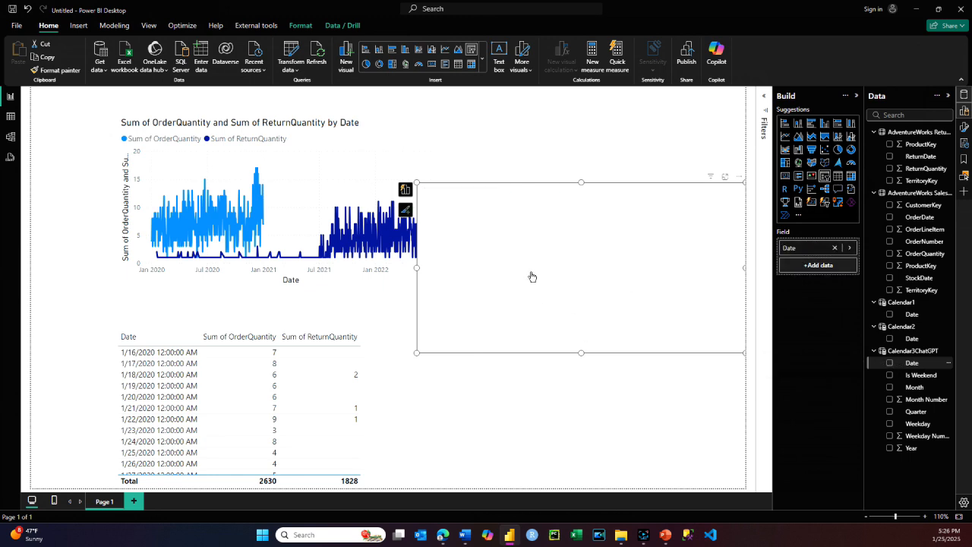
Step: Move the Date slicer down beside the table, try narrowing its date range, and restore the full range 1/1/2019 to 12/31/2022
left_click_drag(432, 225, 508, 235)
left_click_drag(562, 197, 577, 310)
left_click_drag(508, 336, 457, 339)
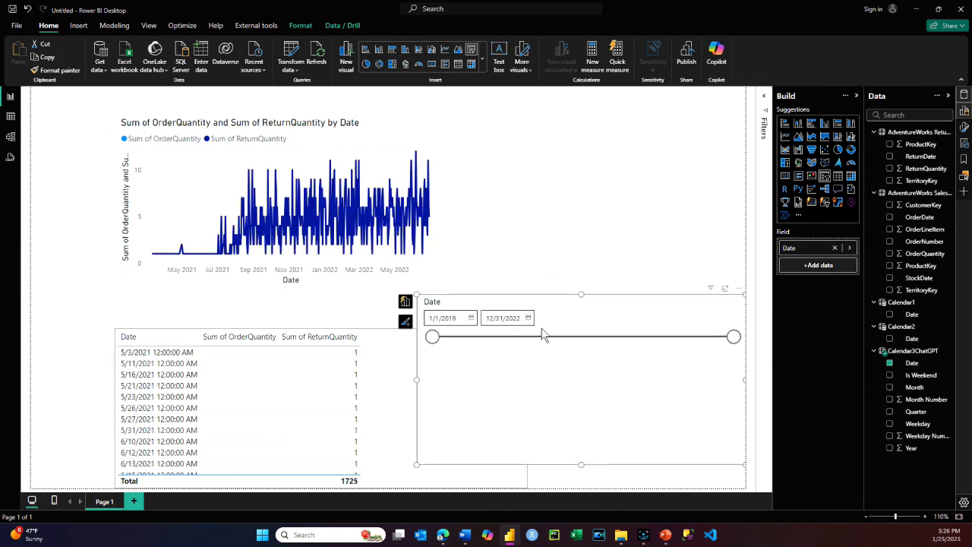
mouse_move(734, 339)
left_mouse_down()
mouse_move(591, 350)
mouse_move(733, 338)
left_mouse_up()
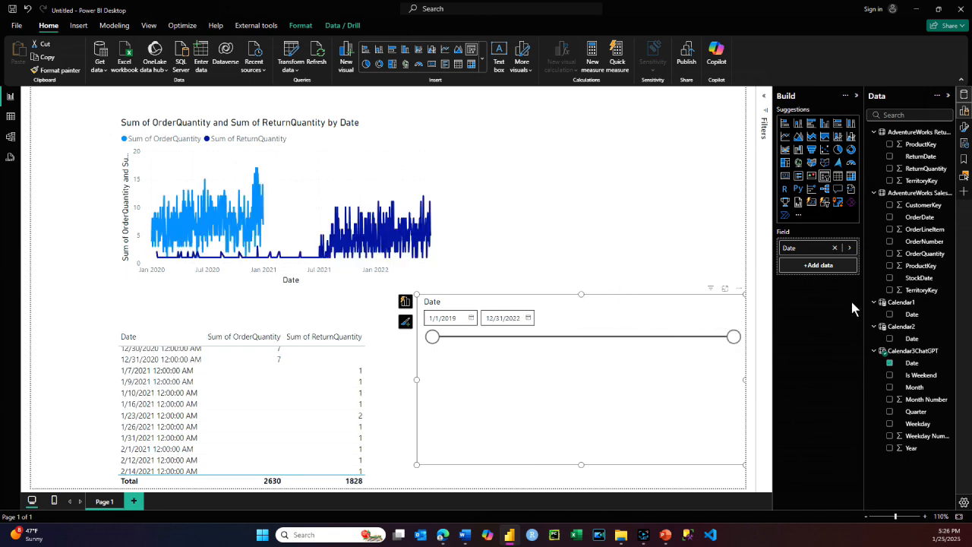
Step: Try Month in place of Date in the slicer, and replace it with the Calendar3ChatGPT Quarter field
left_click(834, 248)
left_click_drag(915, 388, 818, 250)
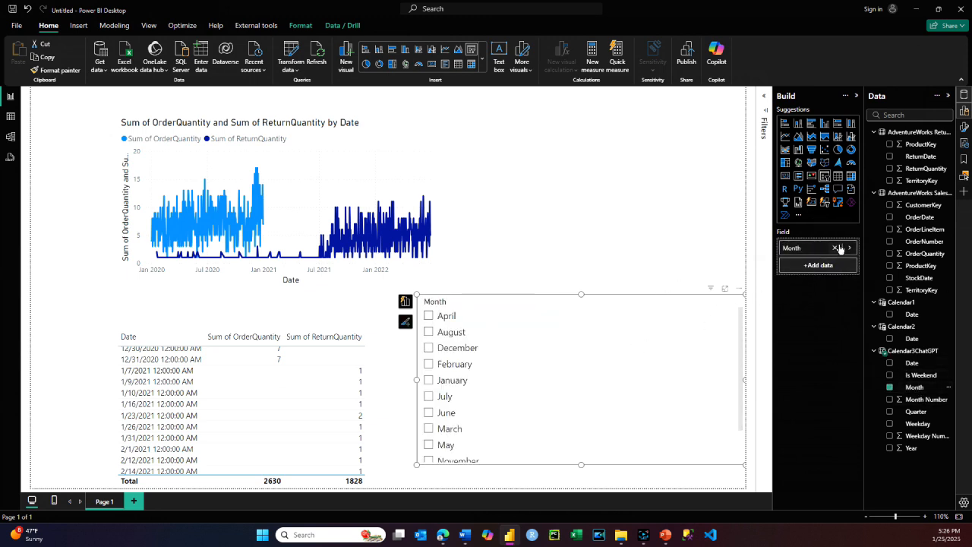
left_click(835, 248)
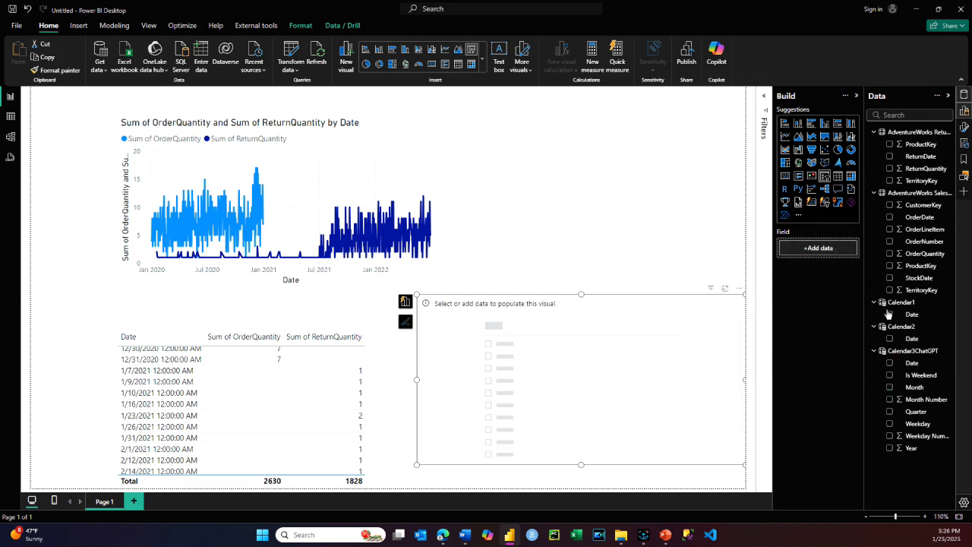
left_click(915, 411)
left_click_drag(915, 412, 632, 367)
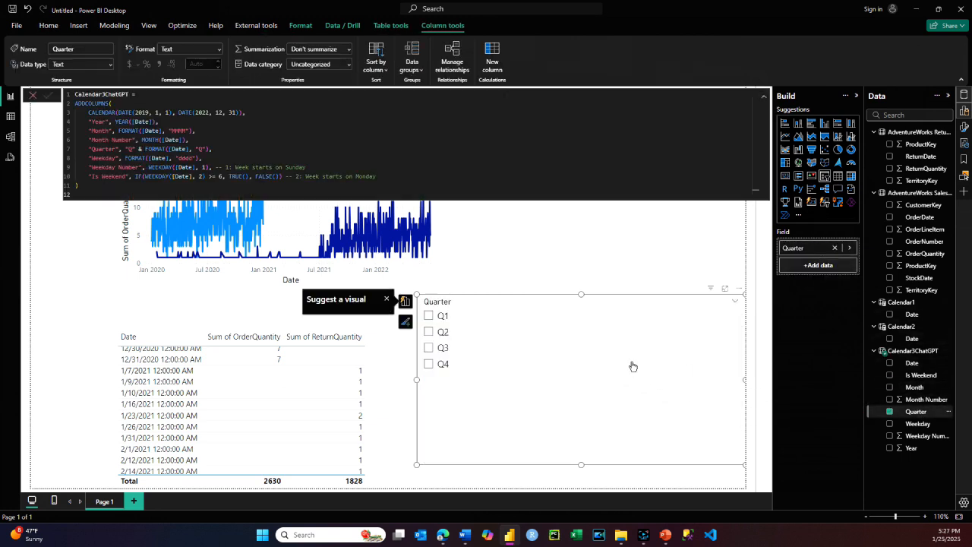
Step: Filter the visuals by each quarter in the slicer, ending with Q3 selected
left_click(429, 316)
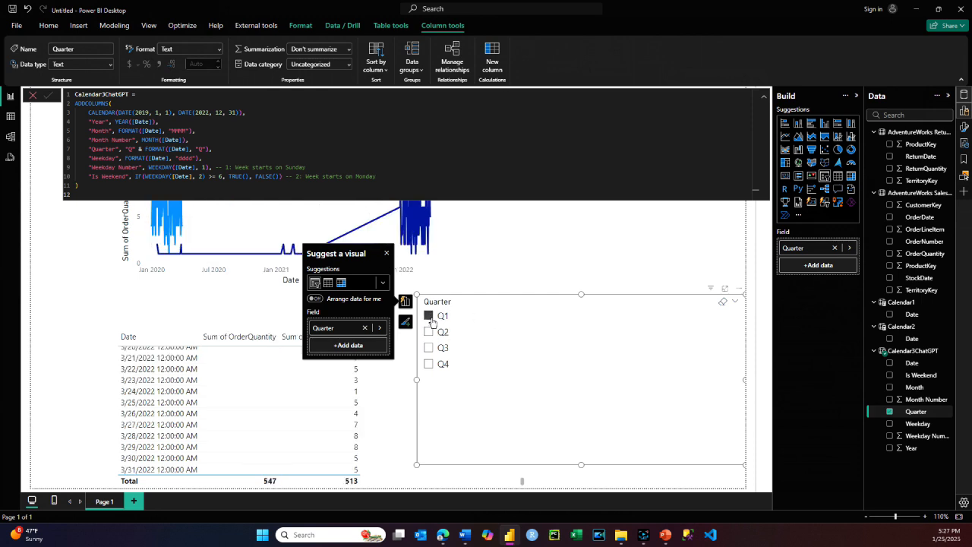
left_click(429, 332)
left_click(428, 347)
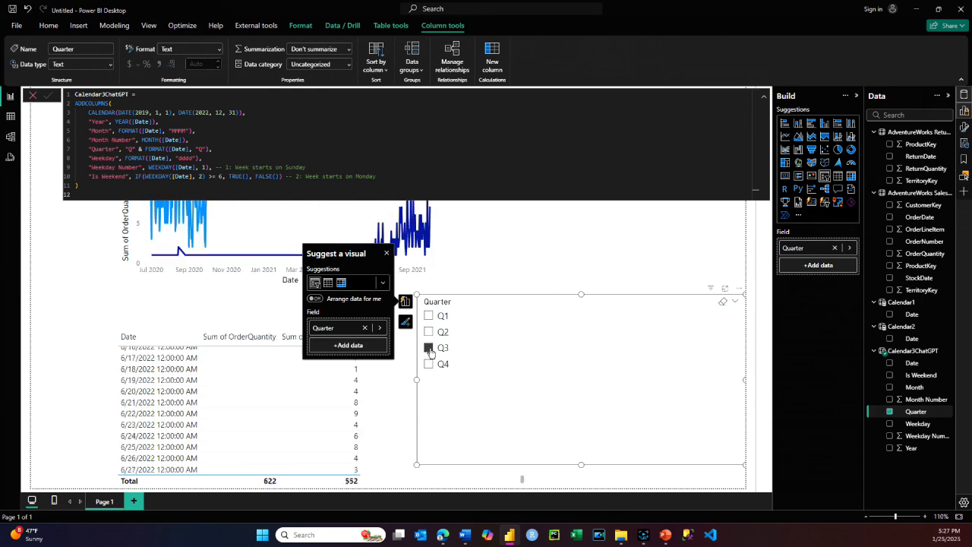
left_click(429, 364)
left_click(428, 347)
left_click(45, 274)
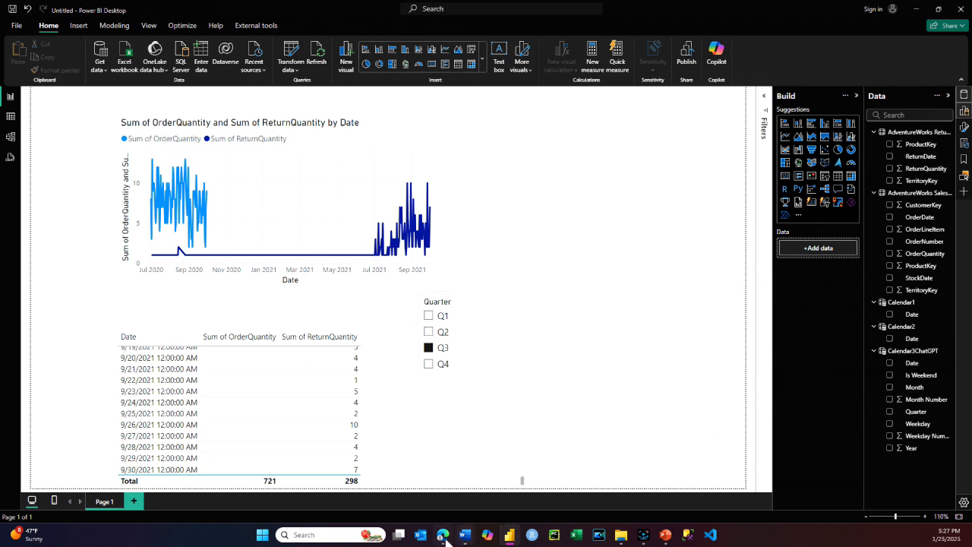
Step: Switch to the ChatGPT calendar table conversation, send "please add weekday name" and review the updated DAX code
mouse_move(442, 532)
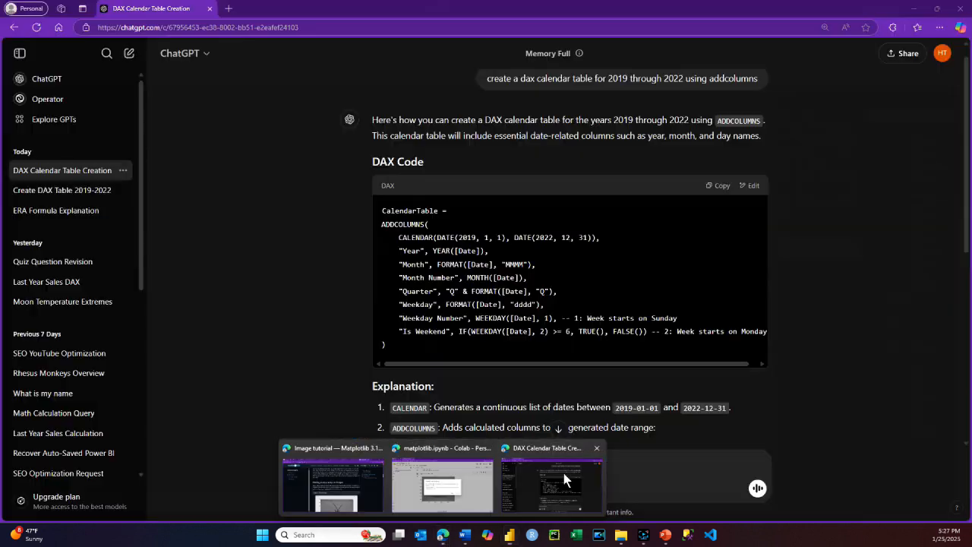
left_click(563, 473)
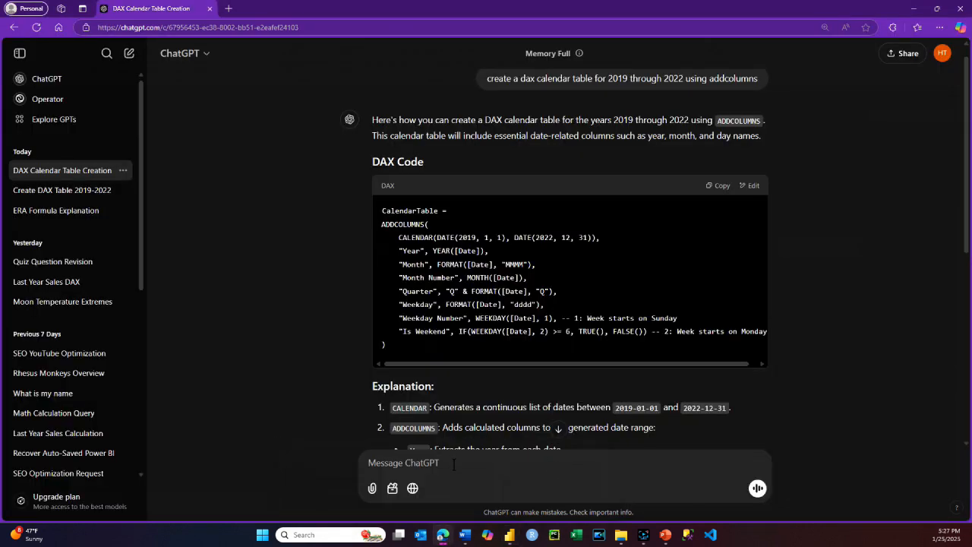
type("please add weekday name")
key("Return")
scroll(480, 173, "down", 5)
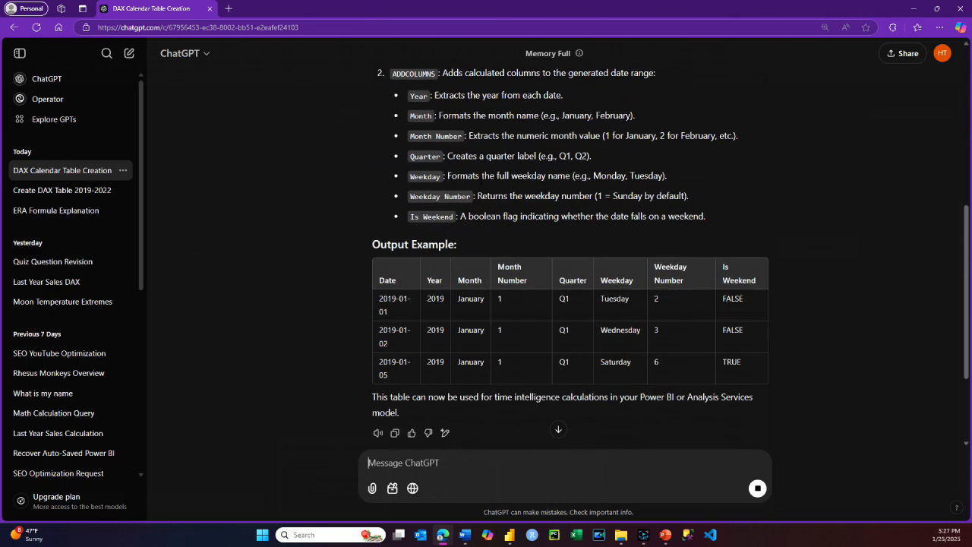
scroll(480, 180, "down", 4)
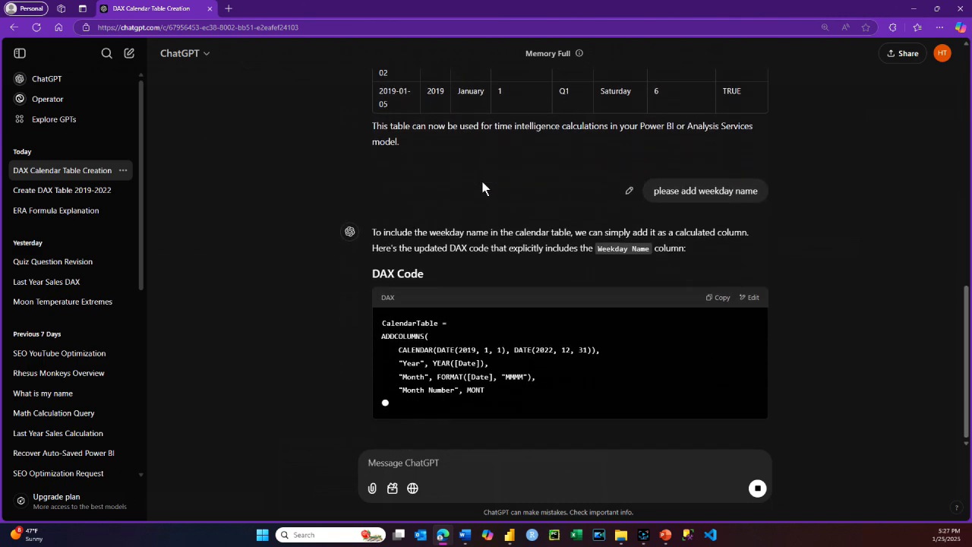
scroll(482, 183, "down", 1)
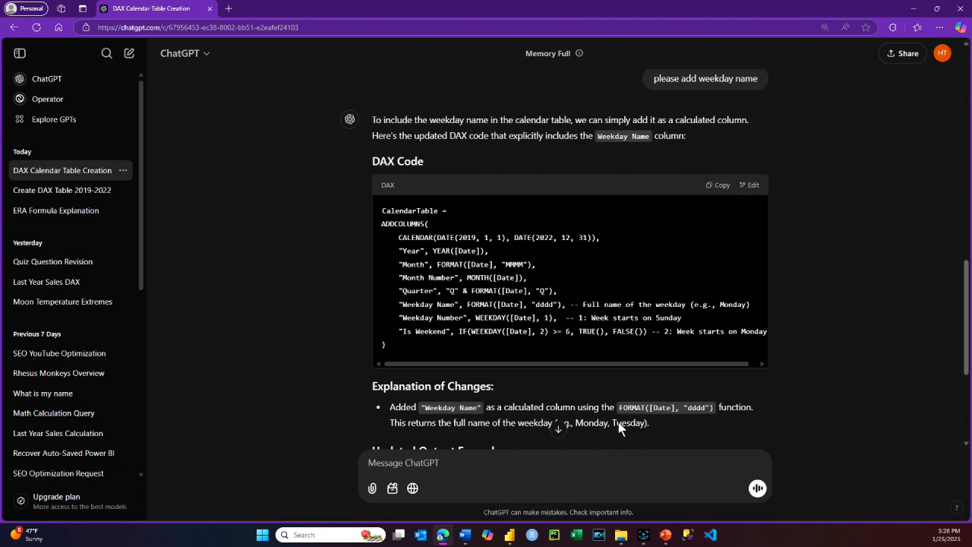
Step: Switch to Power BI and replace the ADDCOLUMNS expression of Calendar3ChatGPT with ChatGPT's updated code containing Weekday Name
left_click(511, 536)
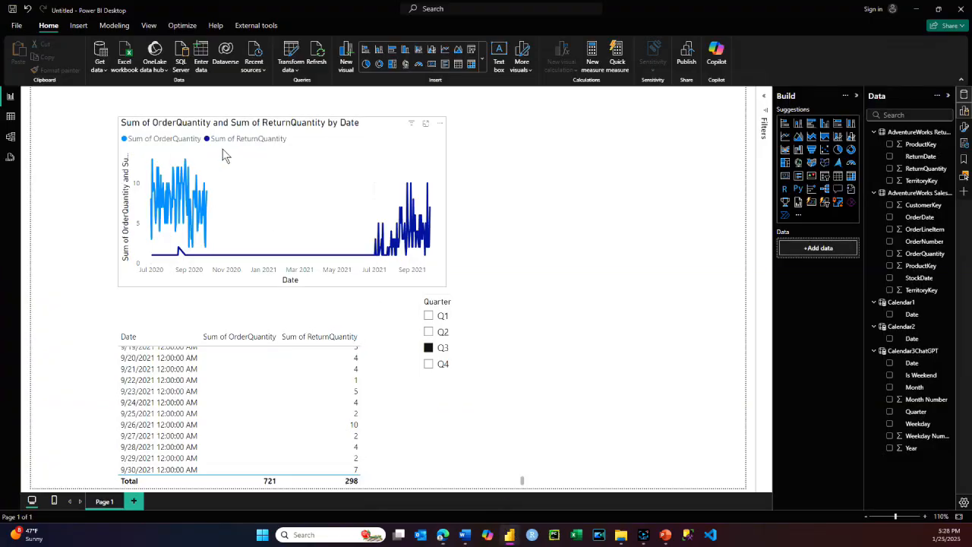
left_click(11, 117)
left_click_drag(100, 288, 73, 123)
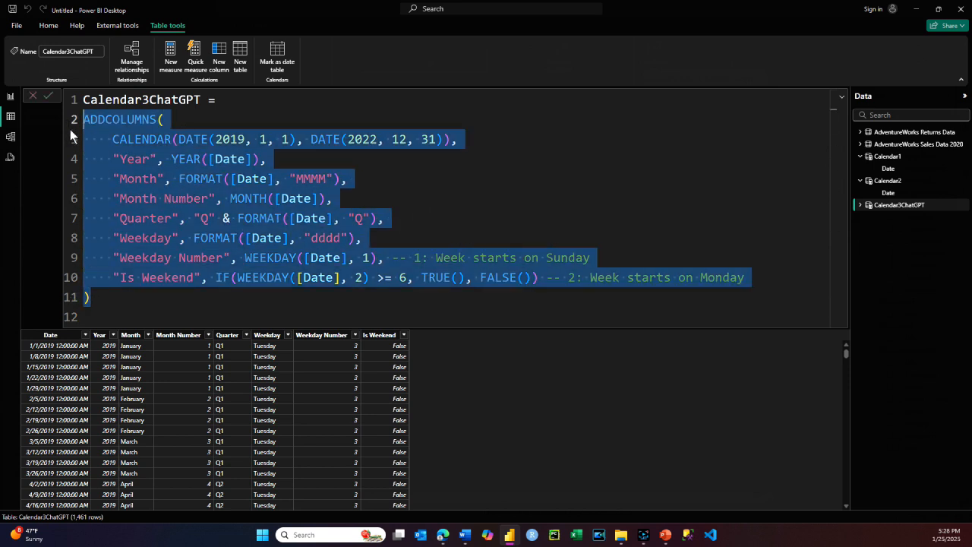
type("CalendarTable = ADDCOLUMNS(     CALENDAR(DATE(2019, 1, 1), DATE(2022, 12, 31)),     \"Year\", YEAR([Date]),     \"Month\", FORMAT([Date], \"MMMM\"),     \"Month Number\", MONTH([Date]),     \"Quarter\", \"Q\" & FORMAT([Date], \"Q\"),     \"Weekday Name\", FORMAT([Date], \"dddd\"), -- Full name of the weekday (e.g., Monday)     \"Weekday Number\", WEEKDAY([Date], 1),  -- 1: Week starts on Sunday     \"Is Weekend\", IF(WEEKDAY([Date], 2) >= 6, TRUE(), FALSE()) -- 2: Week starts on Monday )")
Step: Remove the duplicate "CalendarTable =" line and the leftover blank line from the Calendar3ChatGPT formula, and commit it
left_click_drag(194, 119, 56, 111)
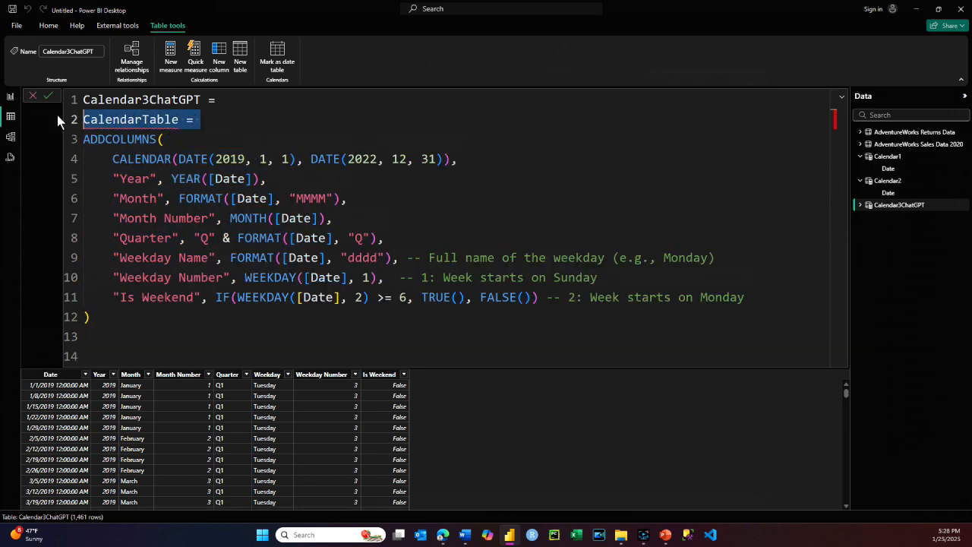
key("BackSpace")
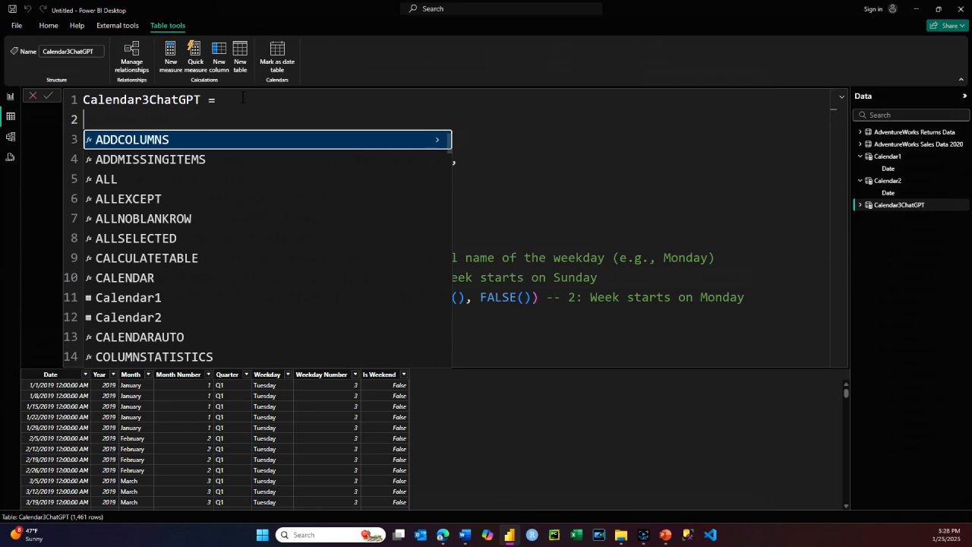
left_click(243, 98)
key("Delete")
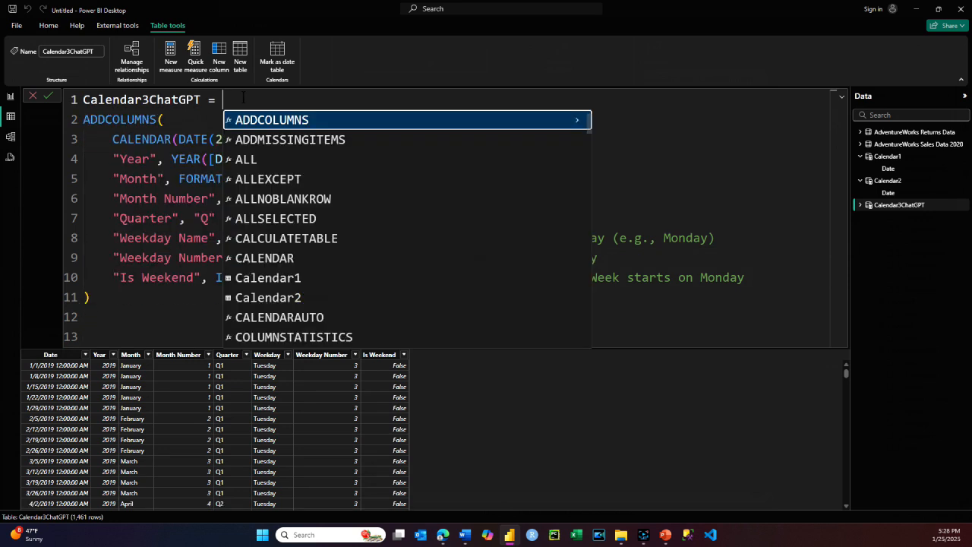
left_click(46, 98)
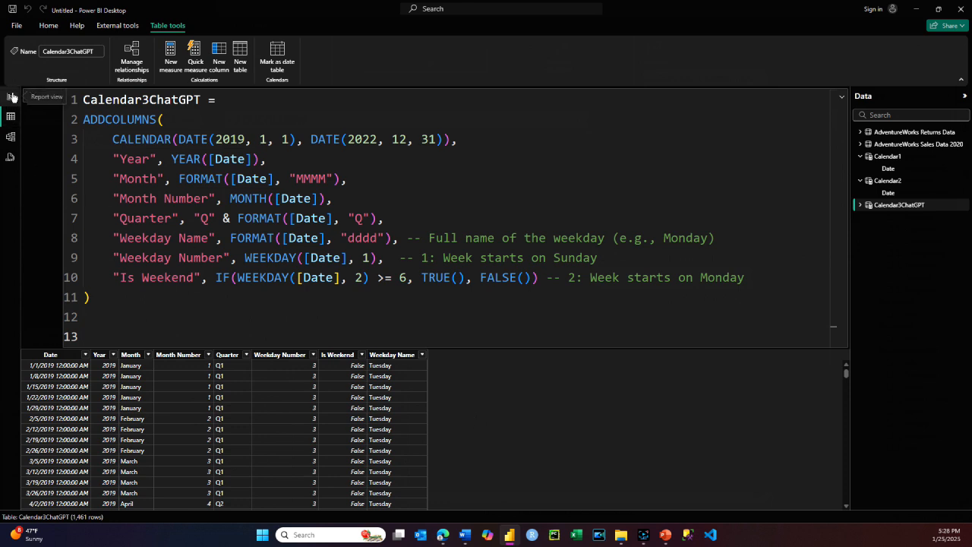
Step: Return to the report page and replace the slicer's Quarter field with Weekday Name from Calendar3ChatGPT
left_click(10, 98)
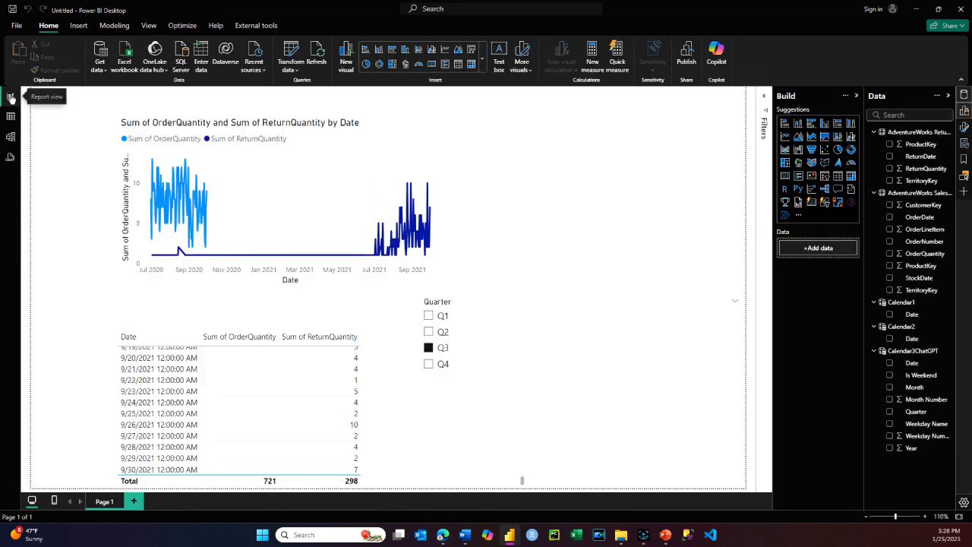
left_click(436, 317)
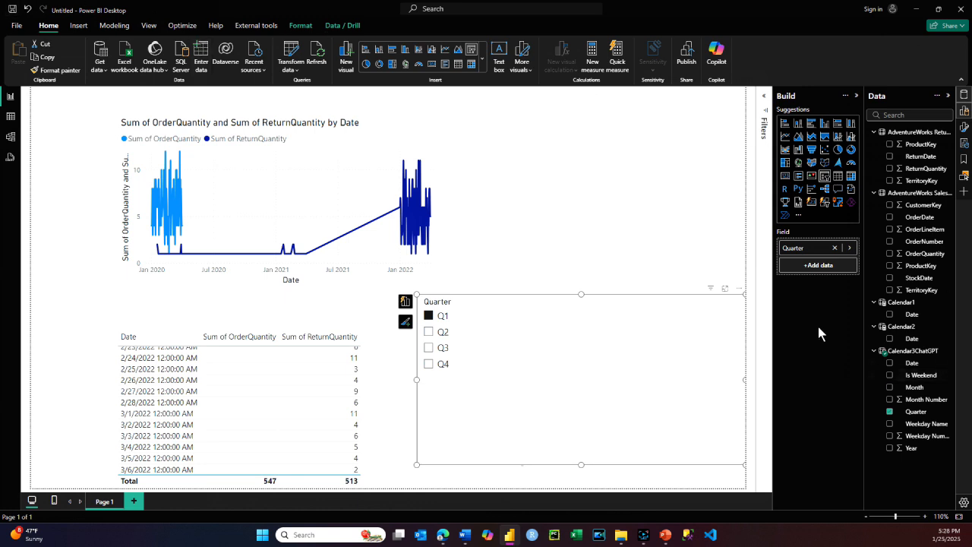
left_click(840, 250)
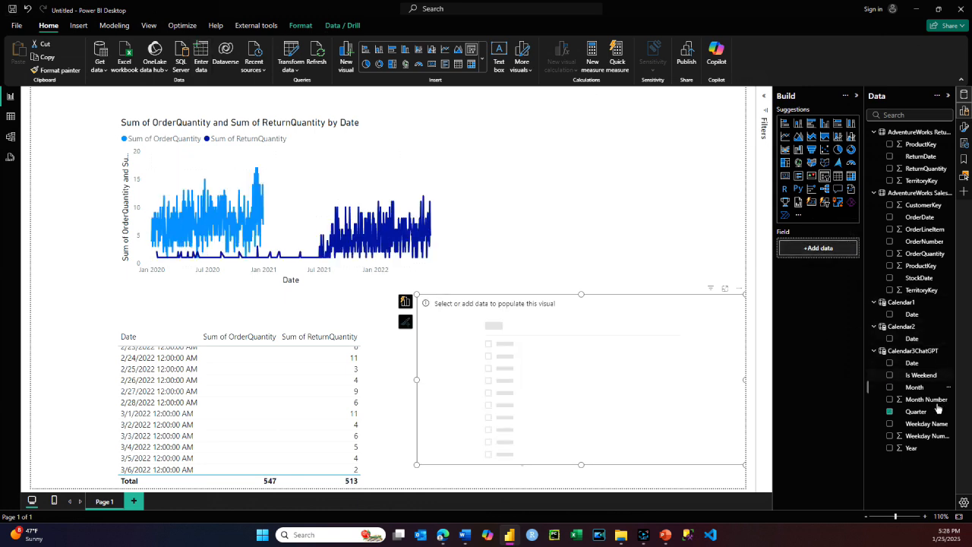
left_click_drag(923, 423, 831, 259)
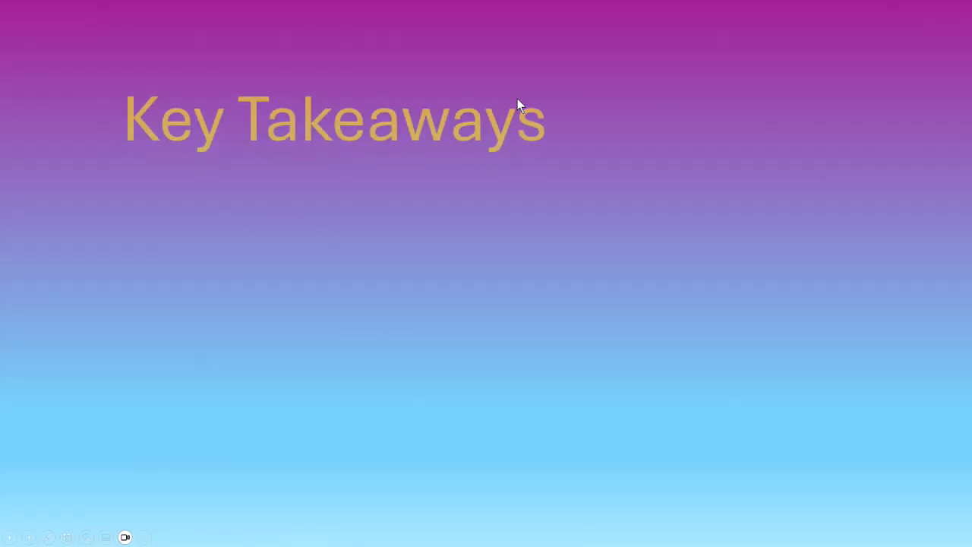
left_click(408, 178)
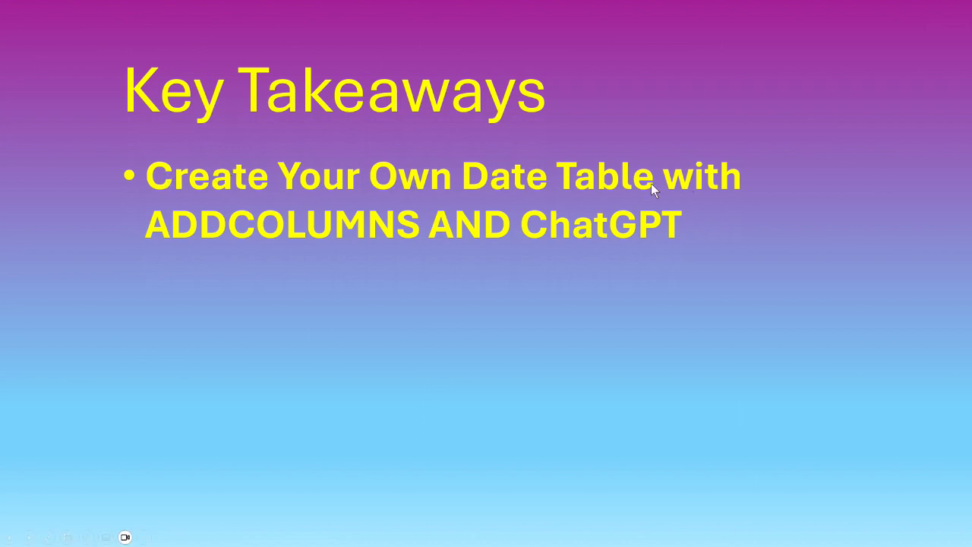
left_click(205, 165)
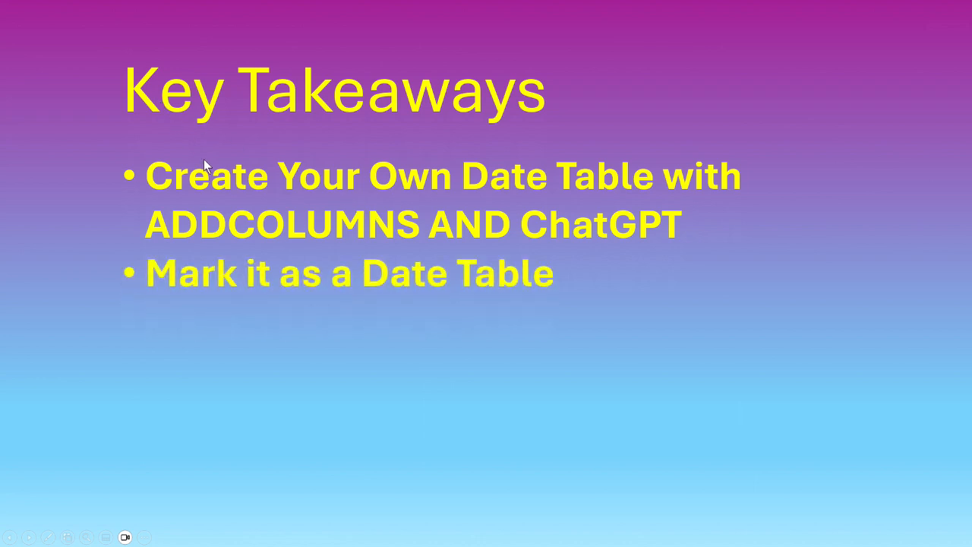